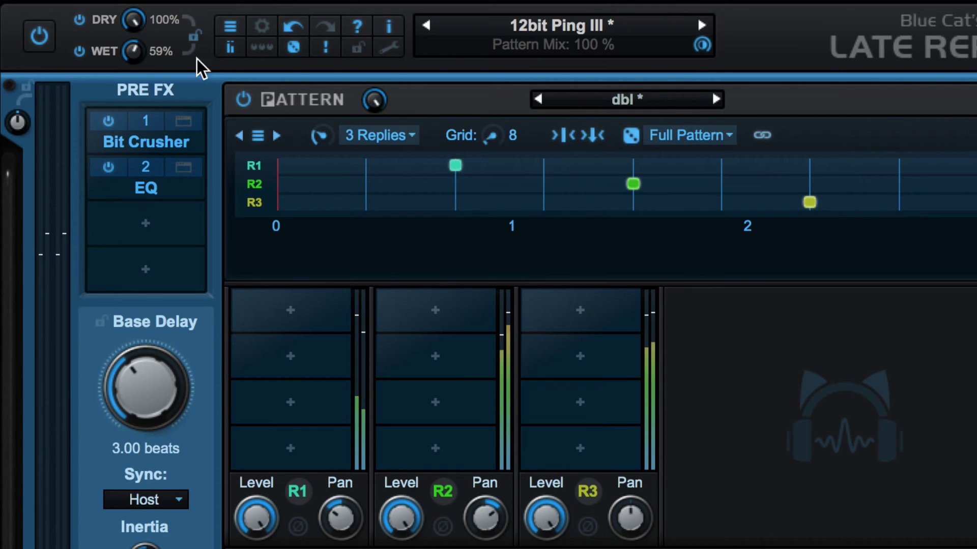
left_click(230, 47)
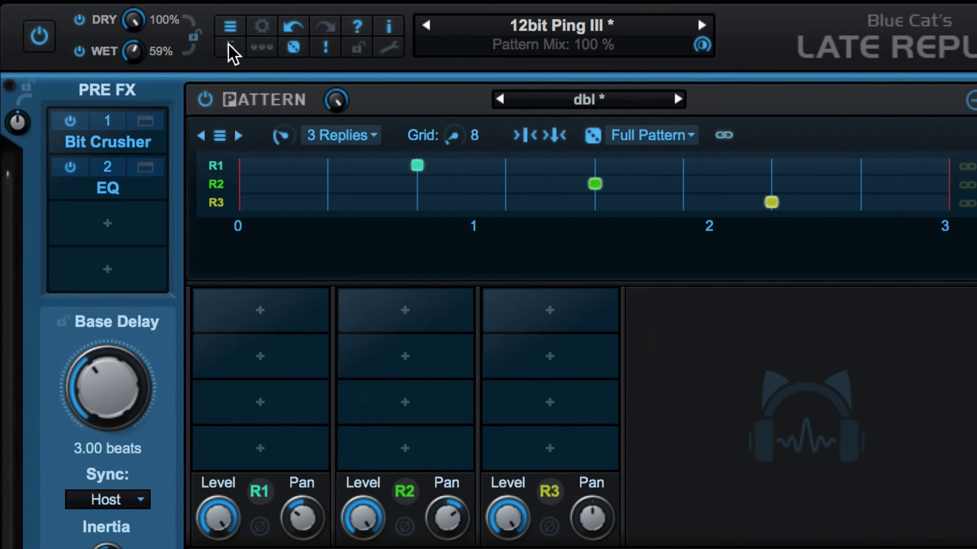
left_click(230, 47)
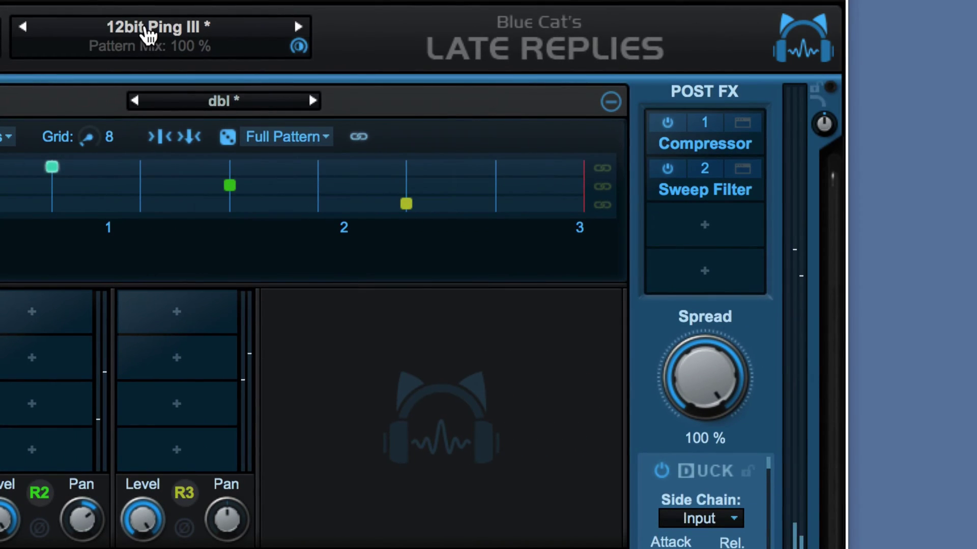
left_click(148, 36)
mouse_move(161, 33)
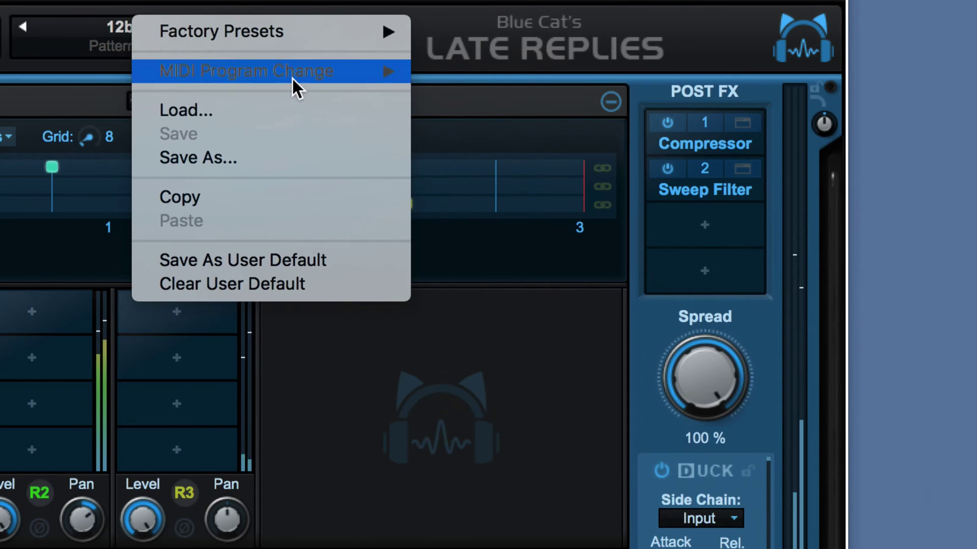
mouse_move(208, 61)
key("Escape")
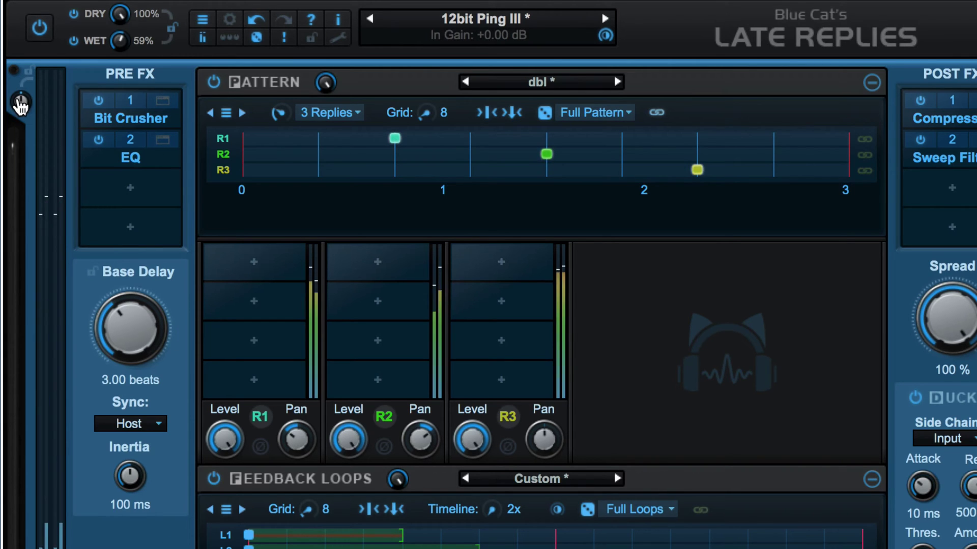
Lower the input gain to -5 dB and view the plug-in loading options of the third Pre FX slot
left_click_drag(20, 104, 15, 113)
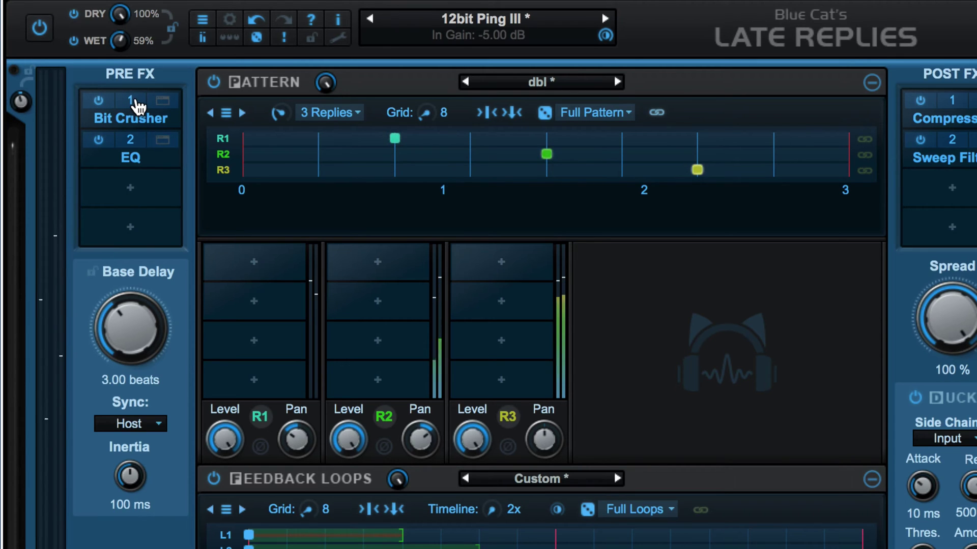
left_click(128, 190)
mouse_move(142, 189)
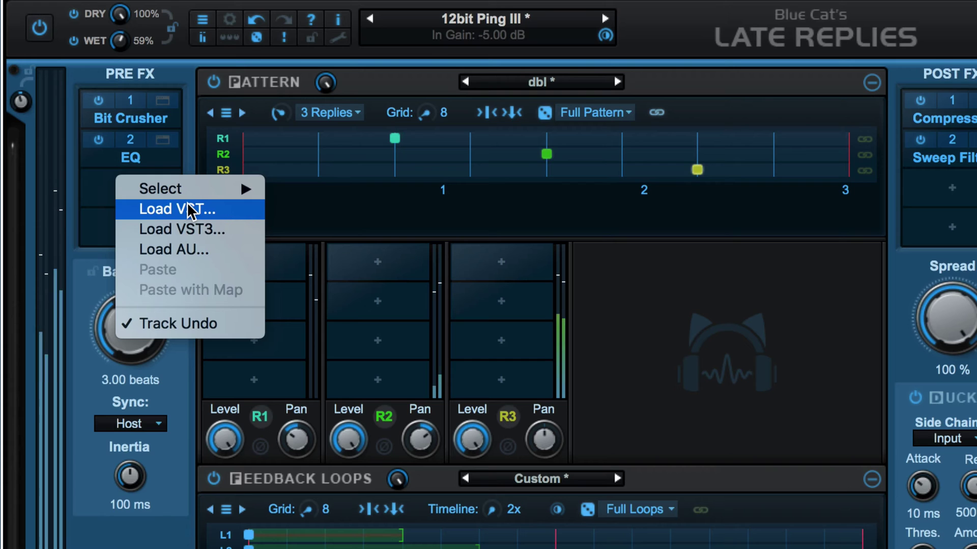
left_click(63, 165)
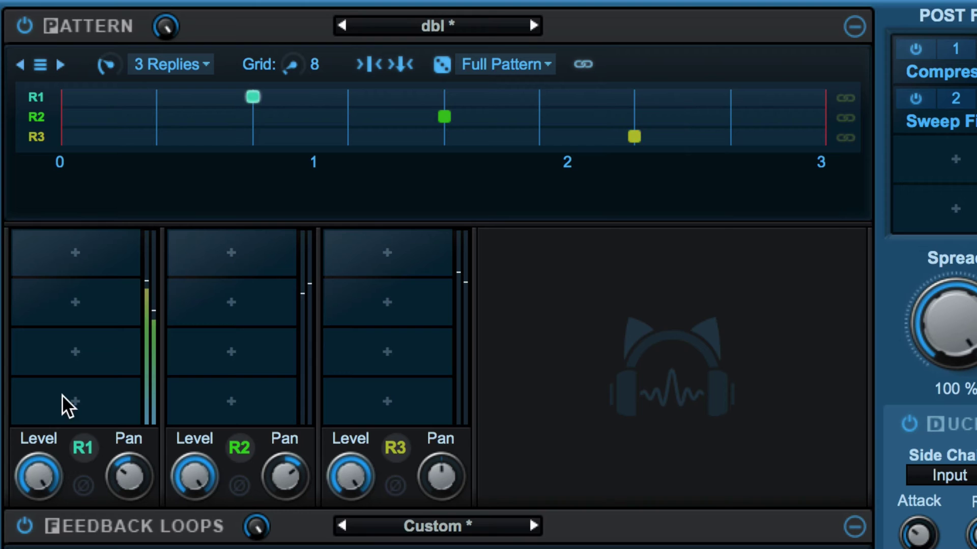
Fold and unfold the Pattern and Feedback Loops sections, and browse the built-in effects available for reply R1's first slot
left_click(855, 26)
left_click(854, 27)
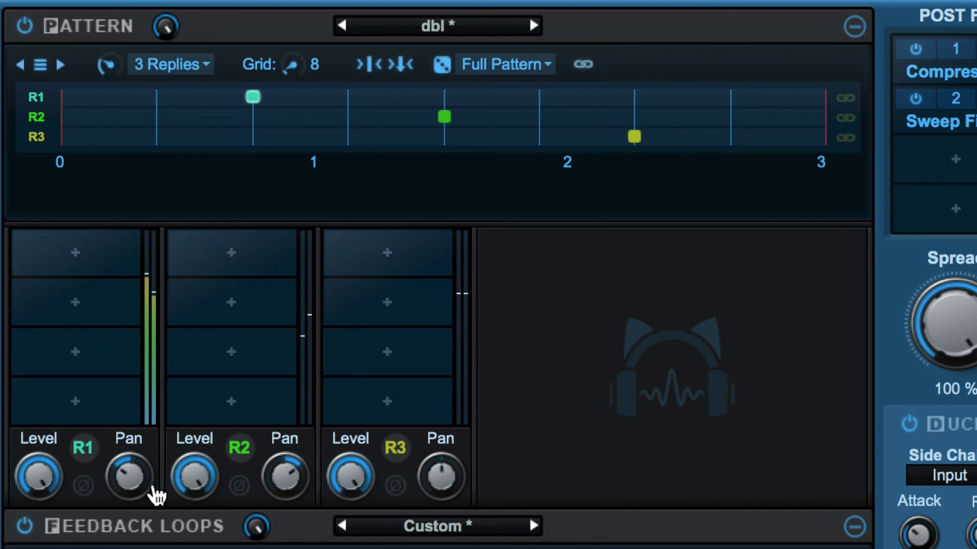
left_click(84, 259)
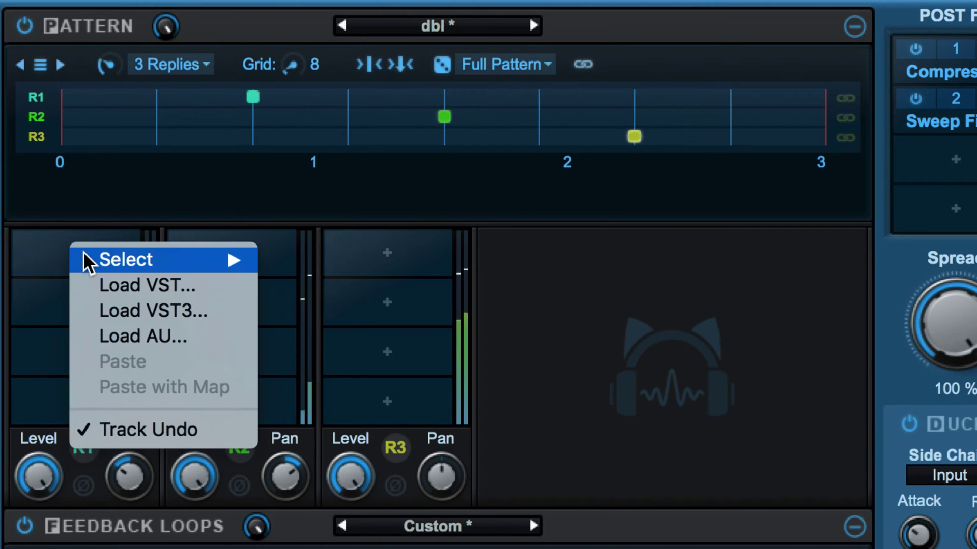
mouse_move(187, 262)
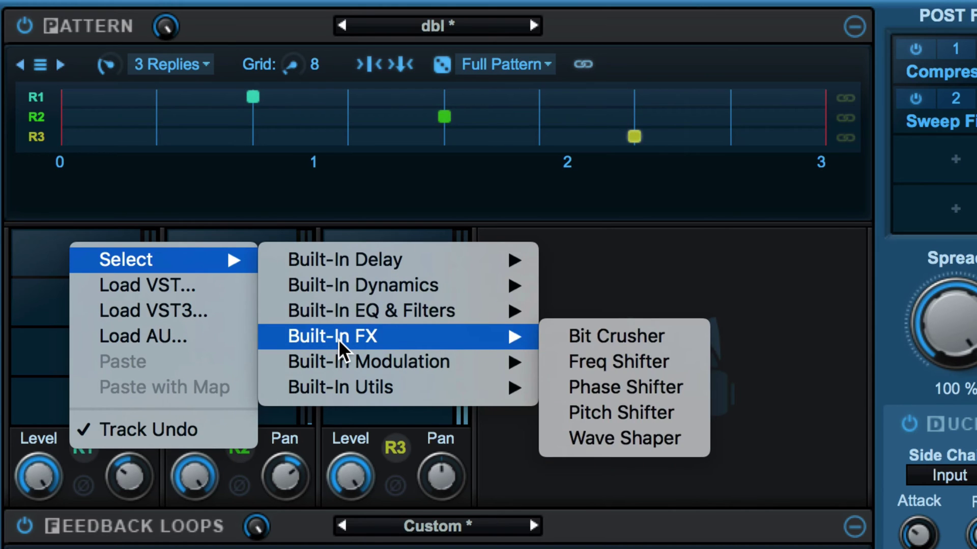
left_click(578, 326)
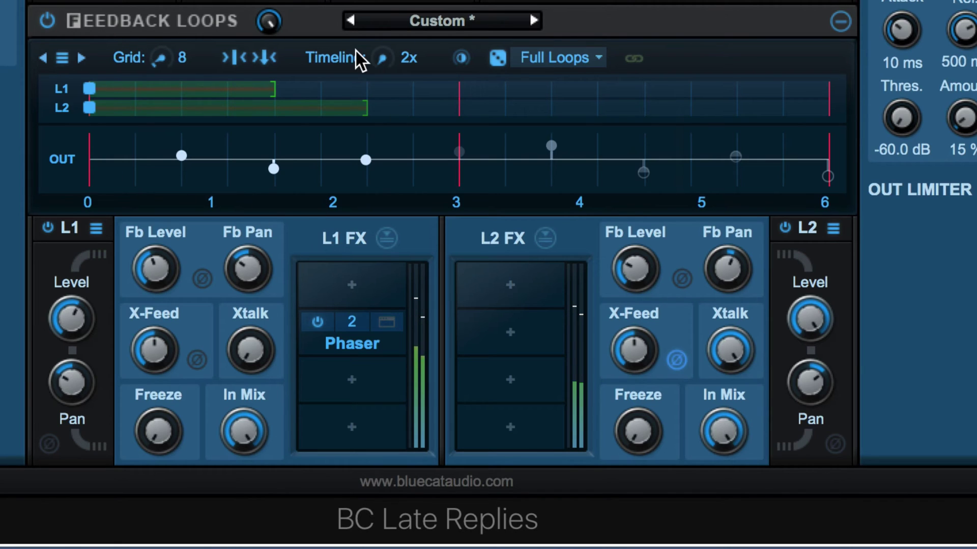
left_click(839, 20)
left_click(839, 21)
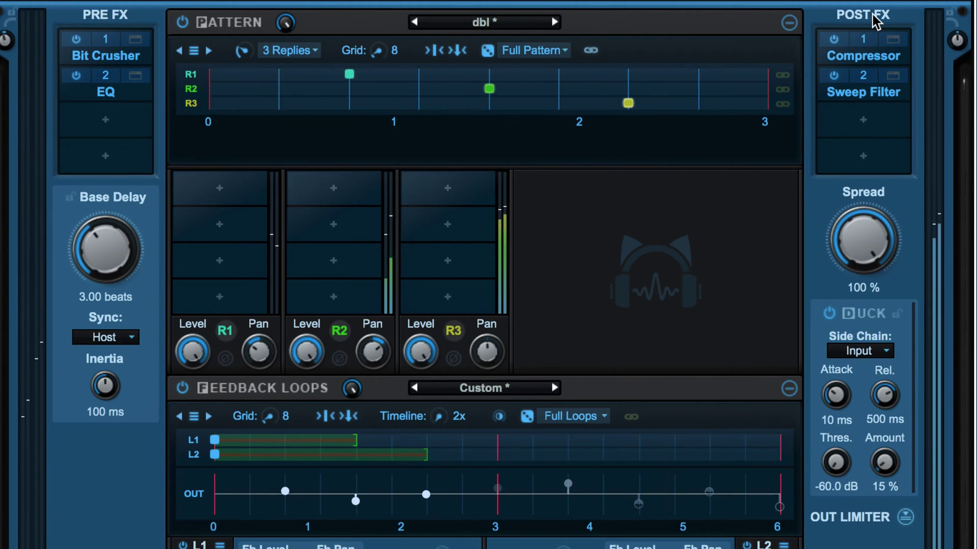
Examine the third Post FX slot's loading options and the side chain source choices of the Duck section
left_click(858, 120)
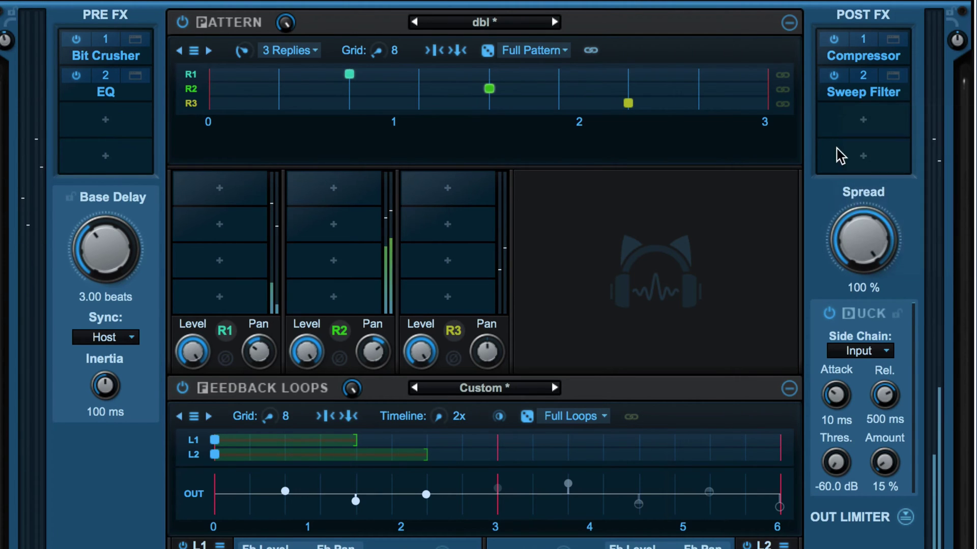
left_click(830, 123)
left_click_drag(863, 224, 830, 212)
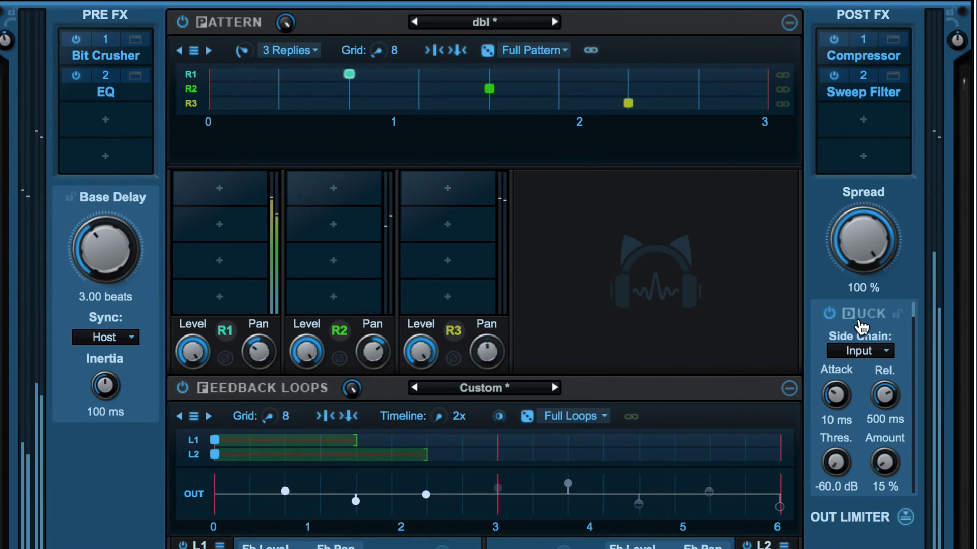
left_click(887, 356)
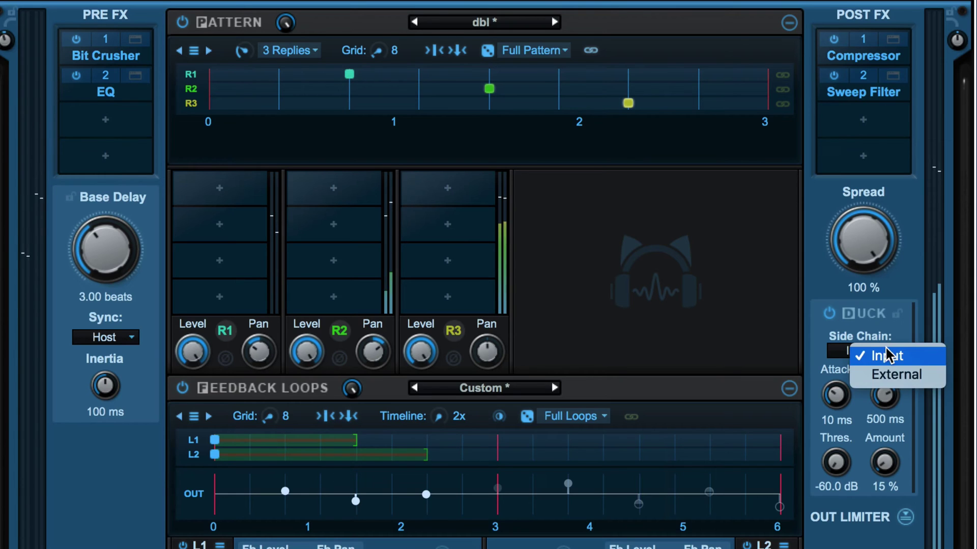
left_click(859, 544)
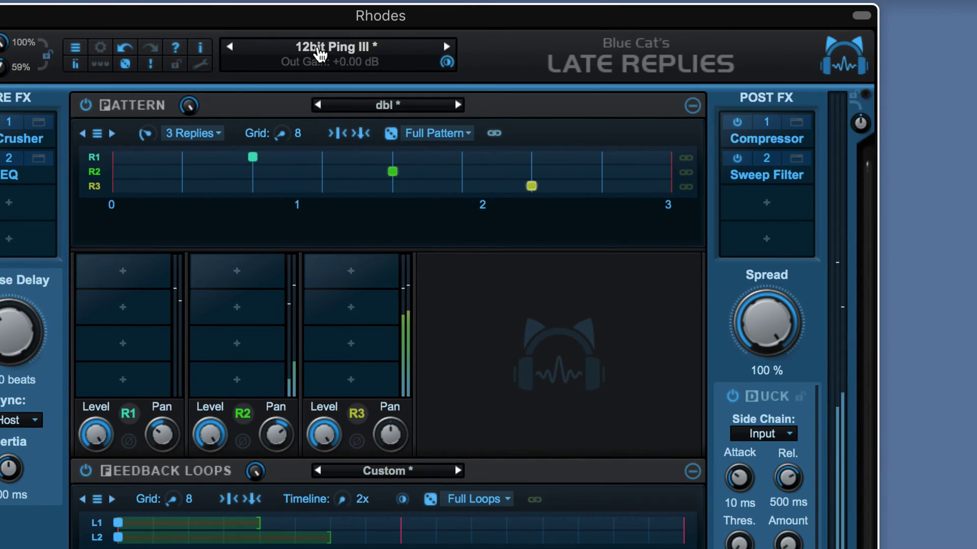
Load the Default factory preset
left_click(323, 48)
mouse_move(422, 53)
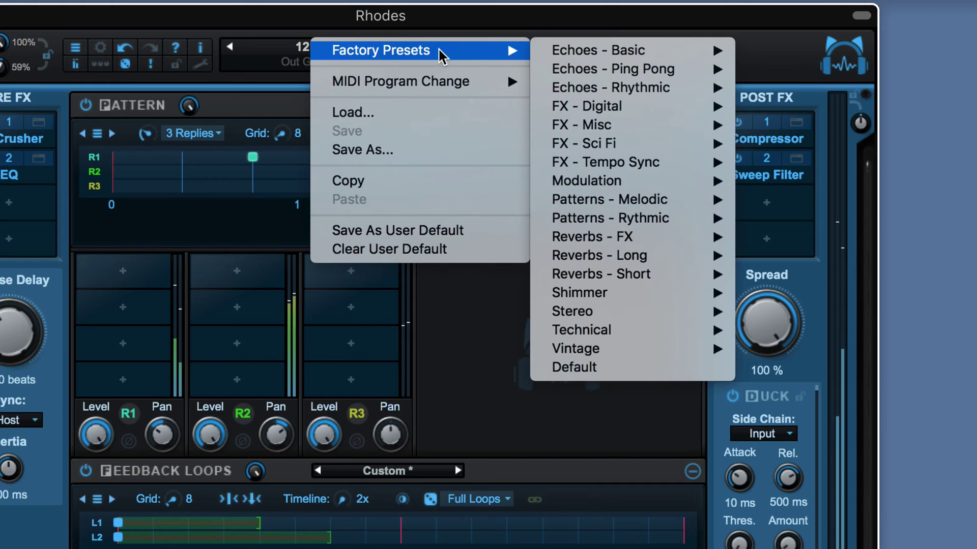
left_click(570, 367)
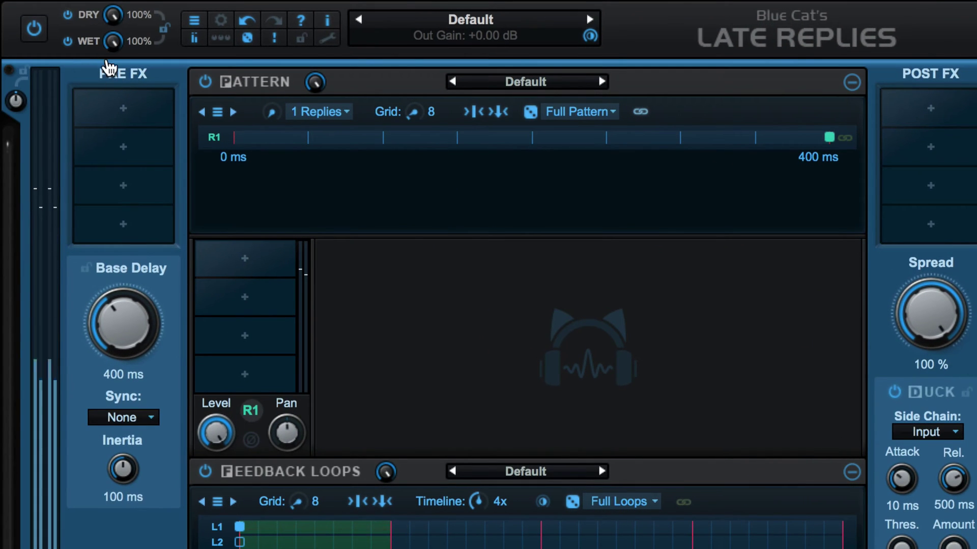
Insert the built-in Flanger into the first Pre FX slot, toggle its bypass, and reopen its window
left_click(123, 107)
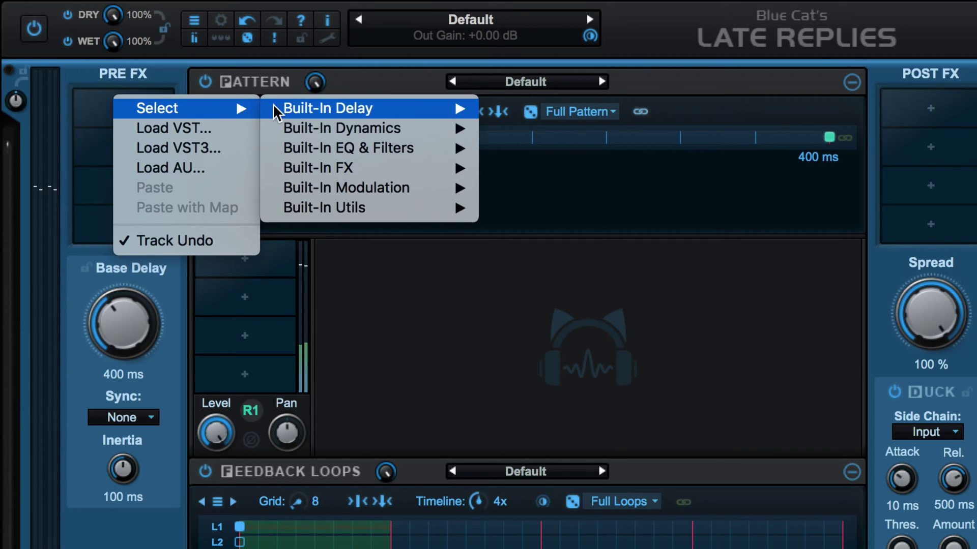
mouse_move(337, 189)
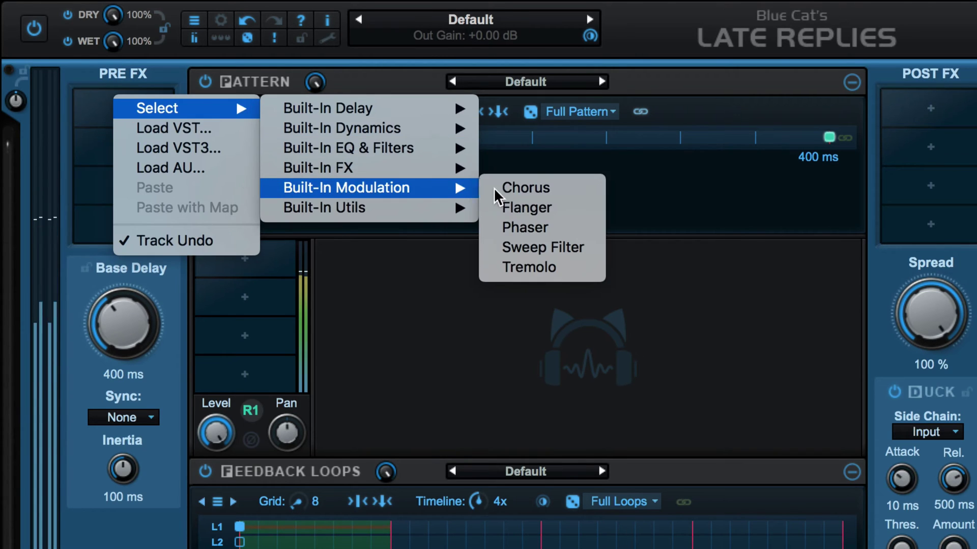
left_click(531, 207)
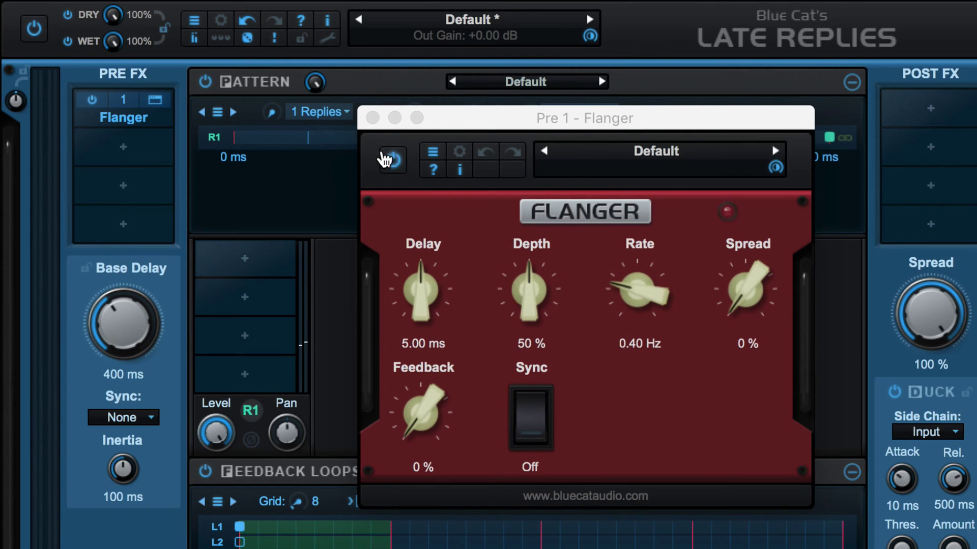
left_click(392, 161)
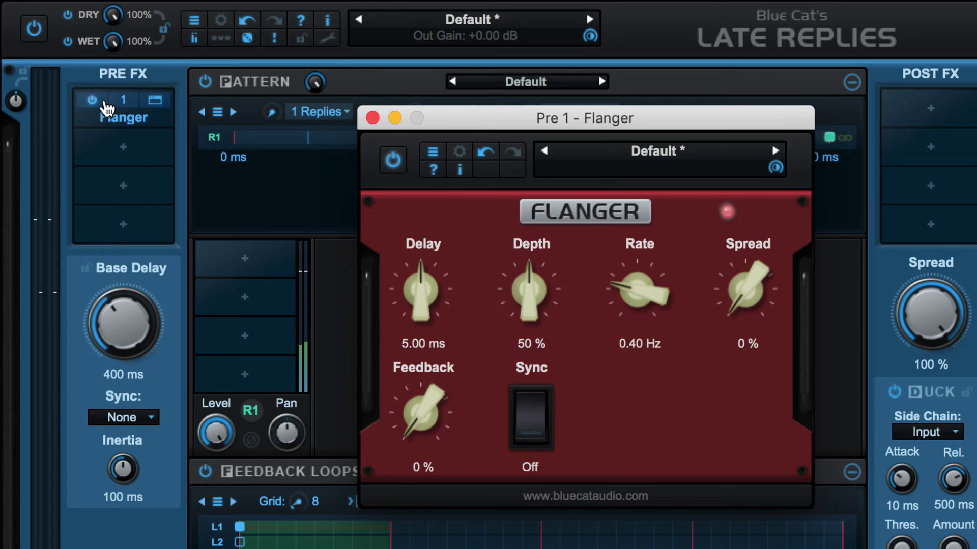
left_click(89, 94)
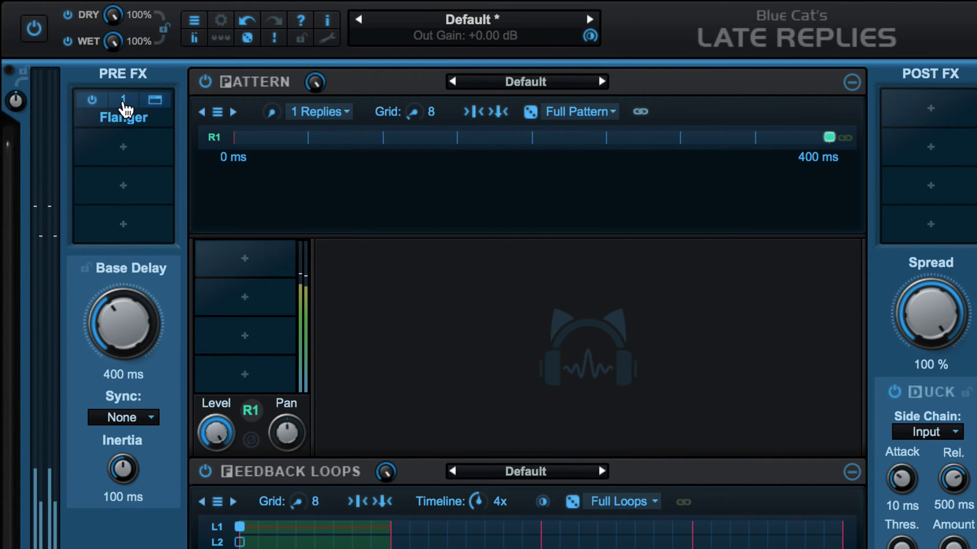
left_click(156, 100)
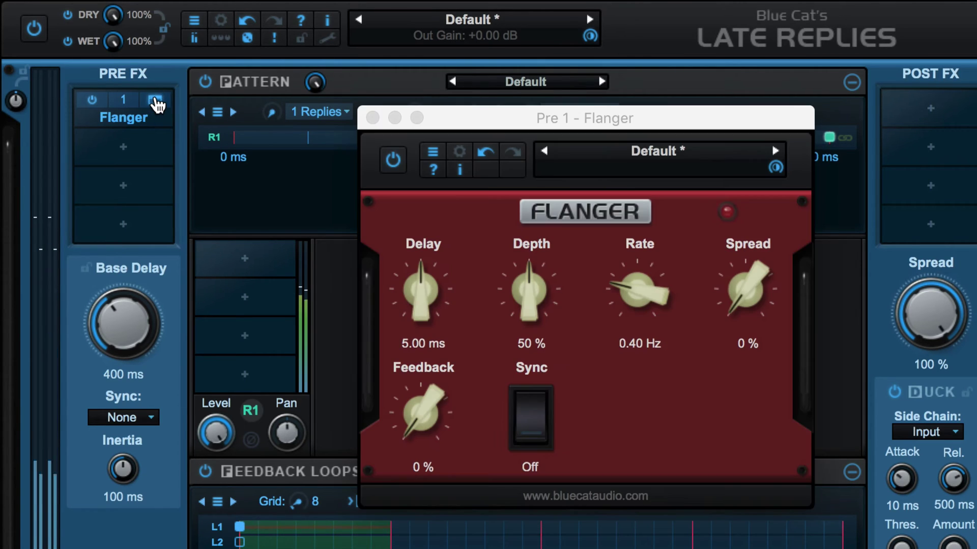
Set the Flanger to 3.90 ms delay, sync on, 35% depth, 68% spread, 22% feedback and 52% dephase, and close its window
left_click_drag(414, 285, 415, 298)
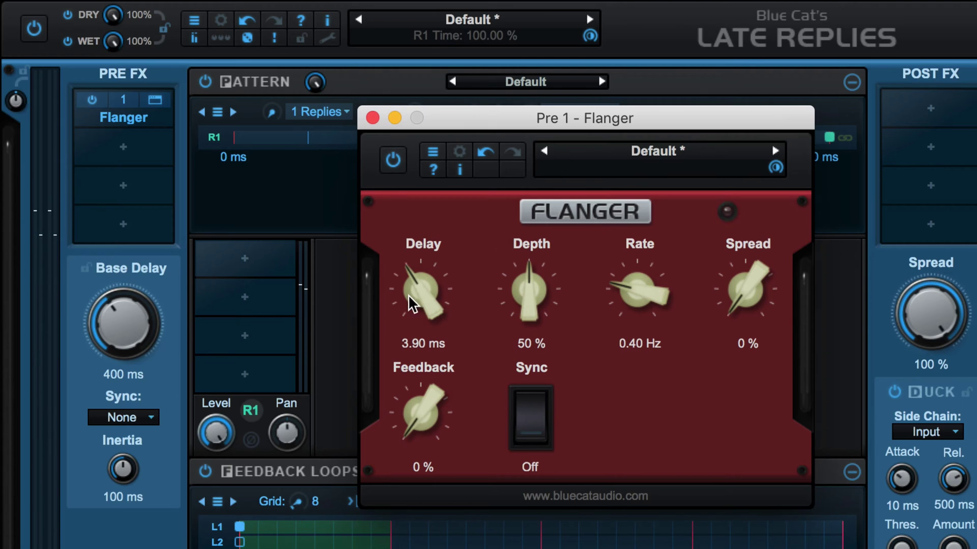
left_click(543, 432)
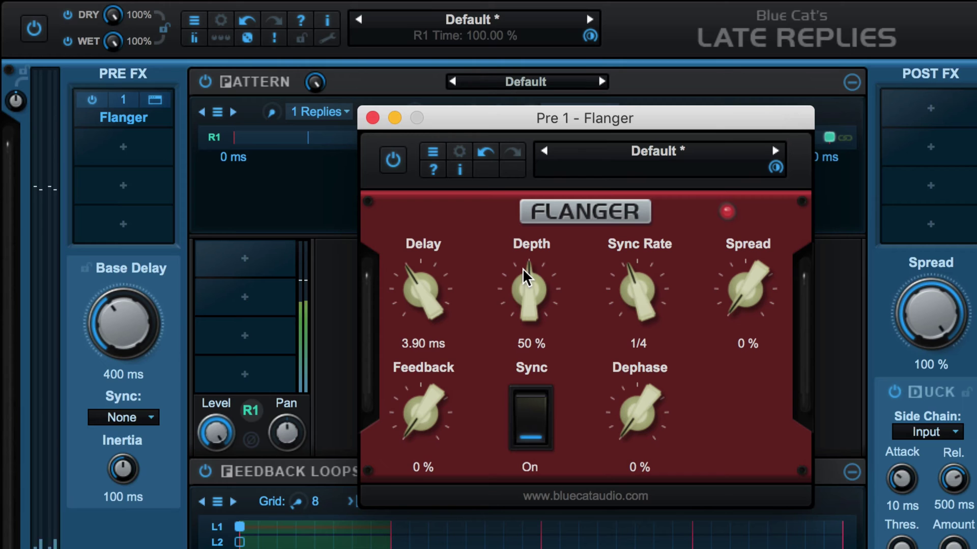
left_click_drag(537, 291, 516, 306)
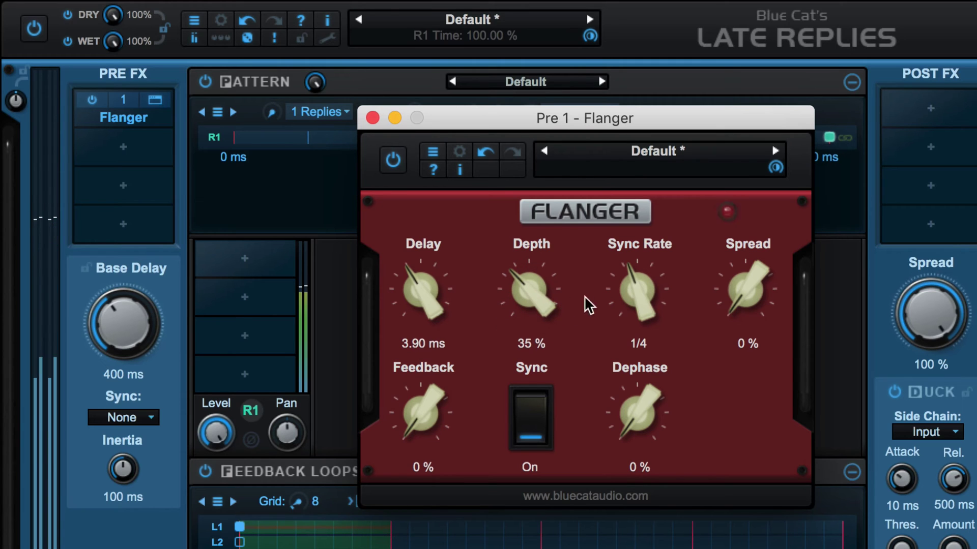
left_click_drag(734, 300, 726, 186)
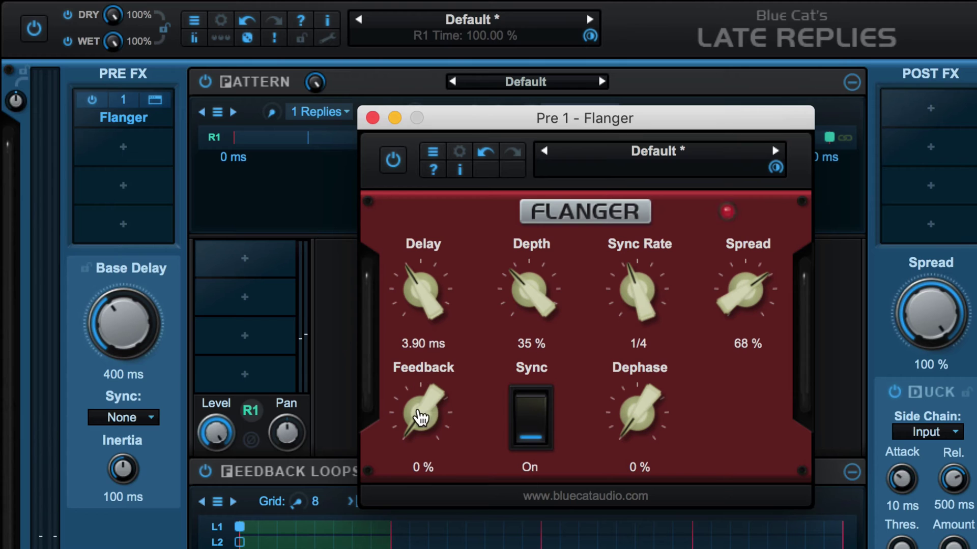
left_click_drag(606, 405, 621, 335)
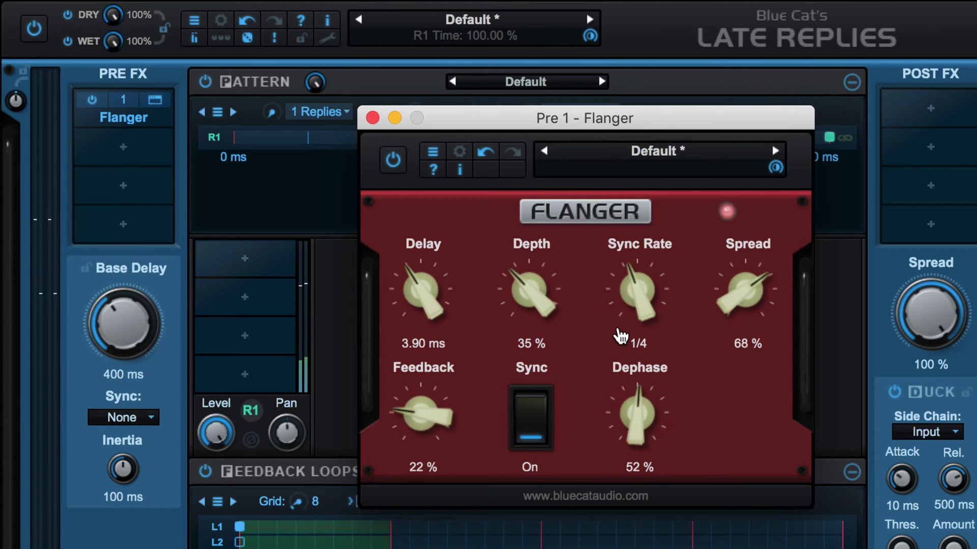
left_click(371, 116)
Insert the built-in EQ into the second Pre FX slot
left_click(126, 150)
mouse_move(126, 149)
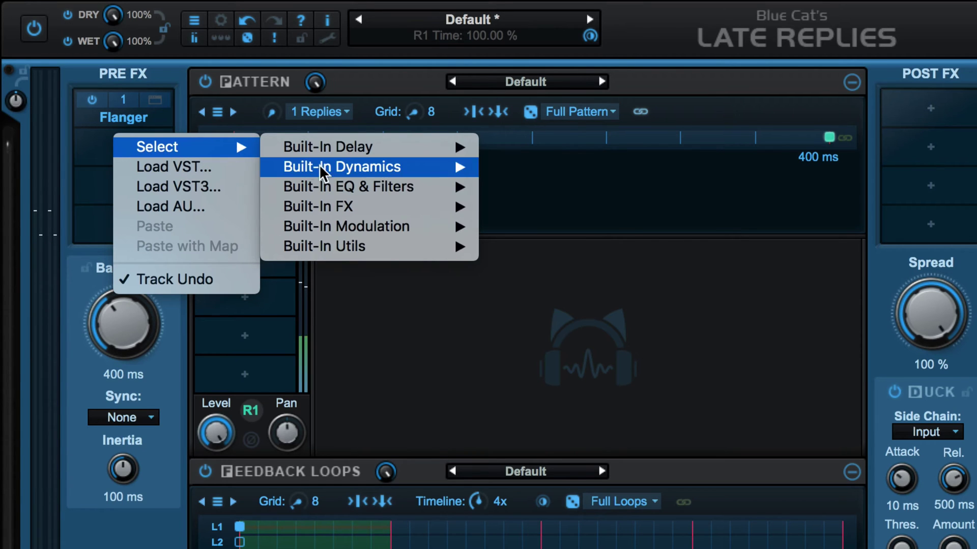
mouse_move(399, 188)
left_click(517, 230)
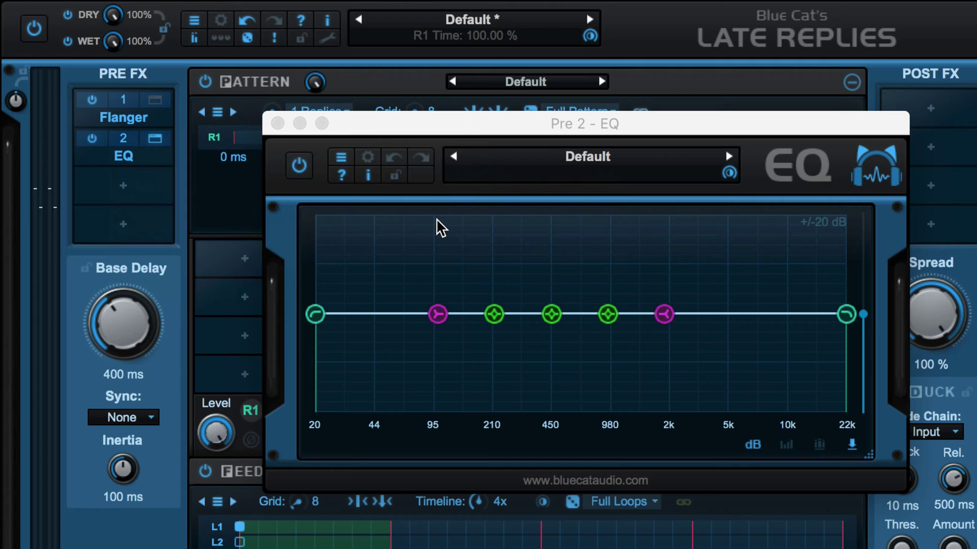
Shape the EQ with a low cut at about 150 Hz, a peak boost near 1 kHz and a slight high-shelf boost near 2 kHz
left_click_drag(317, 315, 447, 407)
left_click_drag(608, 314, 615, 280)
left_click(663, 313)
left_click_drag(662, 310, 668, 303)
left_click(551, 314)
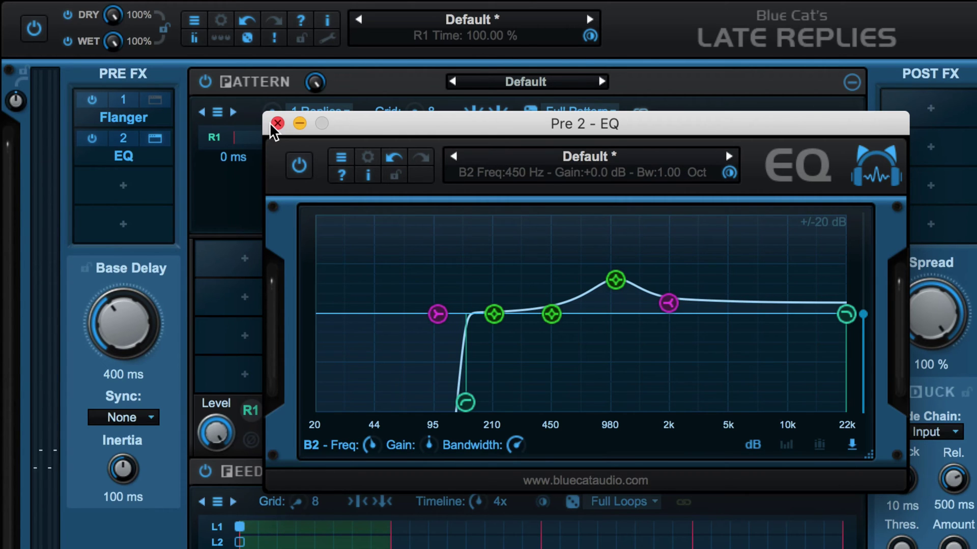
left_click(278, 123)
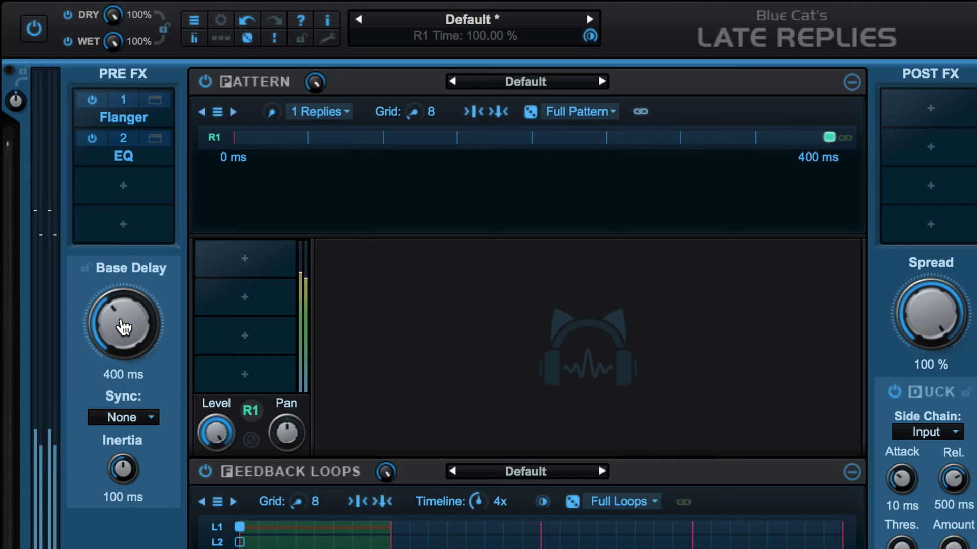
Shorten the base delay to 217 ms and switch its sync to Host
left_click_drag(120, 323, 118, 327)
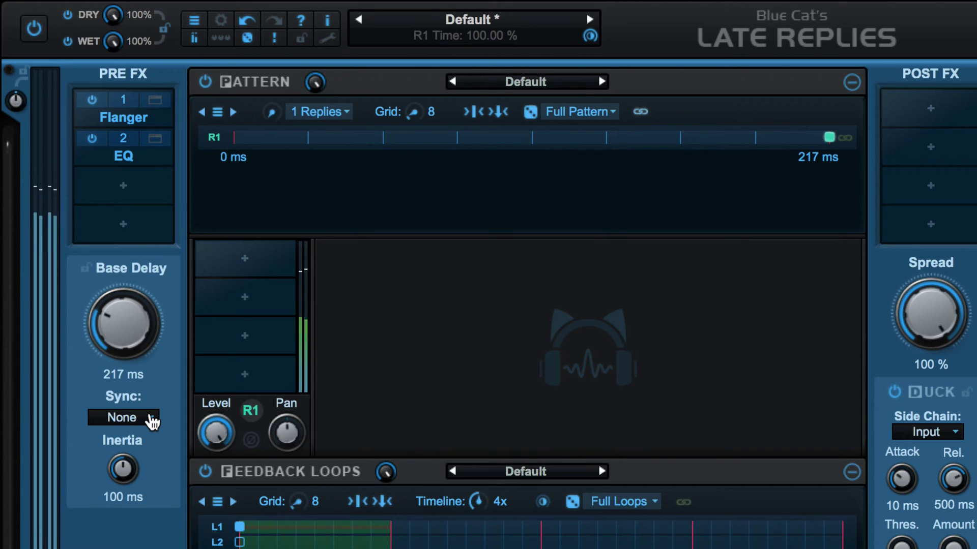
left_click(152, 418)
left_click(153, 460)
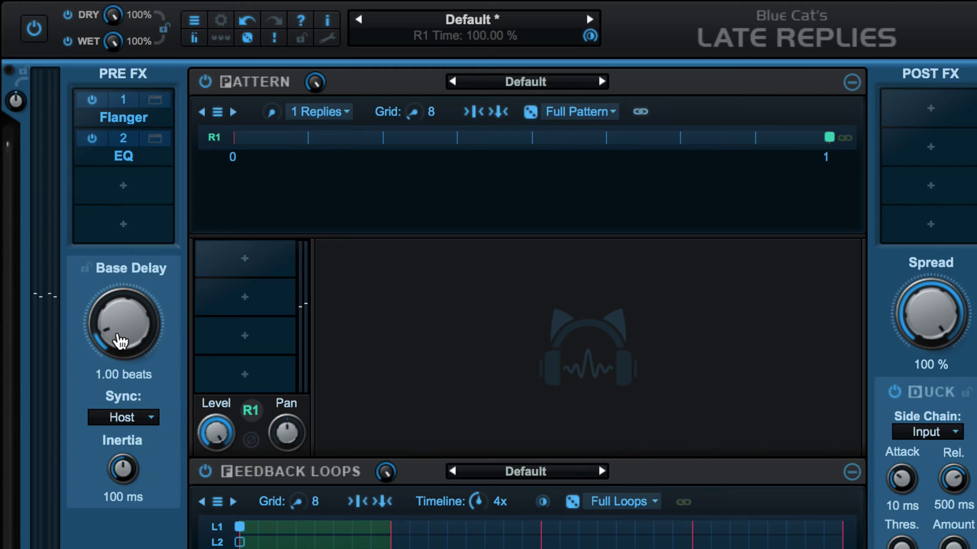
Set the base delay to 1.50 beats and switch its sync to Tempo and back to Host
left_click_drag(119, 335, 114, 329)
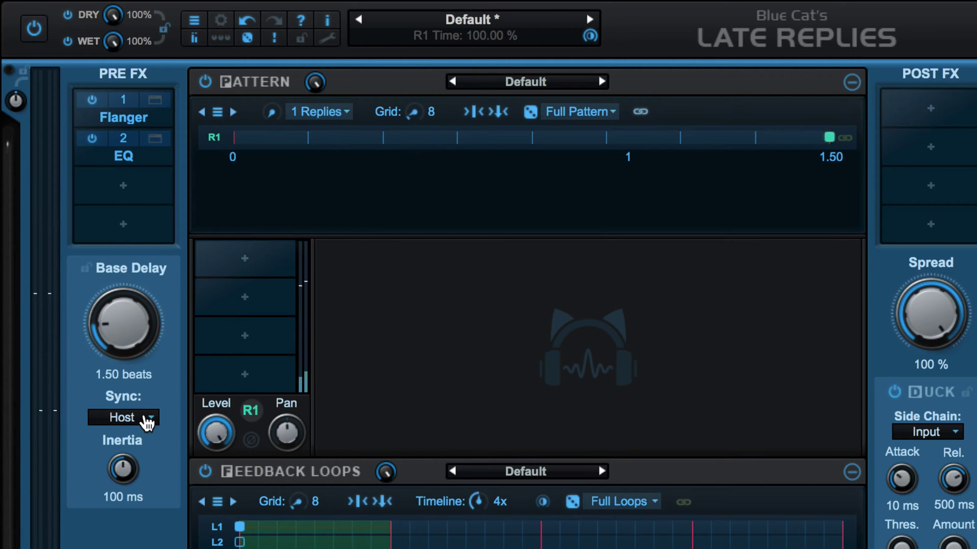
left_click(147, 422)
left_click(144, 443)
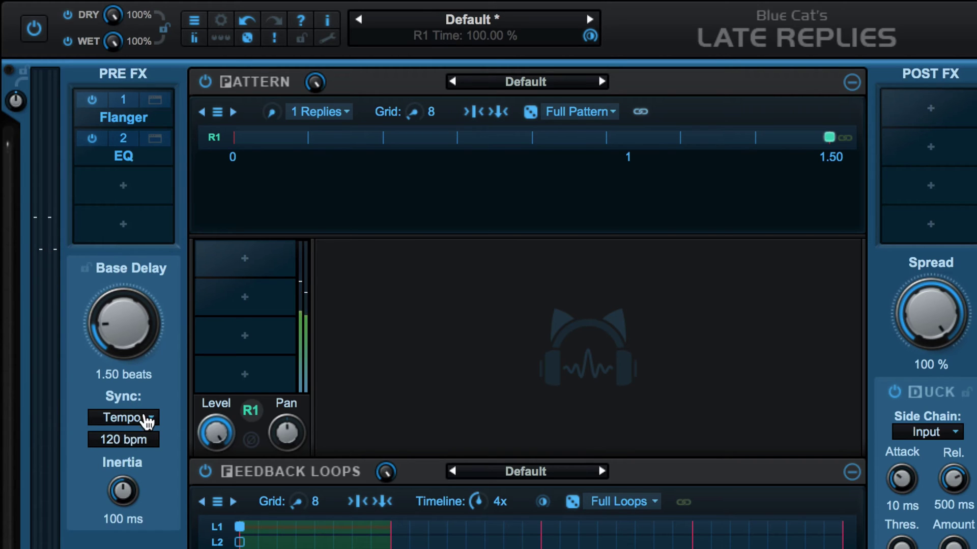
left_click(146, 421)
left_click(149, 461)
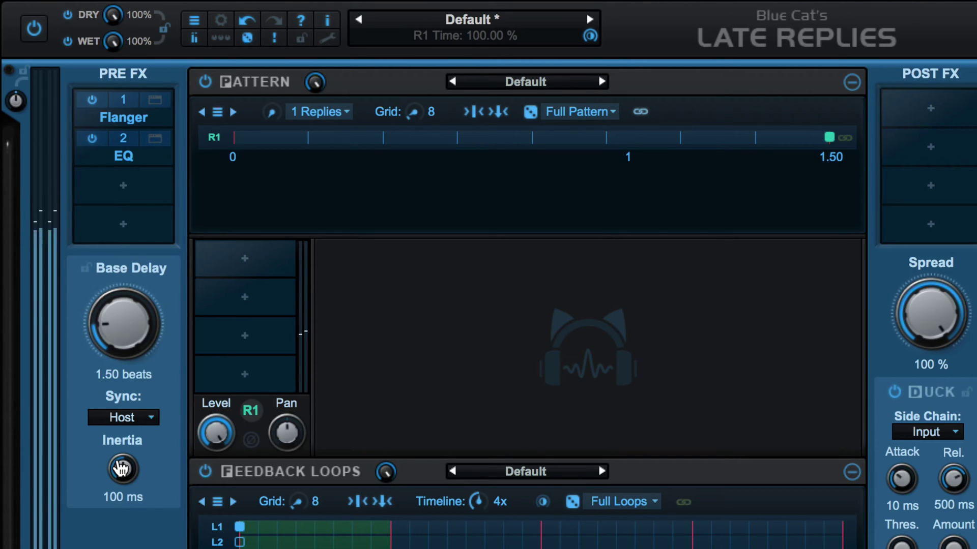
Raise the inertia to 489 ms and lengthen the base delay to 4.00 beats
left_click_drag(121, 469, 118, 424)
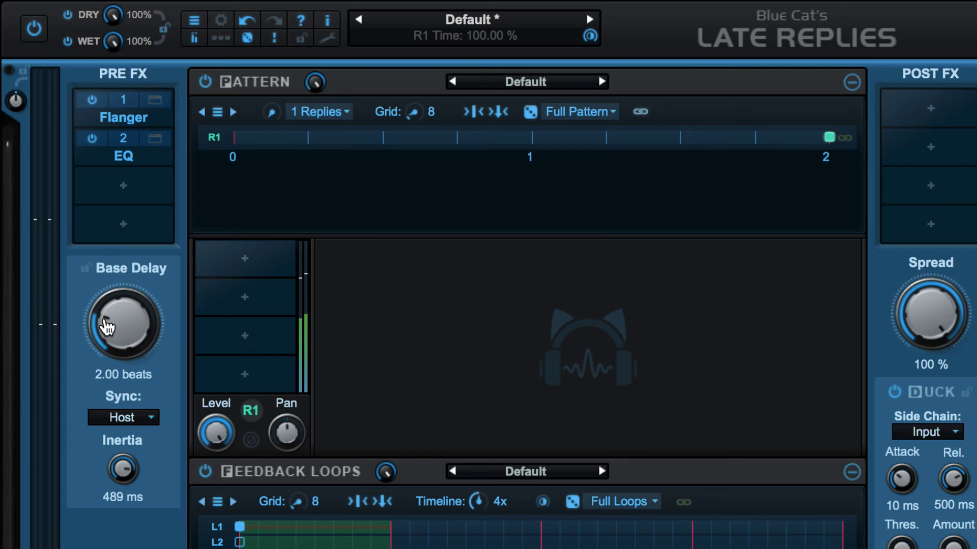
left_click_drag(105, 316, 106, 283)
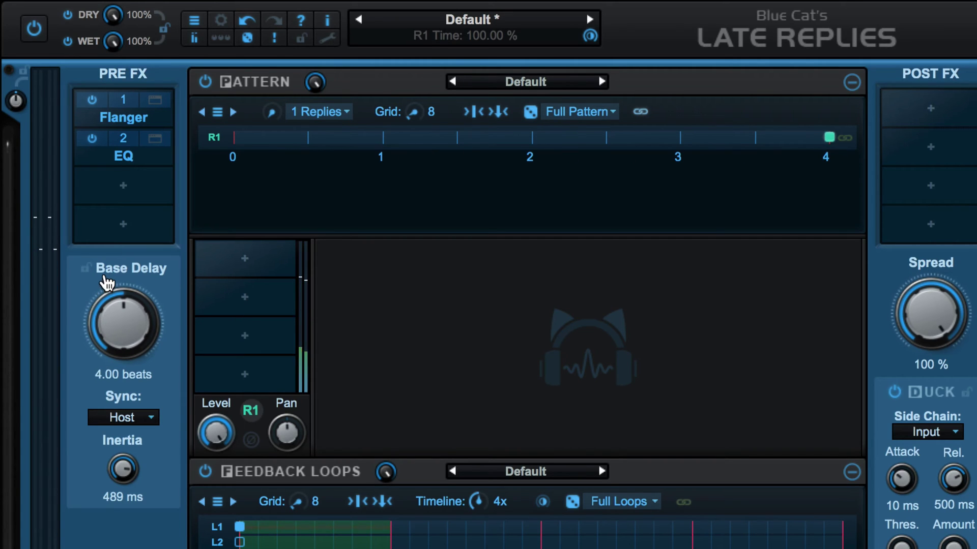
Turn off the base delay's sync, set the inertia to 0 ms and vary the delay between 44.1 ms and 512 ms
left_click(143, 422)
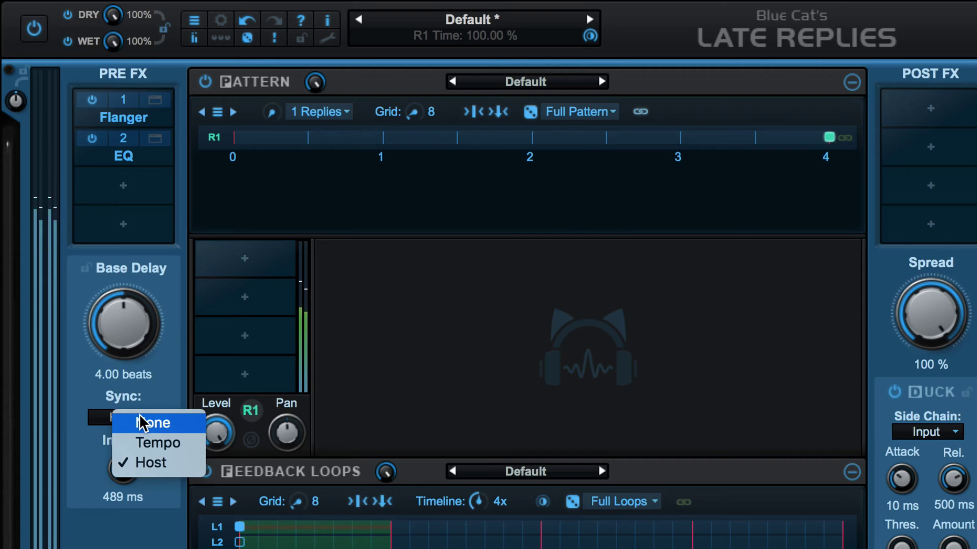
left_click(148, 424)
left_click_drag(121, 328, 114, 354)
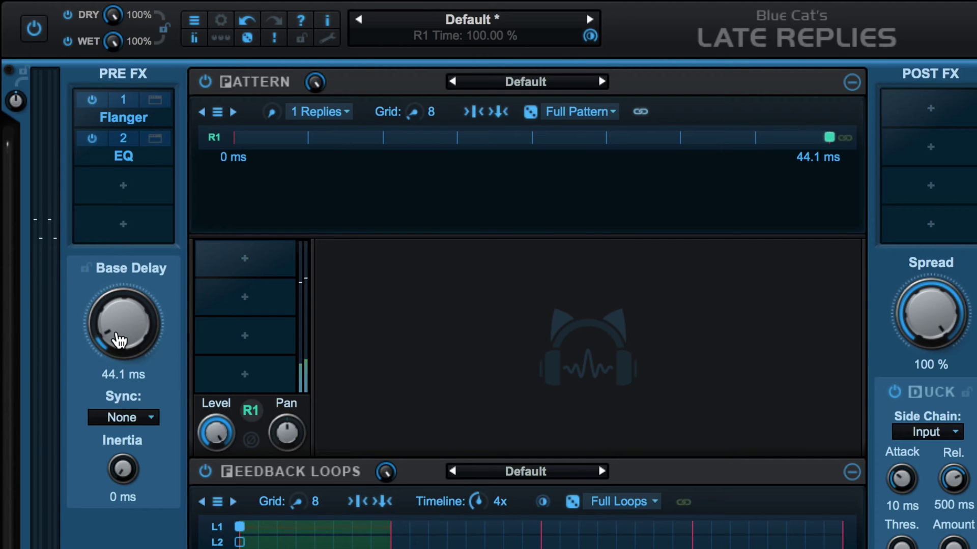
left_click_drag(108, 319, 113, 300)
Sync the base delay to Host and set it to 1.50 beats
left_click(127, 419)
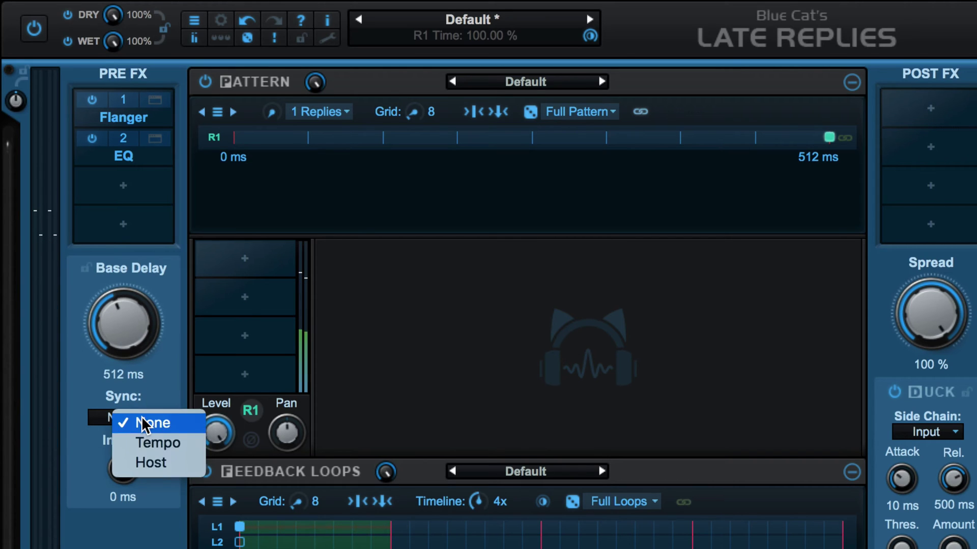
left_click(152, 462)
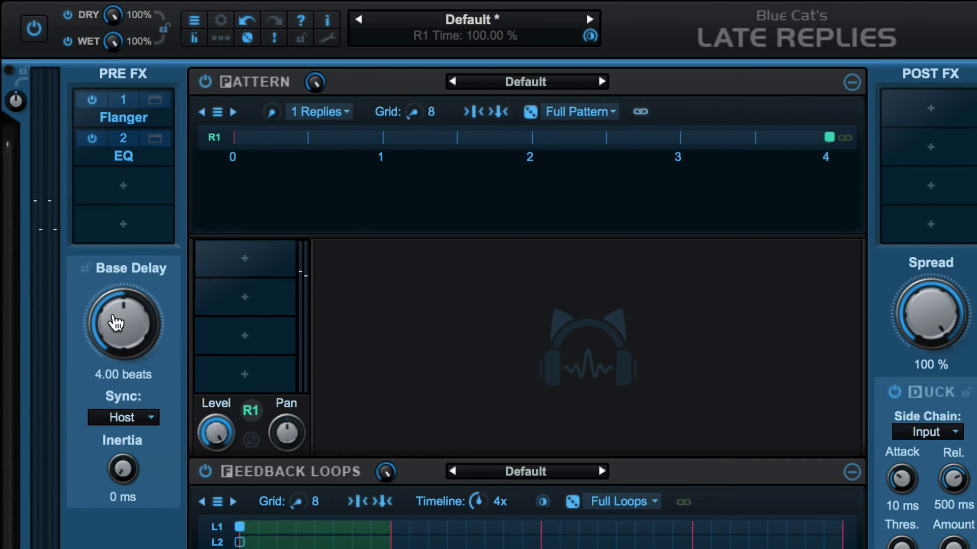
left_click_drag(116, 321, 100, 371)
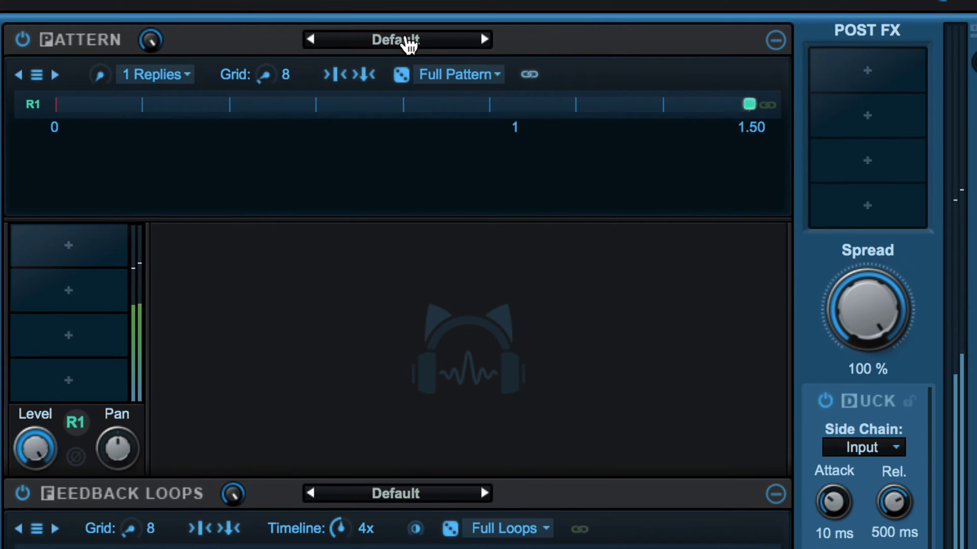
Load the DBL preset for the pattern section
left_click(492, 27)
mouse_move(600, 65)
left_click(755, 106)
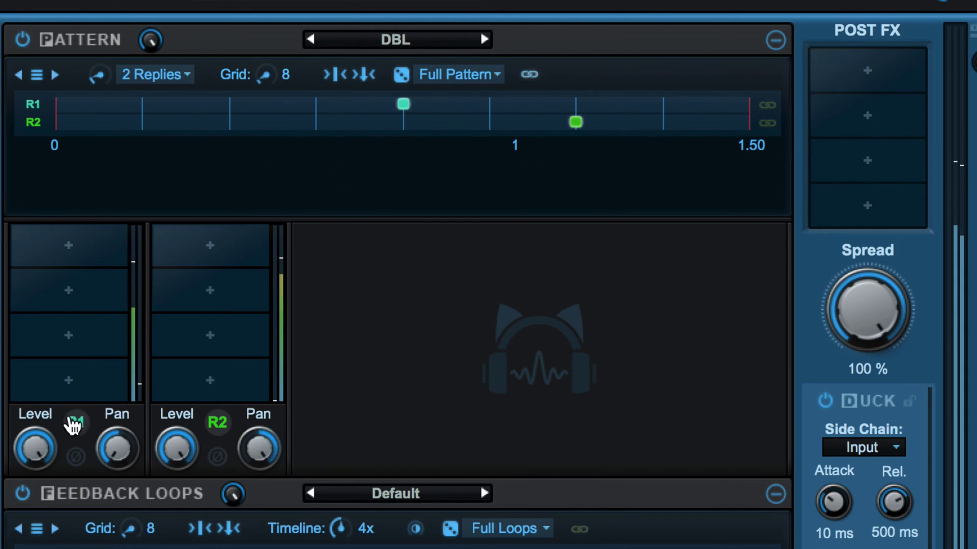
Load the six-reply LRLLRR preset for the pattern section
left_click(393, 39)
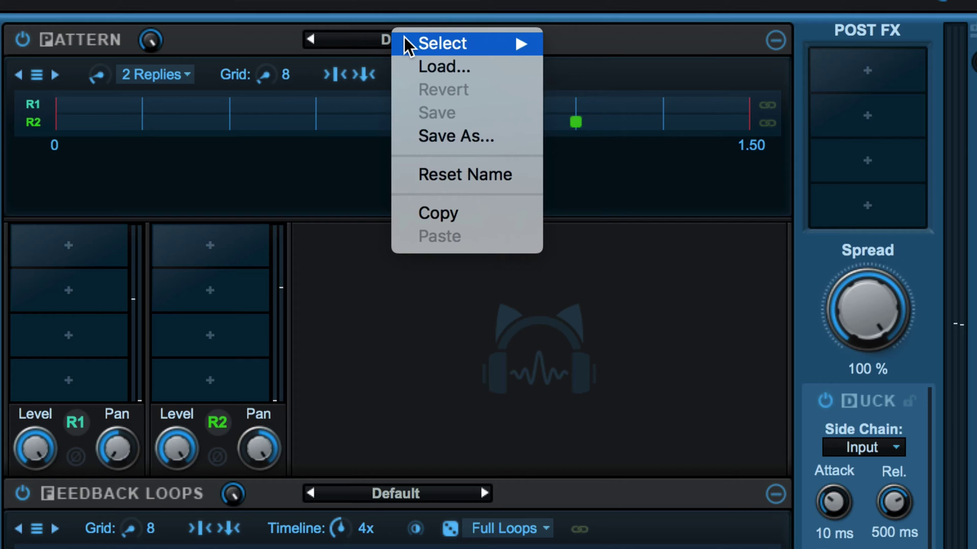
mouse_move(532, 43)
mouse_move(657, 76)
left_click(756, 209)
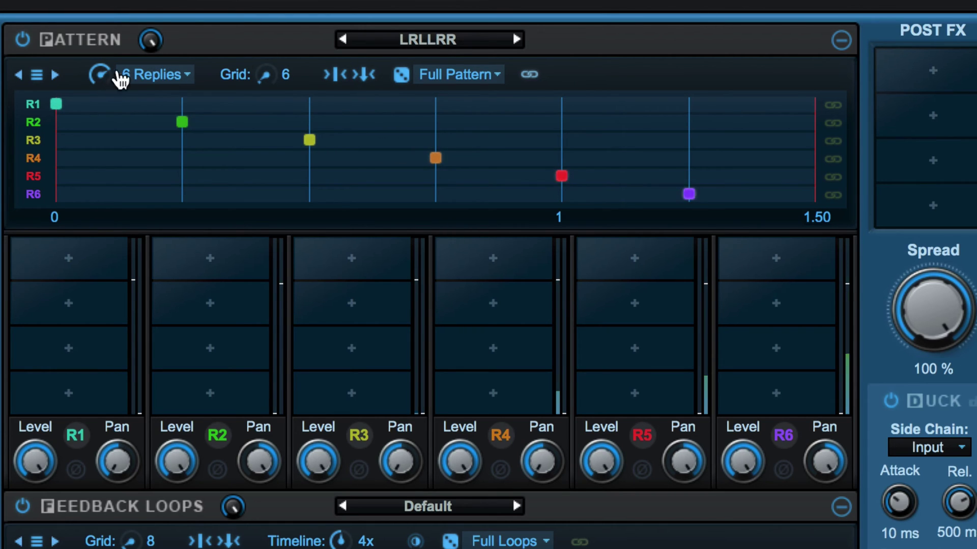
left_click(38, 74)
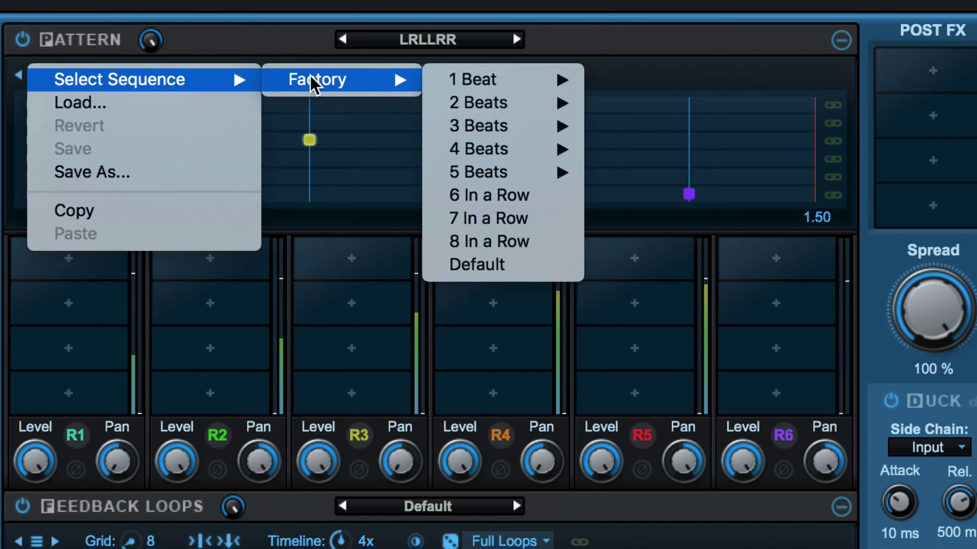
left_click(269, 30)
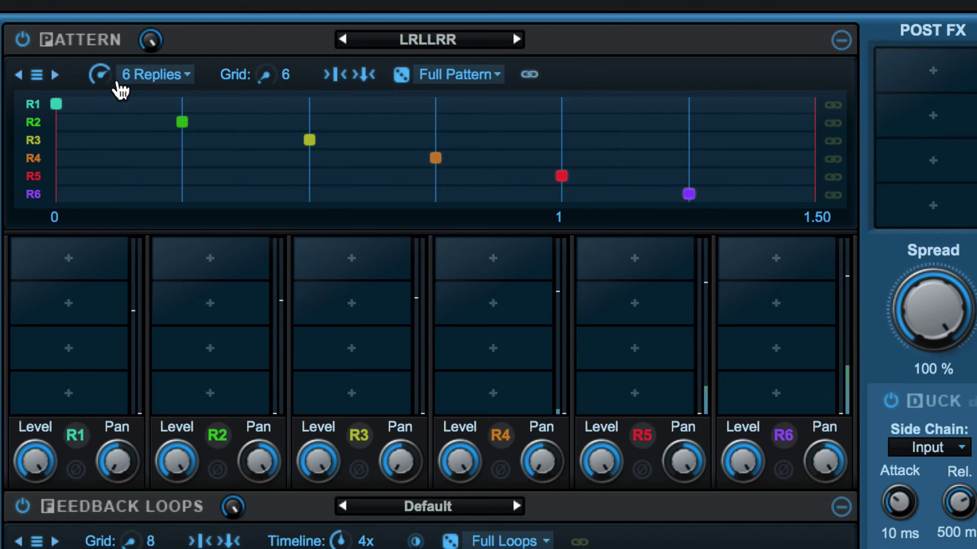
Reduce the pattern to 3 replies and set its grid to 3 divisions
left_click_drag(96, 78, 83, 120)
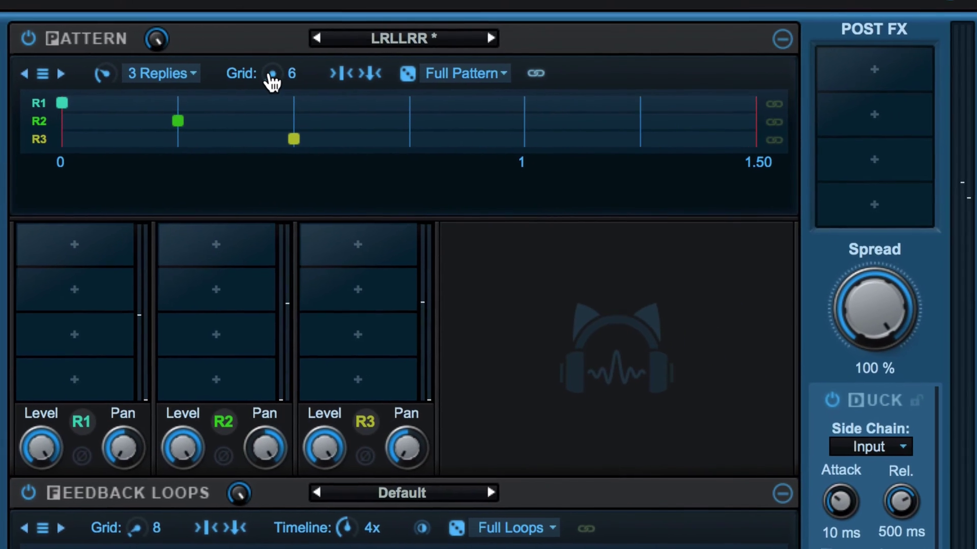
left_click_drag(410, 62, 410, 65)
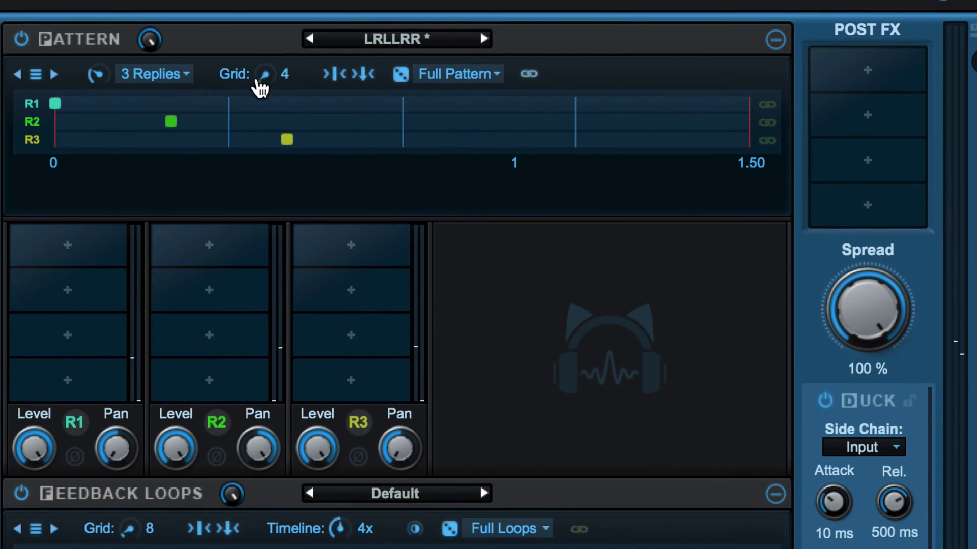
left_click_drag(261, 86, 260, 88)
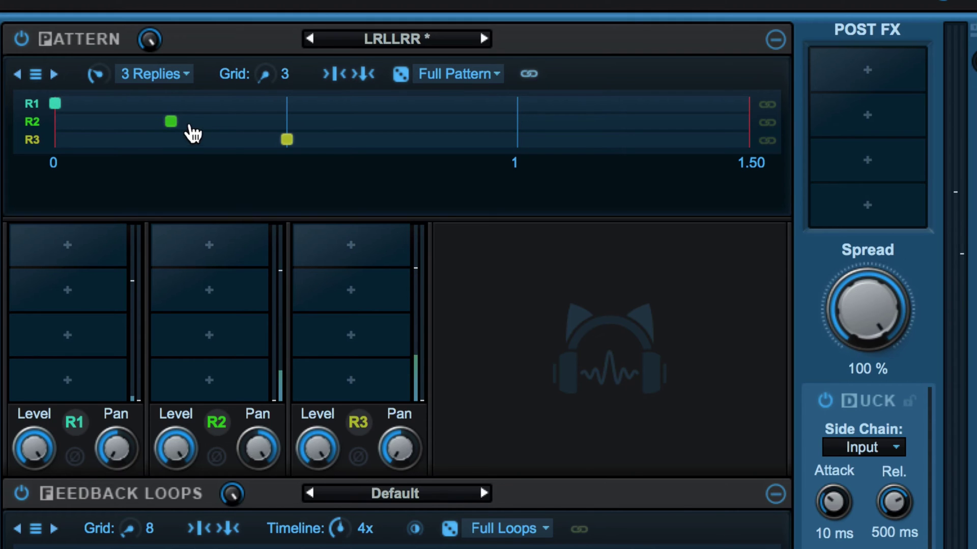
Snap the pattern's replies to the grid and move reply R2 to the 1-beat grid line
left_click(171, 121)
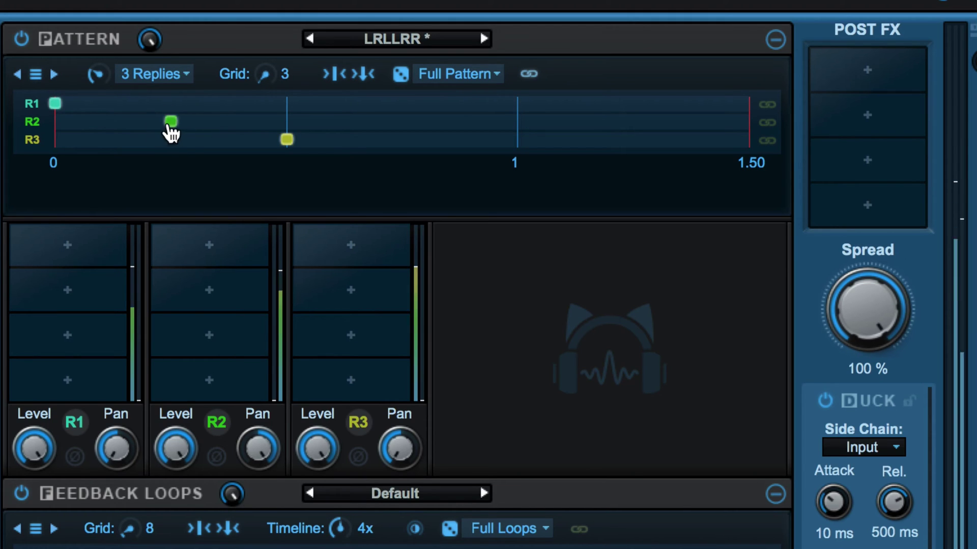
left_click(367, 78)
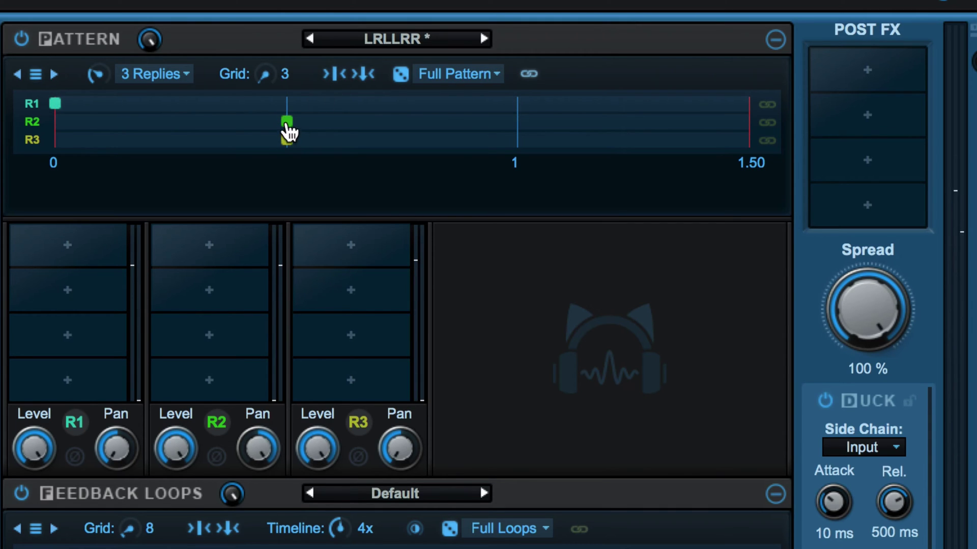
left_click_drag(362, 130, 484, 133)
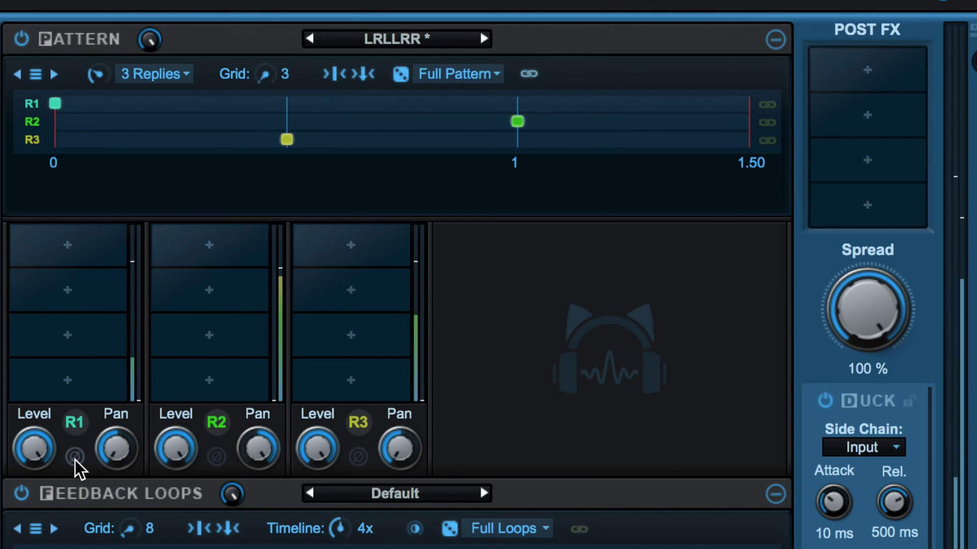
Limit the pattern randomizer to Sequence and randomize the reply timings several times
left_click(468, 77)
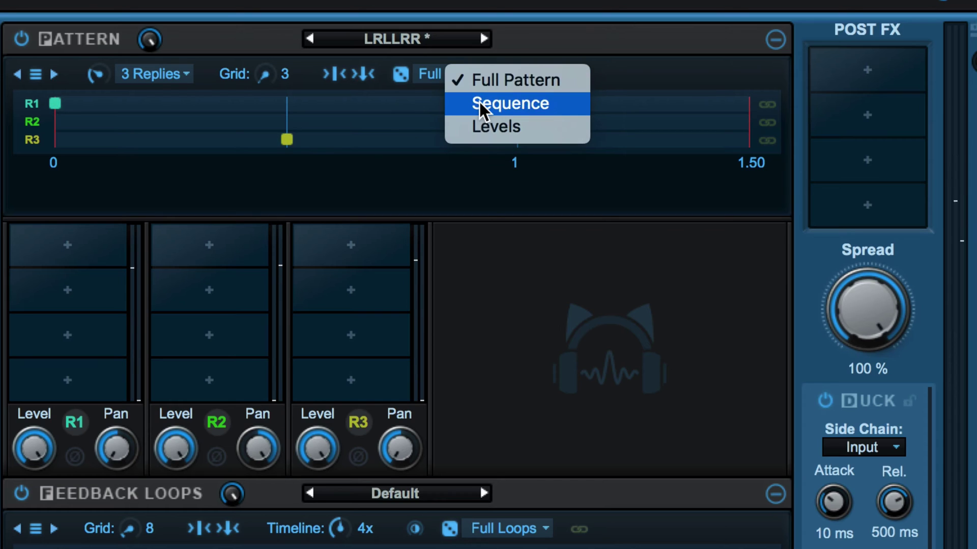
left_click(400, 77)
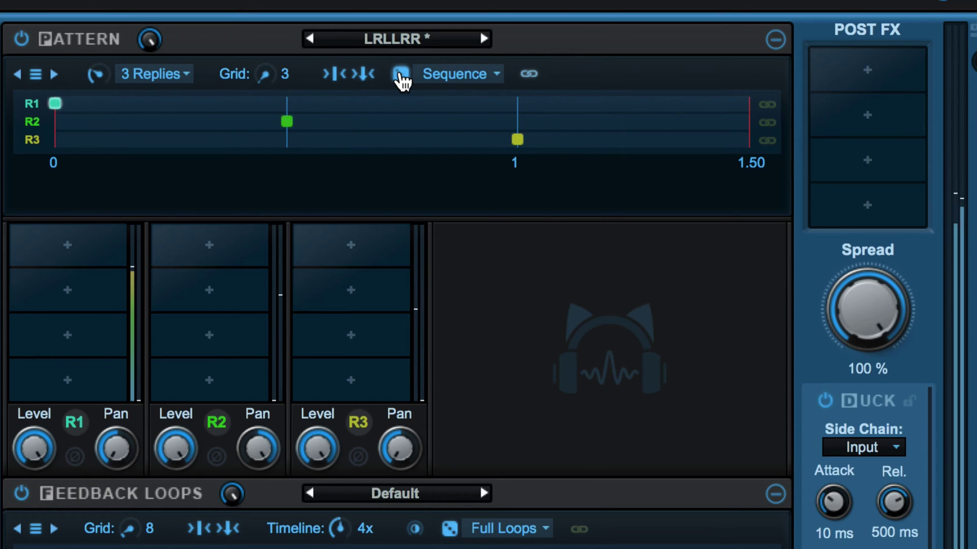
left_click(401, 77)
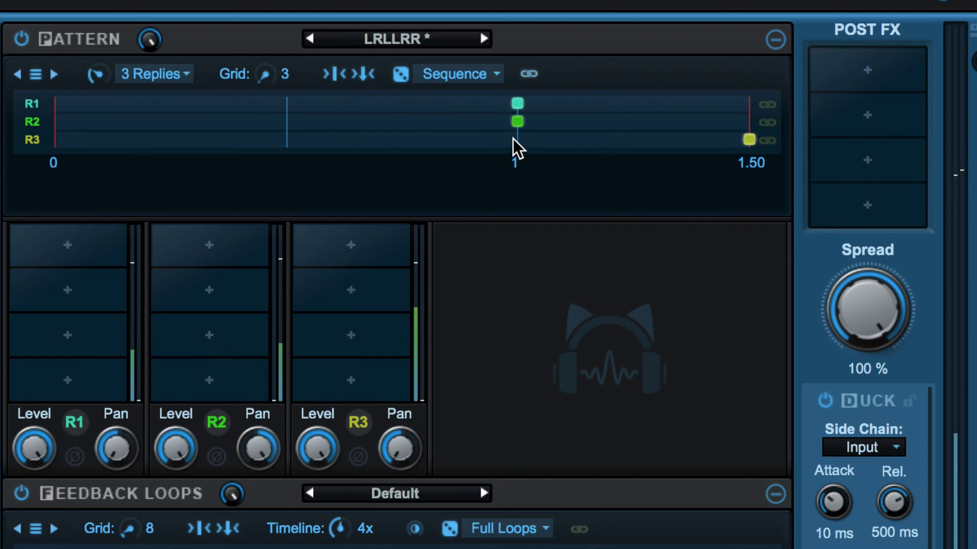
left_click(401, 76)
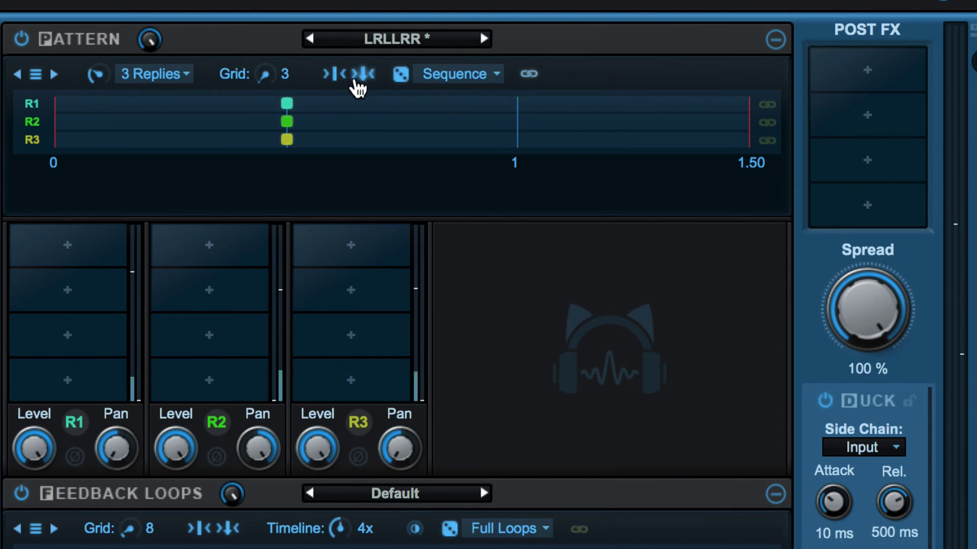
left_click(399, 75)
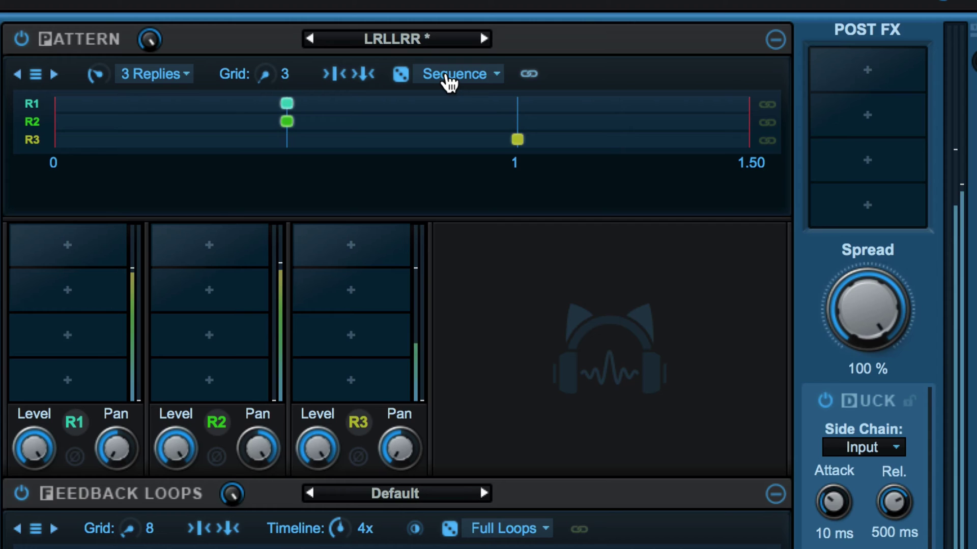
Limit the pattern randomizer to Levels and randomize the three replies' levels
left_click(447, 74)
left_click(478, 122)
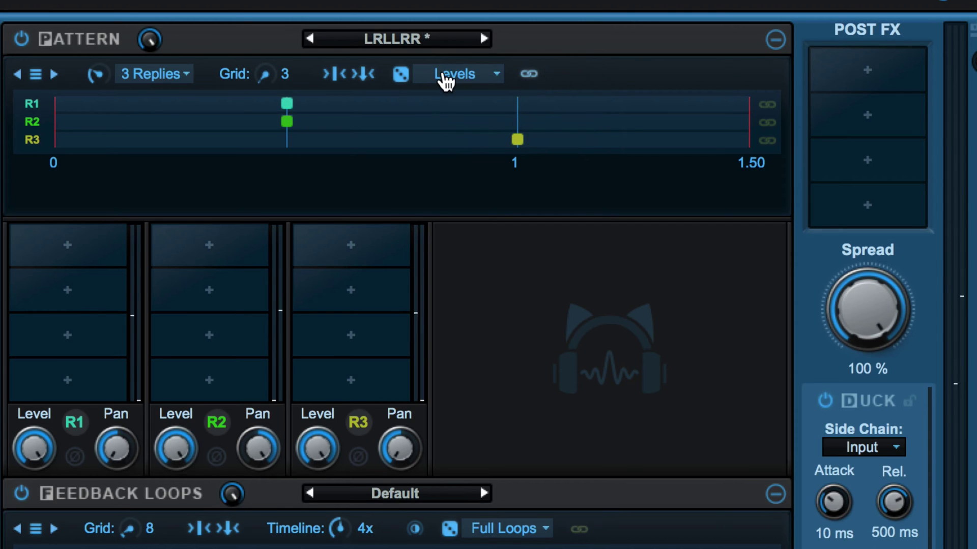
left_click(449, 76)
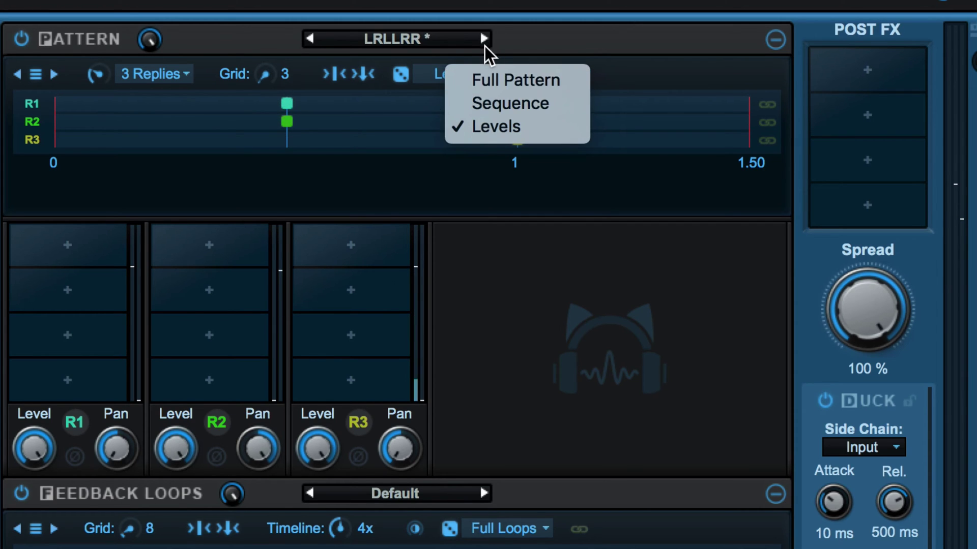
left_click(399, 76)
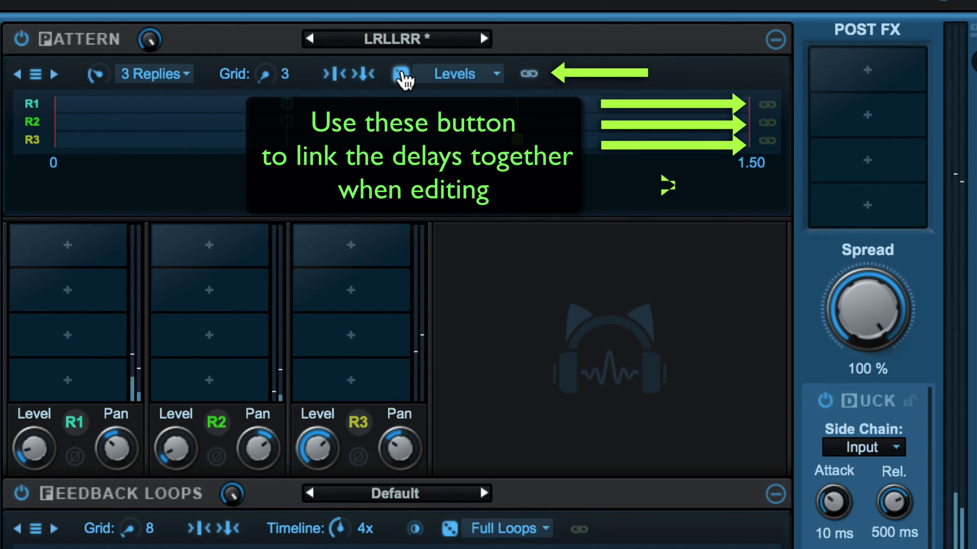
Set the randomizer to Sequence, turn off grid snapping and shift reply R2 slightly earlier than the first inner grid line
left_click(437, 75)
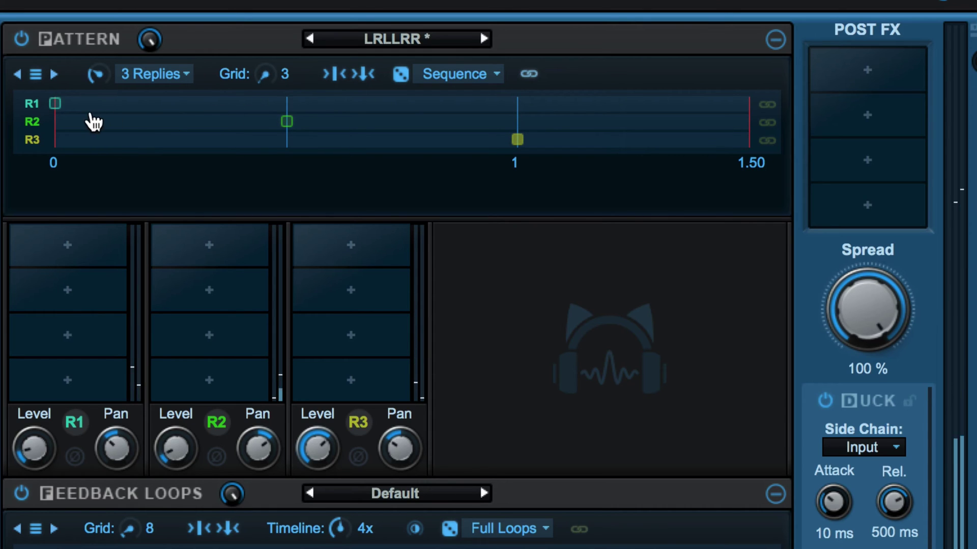
left_click(343, 76)
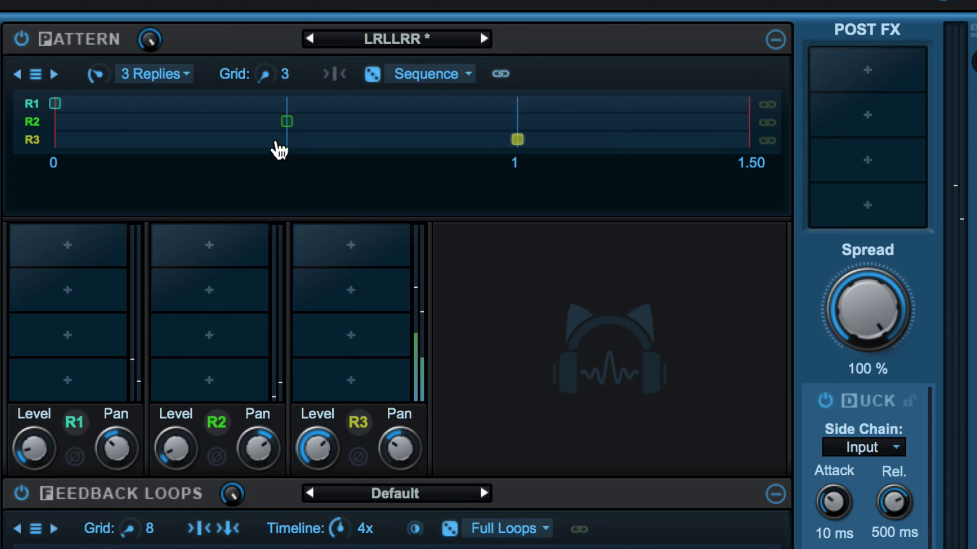
left_click_drag(286, 124, 269, 131)
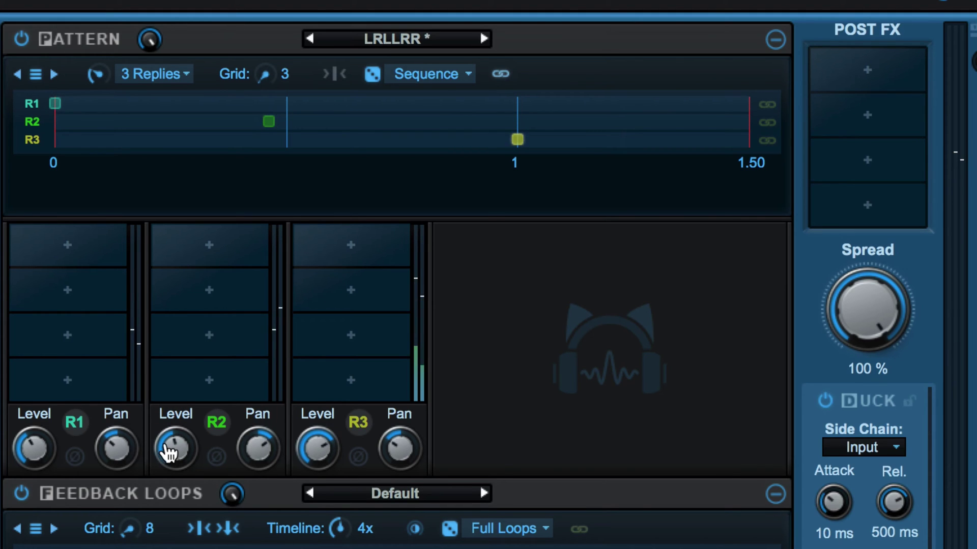
Insert the built-in Chorus into the first effect slot of reply R1
left_click(72, 253)
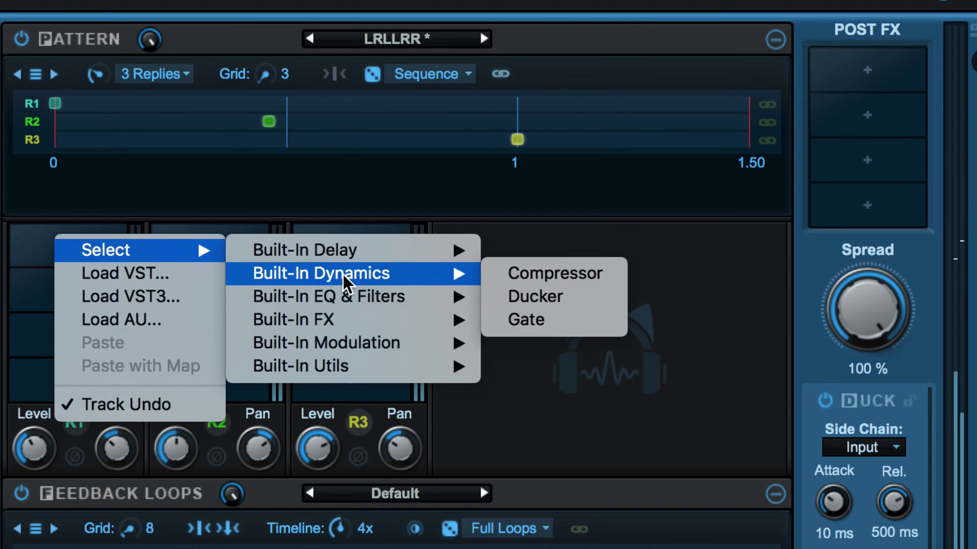
mouse_move(343, 273)
mouse_move(357, 342)
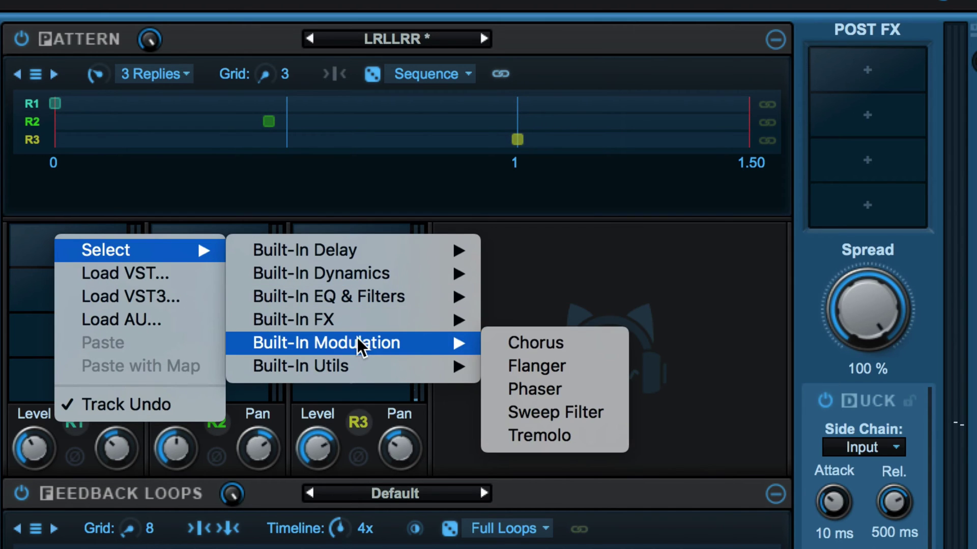
left_click(532, 342)
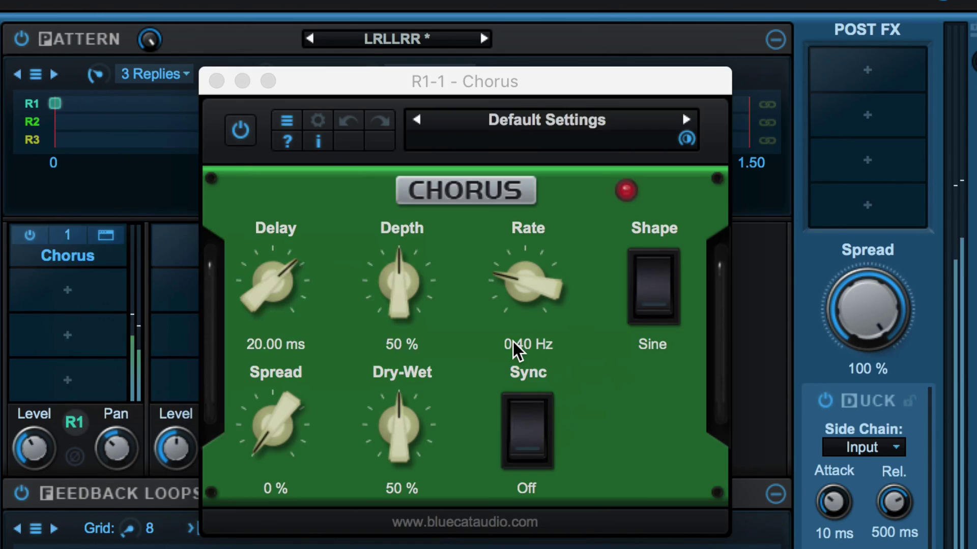
Turn on Sync in reply R1's Chorus and set Dry-Wet to 100 %, Depth to 64 %, and Dephase and Spread to 48 %
left_click(542, 460)
left_click_drag(405, 447, 380, 340)
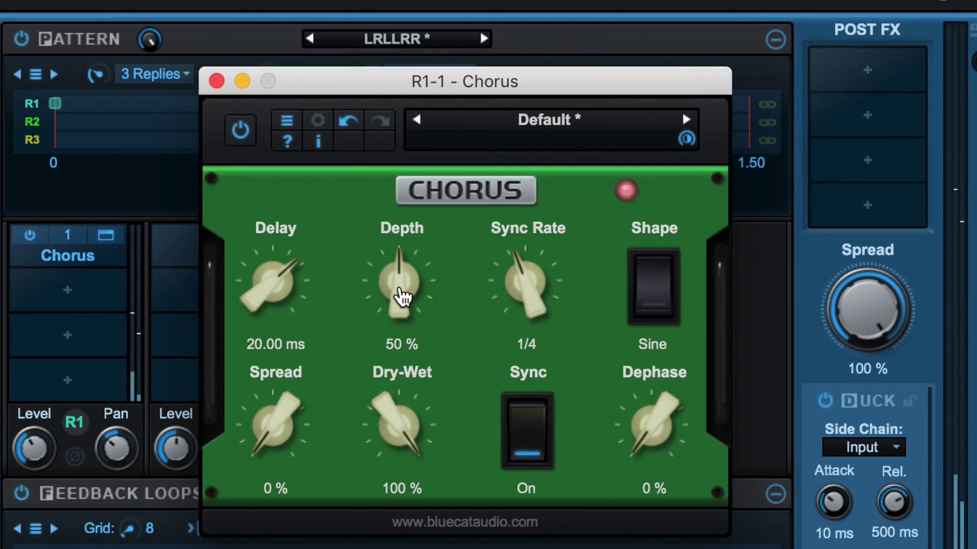
left_click_drag(402, 298, 401, 272)
left_click_drag(639, 420, 627, 335)
left_click_drag(281, 439, 312, 333)
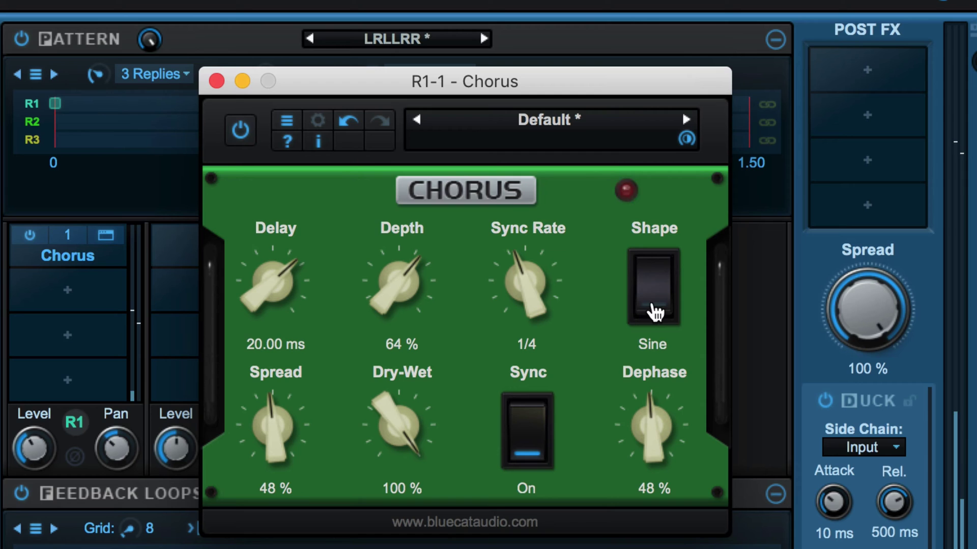
Raise reply R1's level, then reopen its Chorus and switch the shape to Triangle and back to Sine
left_click(26, 414)
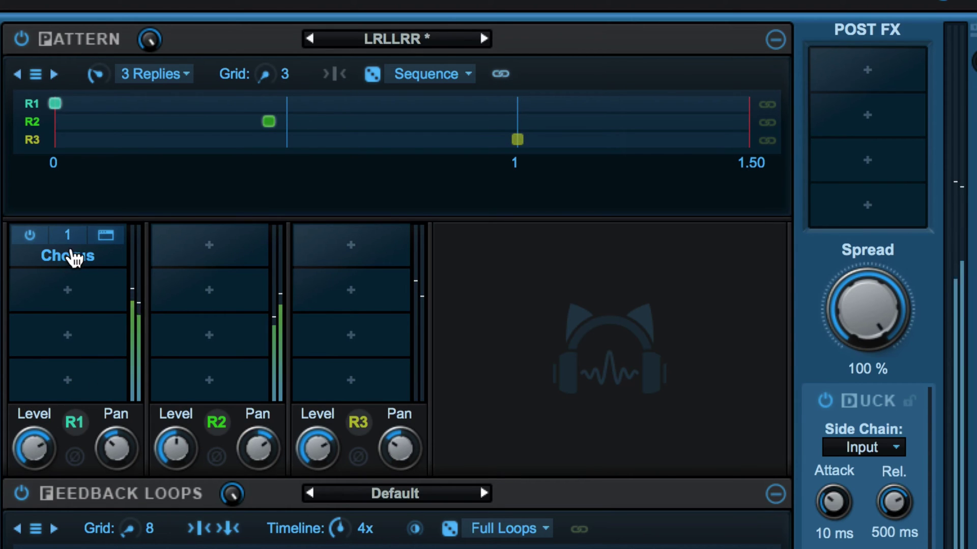
left_click(105, 236)
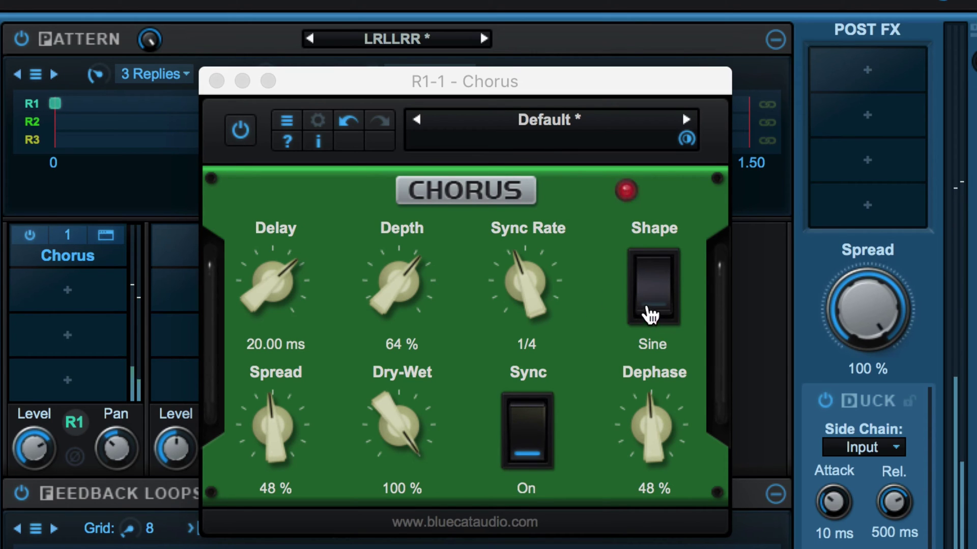
left_click(384, 411)
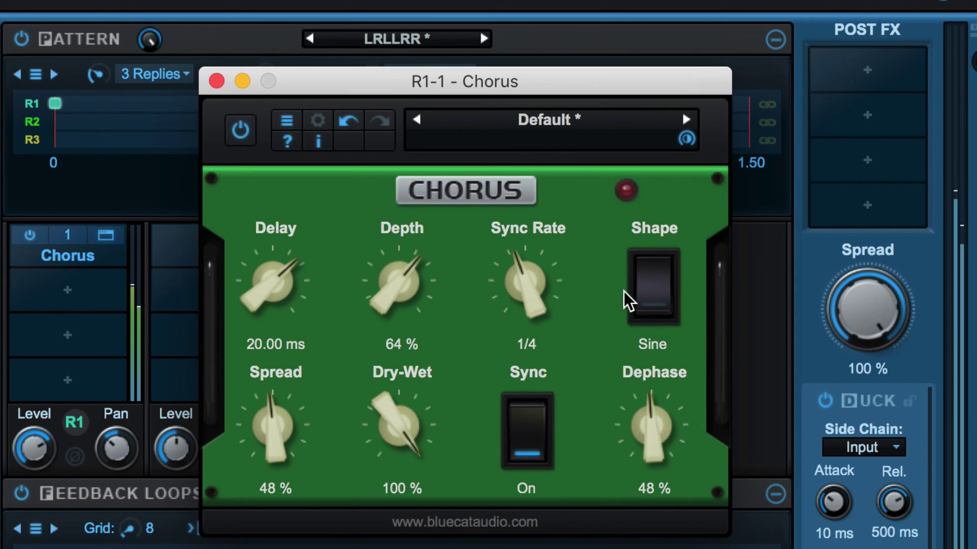
left_click(670, 314)
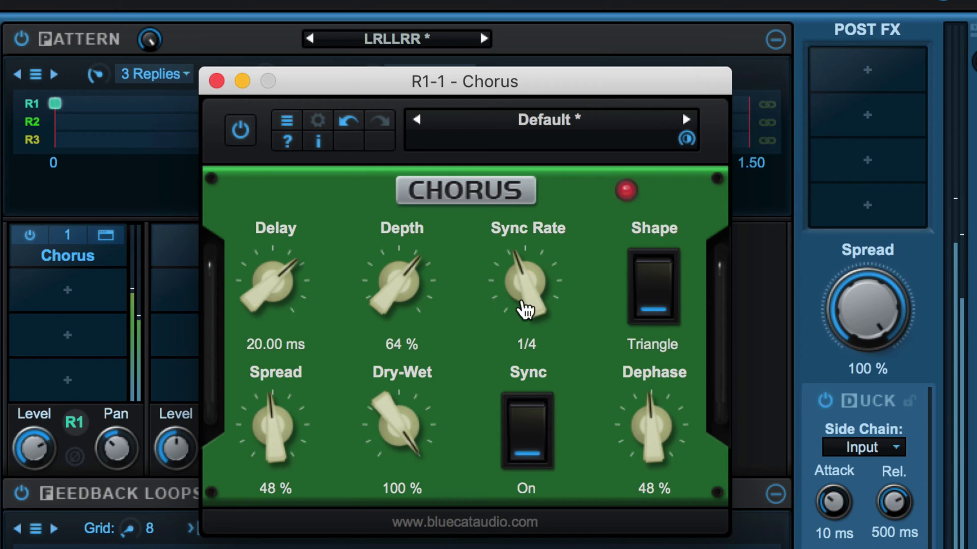
left_click(661, 277)
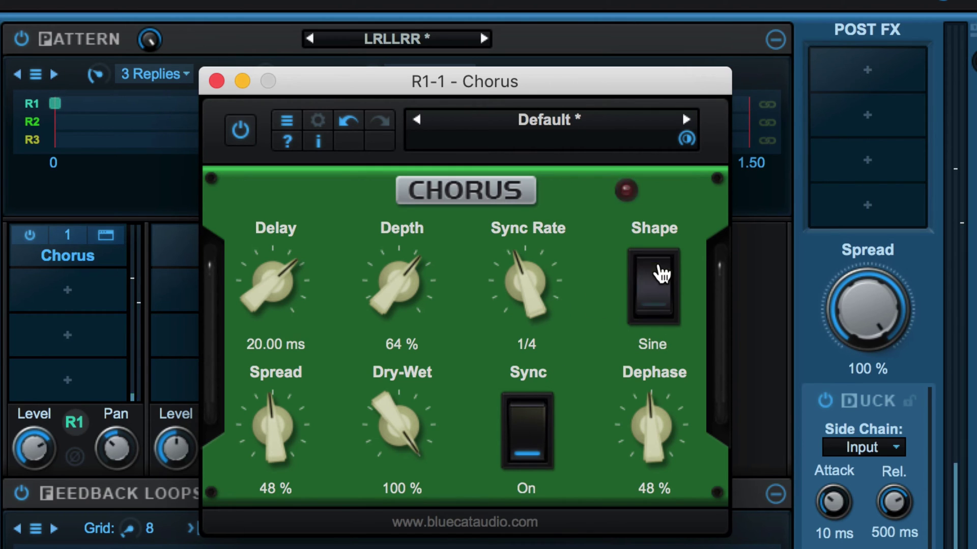
Reduce the Chorus Delay to 7.50 ms, Depth to 22 % and Spread to 38 %, and close its window
left_click_drag(269, 305, 257, 333)
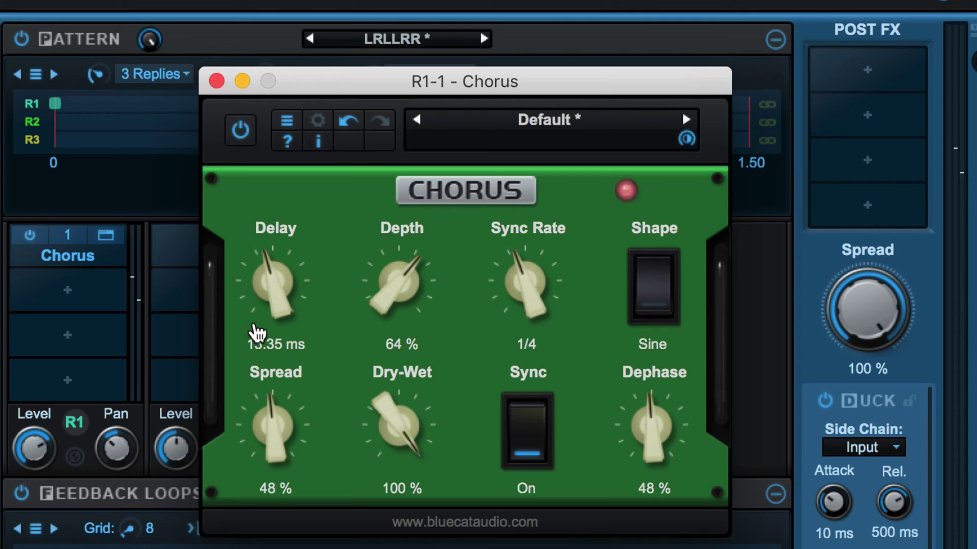
left_click_drag(397, 290, 381, 340)
left_click_drag(266, 421, 276, 426)
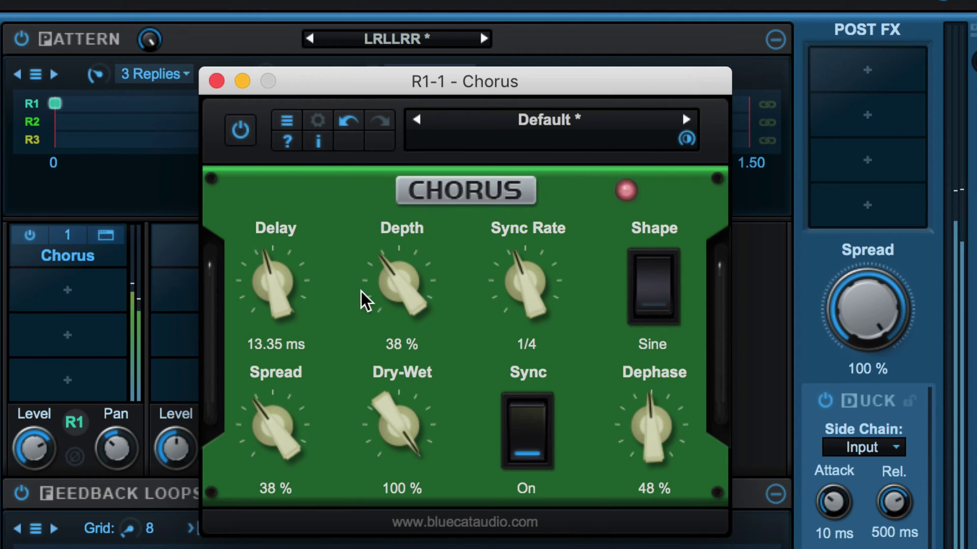
left_click_drag(404, 277, 391, 307)
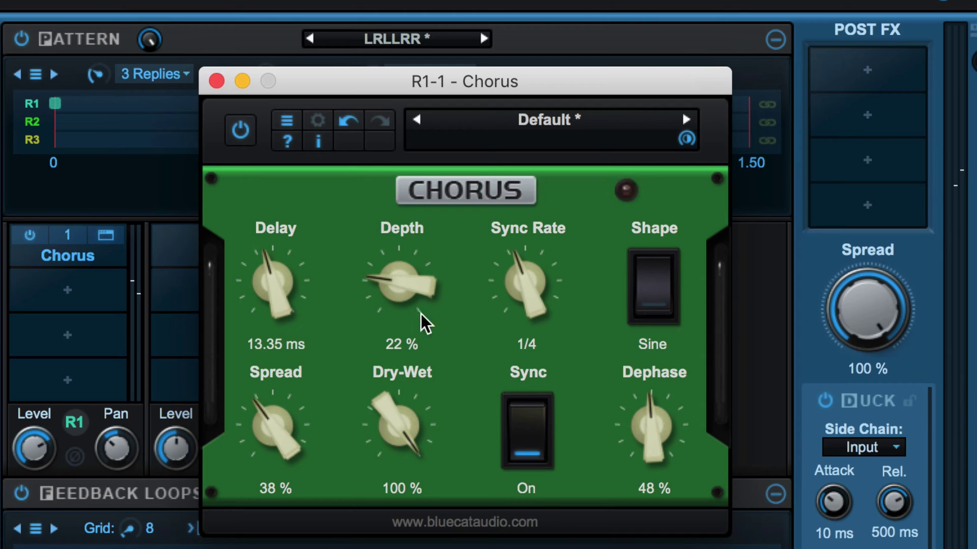
left_click_drag(259, 314, 258, 310)
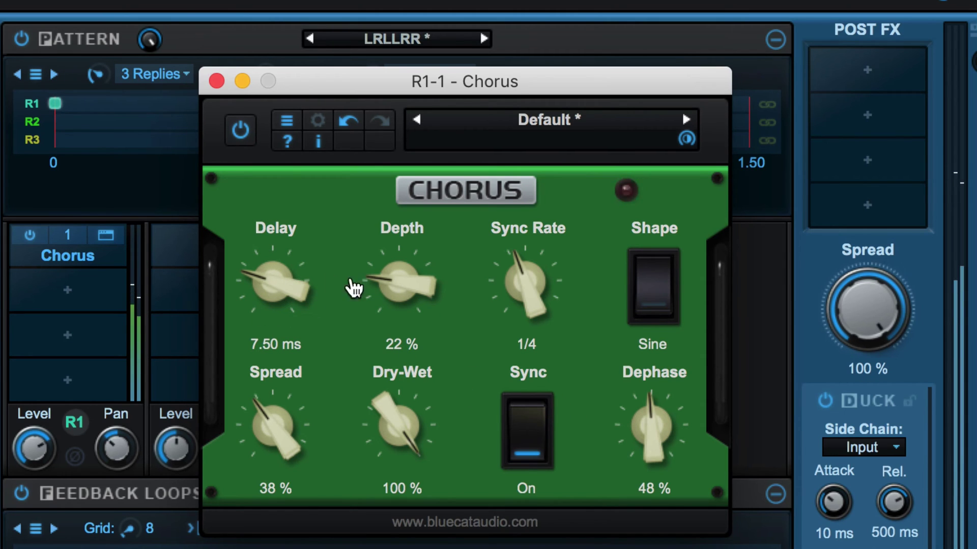
left_click(216, 81)
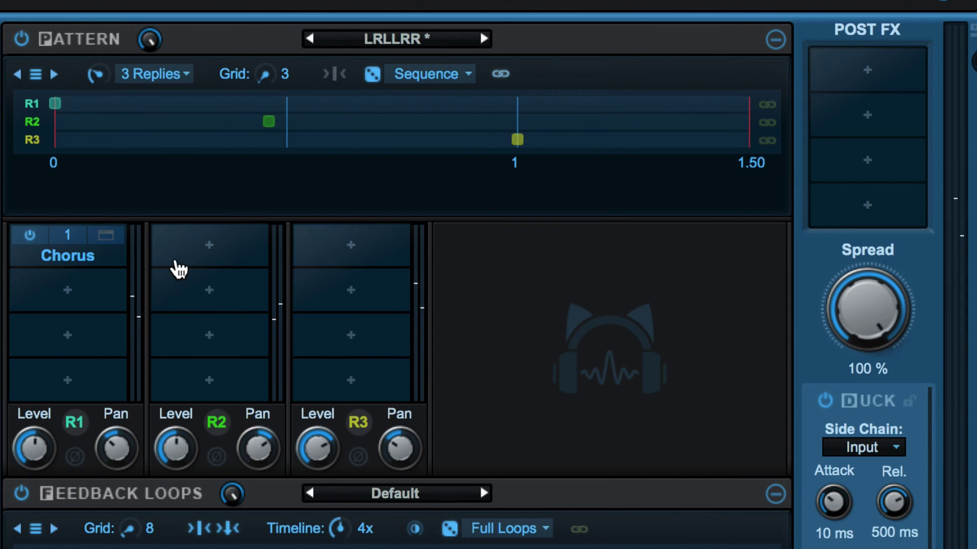
Insert the built-in Filter into the first effect slot of reply R2 and set its type to HP
left_click(213, 240)
mouse_move(309, 241)
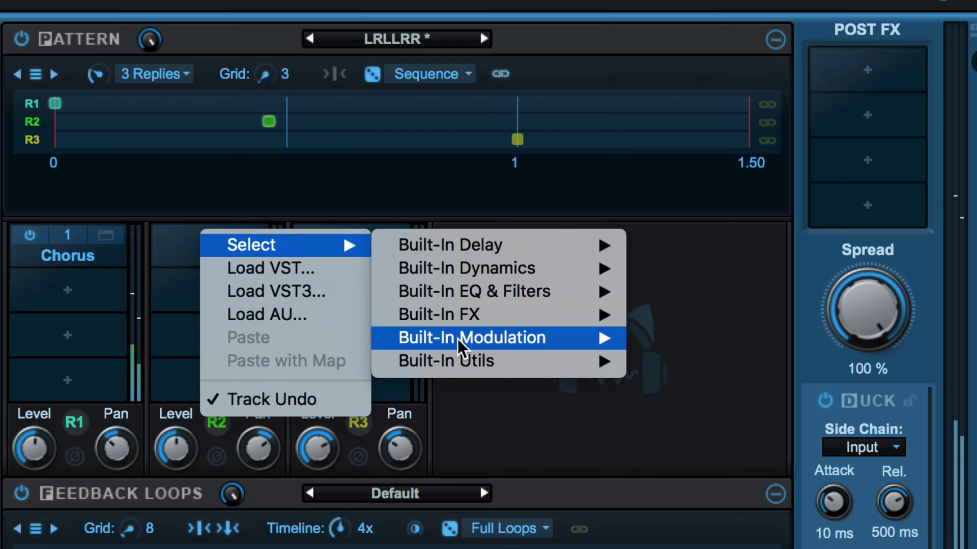
mouse_move(495, 291)
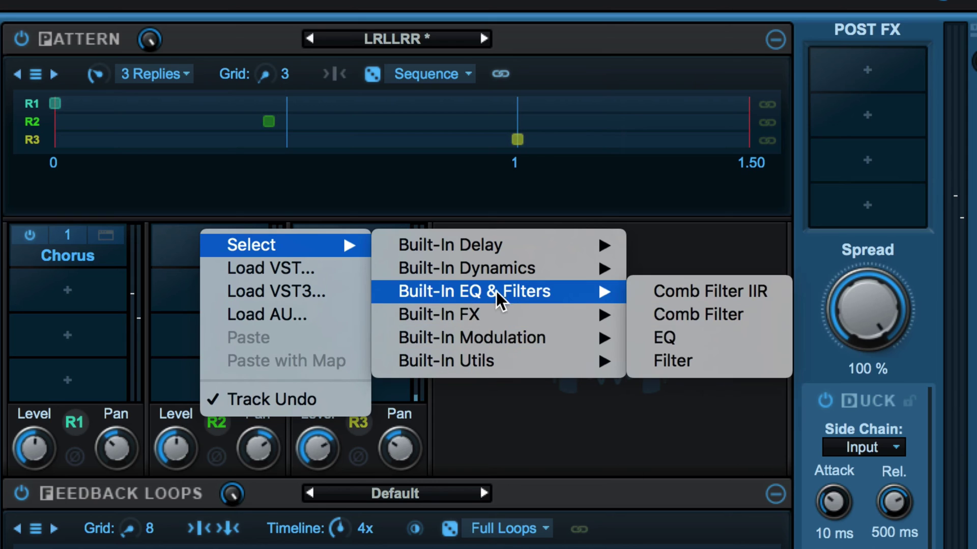
left_click(664, 362)
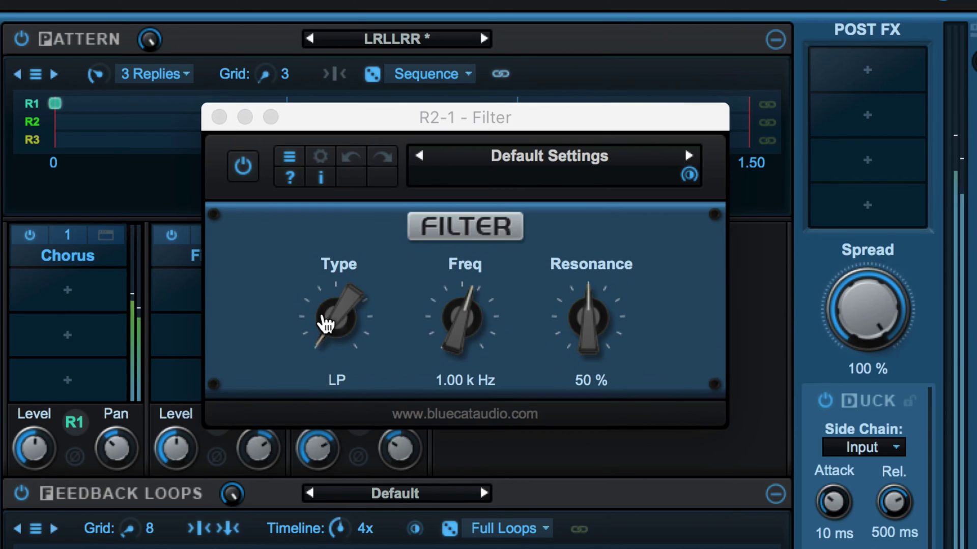
left_click_drag(324, 323, 321, 277)
Raise reply R2's level and set its Filter to a frequency of 687 Hz and a resonance of 82 %
left_click(178, 453)
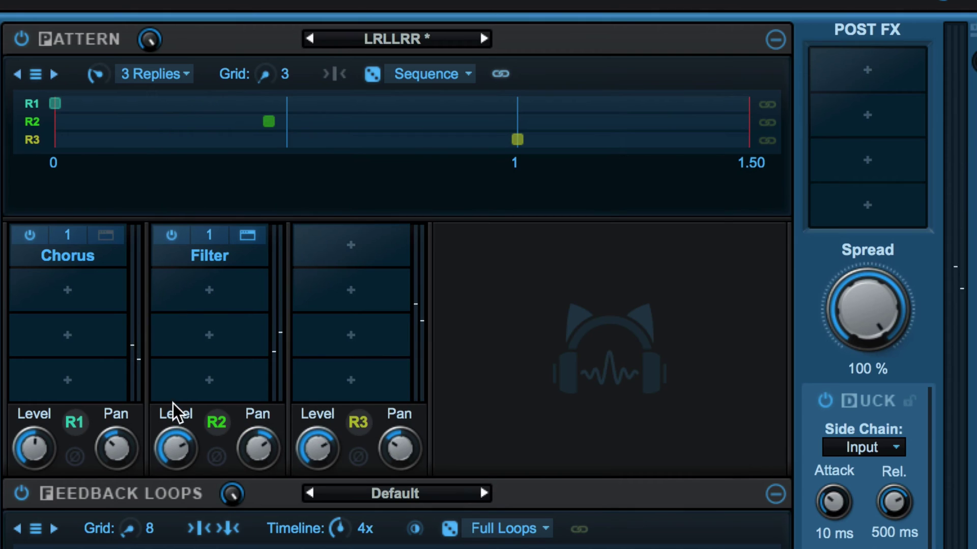
left_click(250, 236)
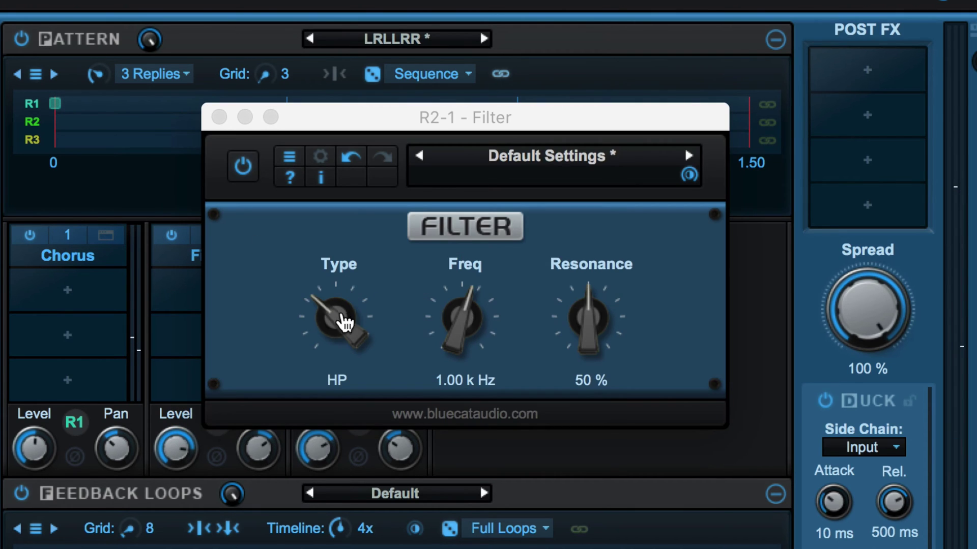
left_click_drag(456, 311, 448, 337)
left_click_drag(595, 349, 549, 285)
left_click_drag(465, 326, 462, 310)
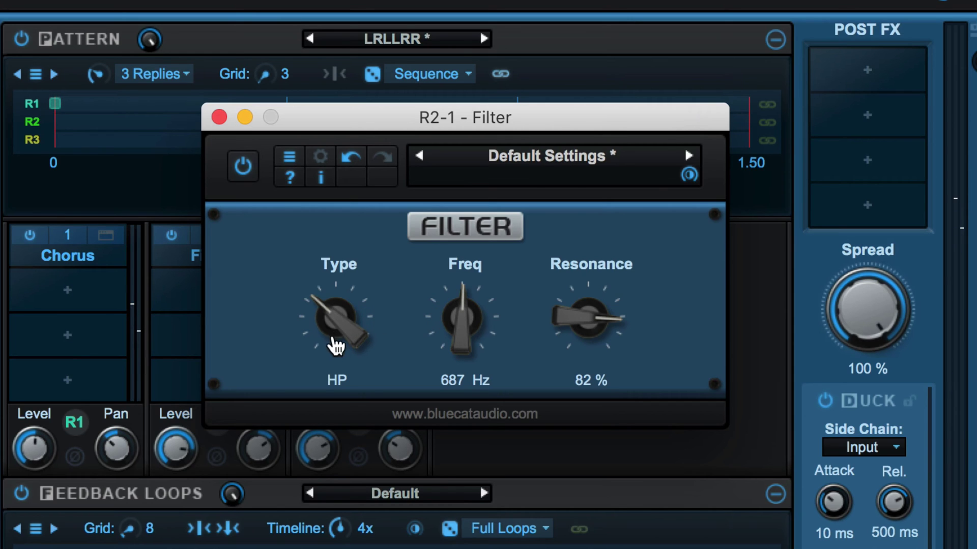
Switch reply R2's Filter to type LP with a frequency of 763 Hz, and close its window
left_click_drag(336, 344, 331, 370)
left_click_drag(464, 328, 462, 315)
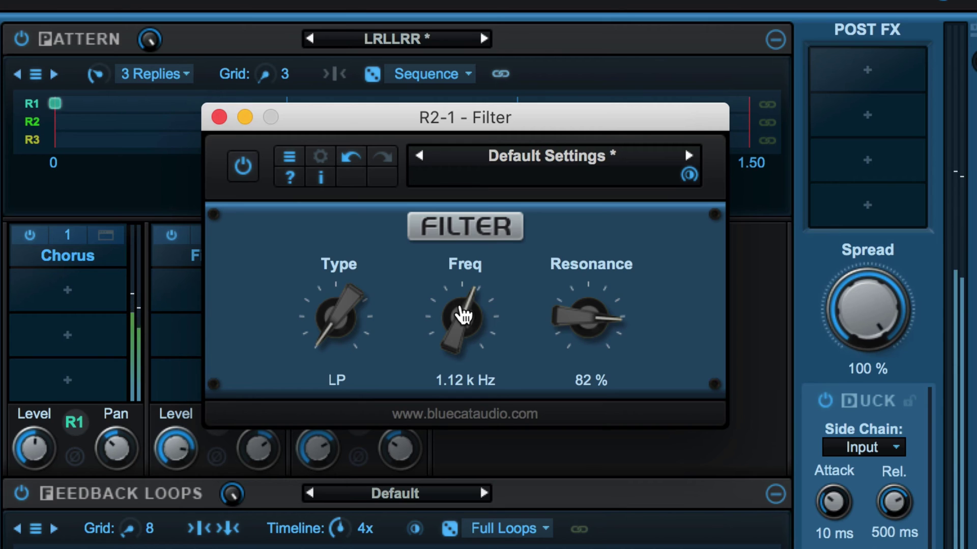
left_click_drag(463, 315, 461, 324)
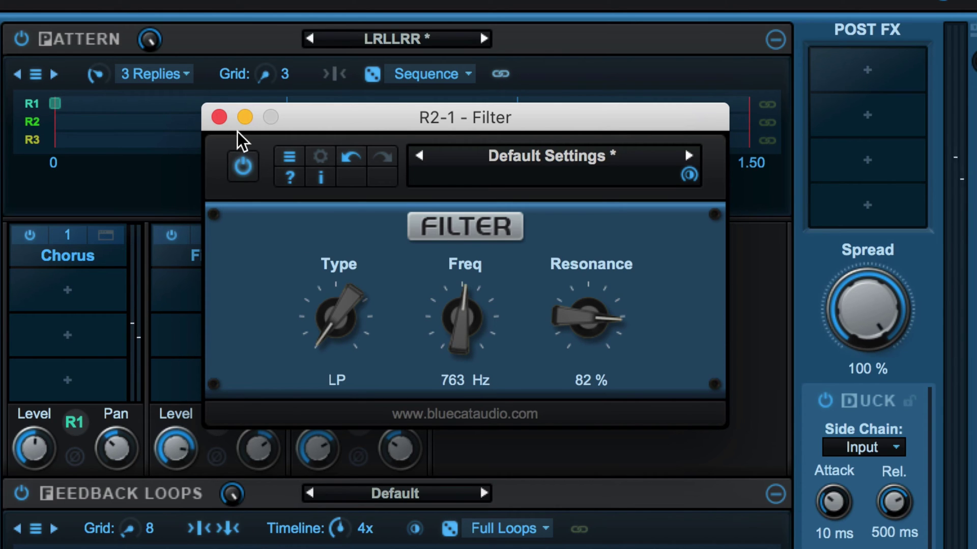
left_click(218, 116)
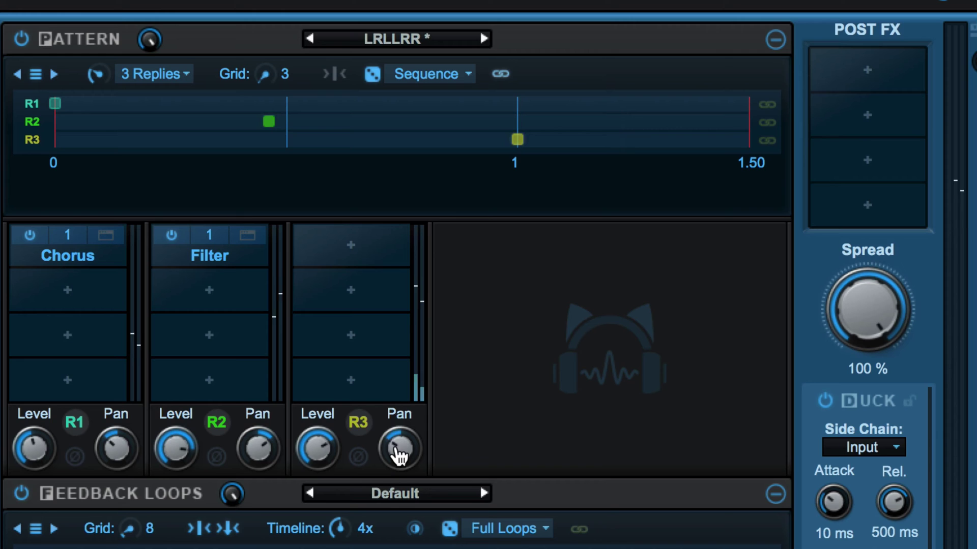
Insert the built-in MultiTap Delay into the first effect slot of reply R3 and set its Repeats to 2
left_click(352, 243)
mouse_move(509, 246)
mouse_move(657, 249)
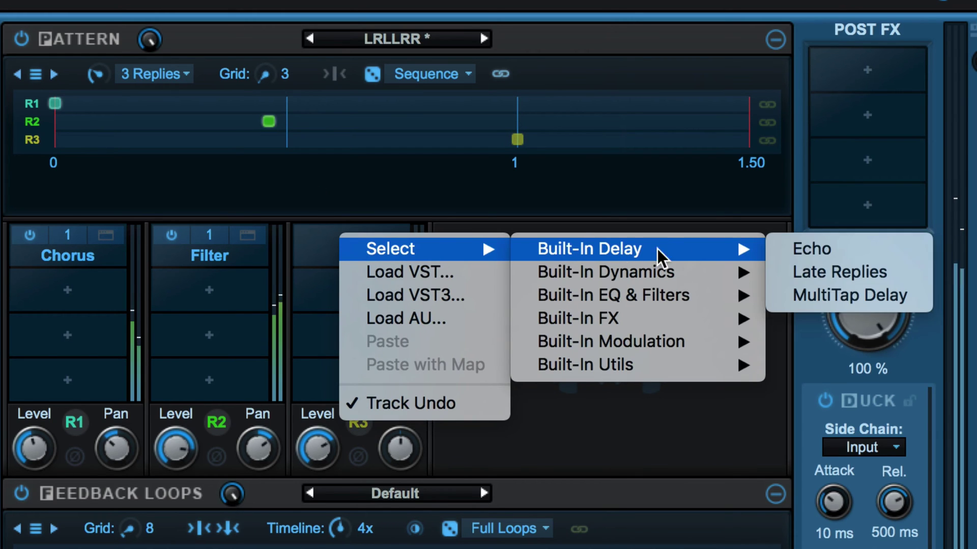
left_click(828, 294)
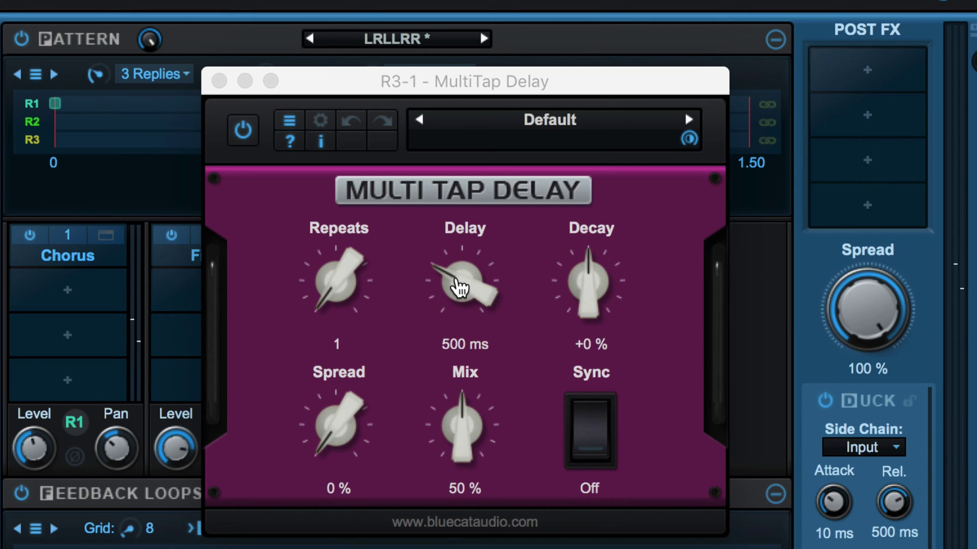
left_click_drag(327, 276, 327, 253)
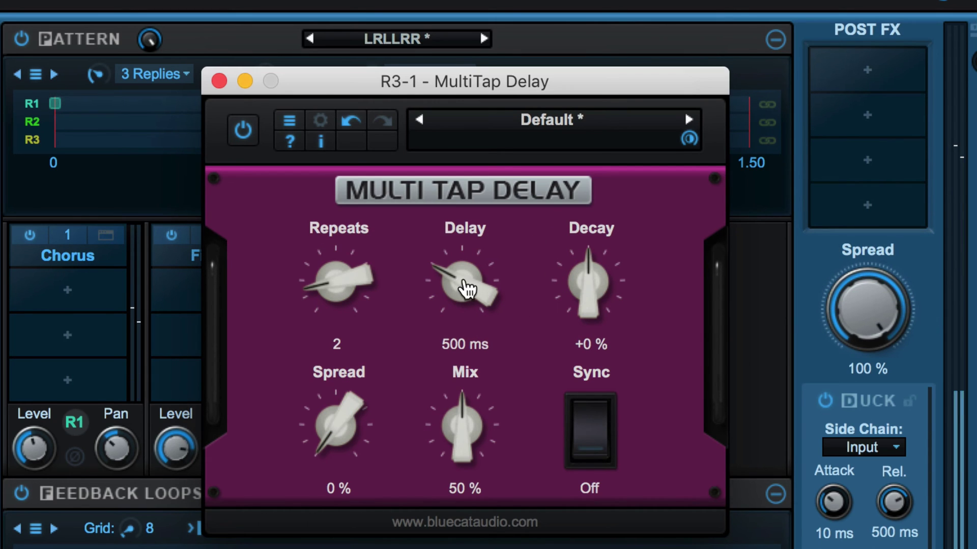
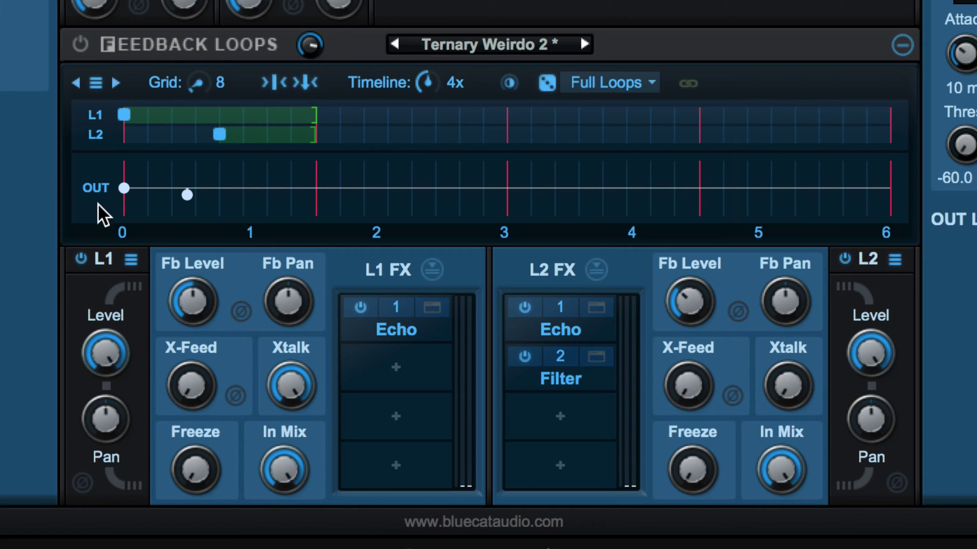
Shorten feedback loop L1 by one grid step at its end and turn on the Feedback Loops module
mouse_move(129, 126)
left_mouse_down()
mouse_move(164, 124)
mouse_move(134, 127)
left_mouse_up()
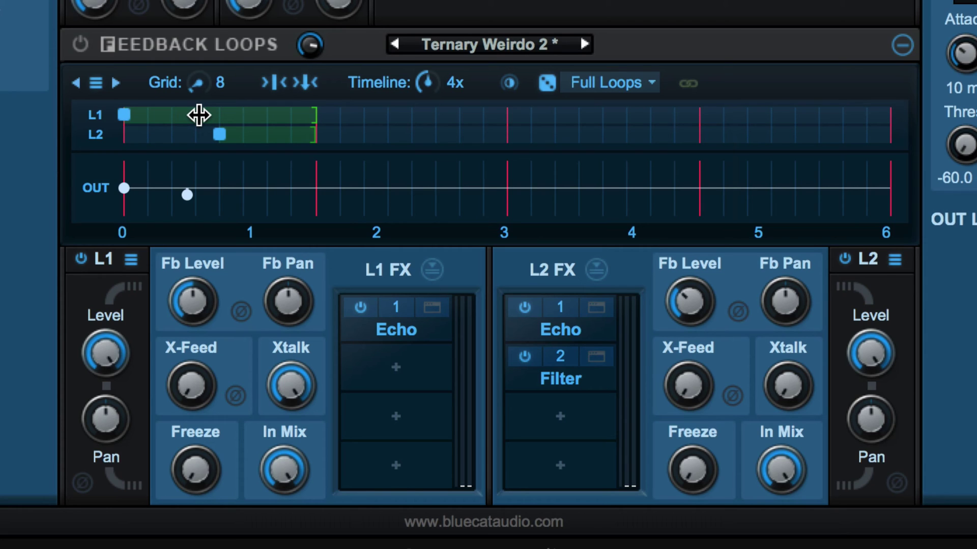
mouse_move(312, 120)
left_mouse_down()
mouse_move(234, 121)
mouse_move(304, 120)
left_mouse_up()
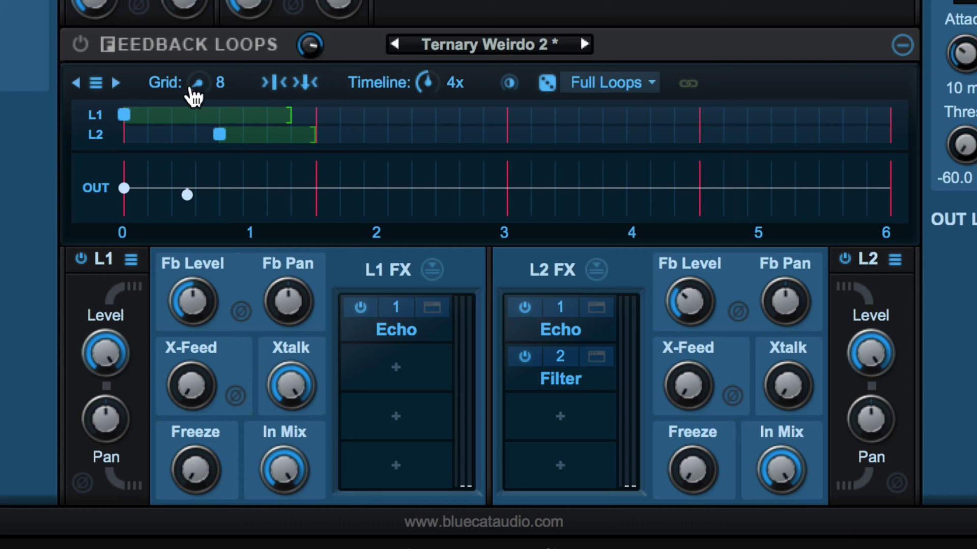
left_click(82, 45)
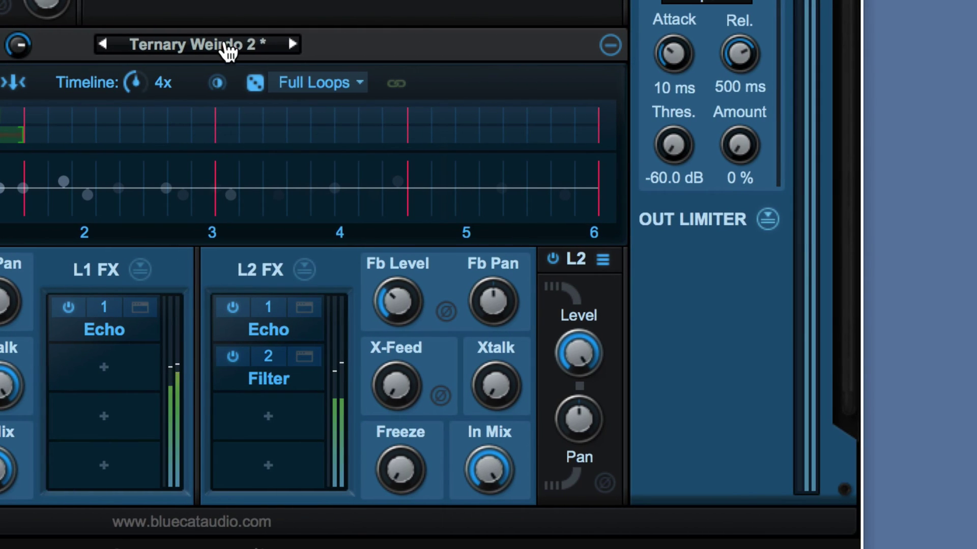
Load the factory Effects preset Fuzzy Flange into the Feedback Loops module
left_click(282, 45)
mouse_move(570, 45)
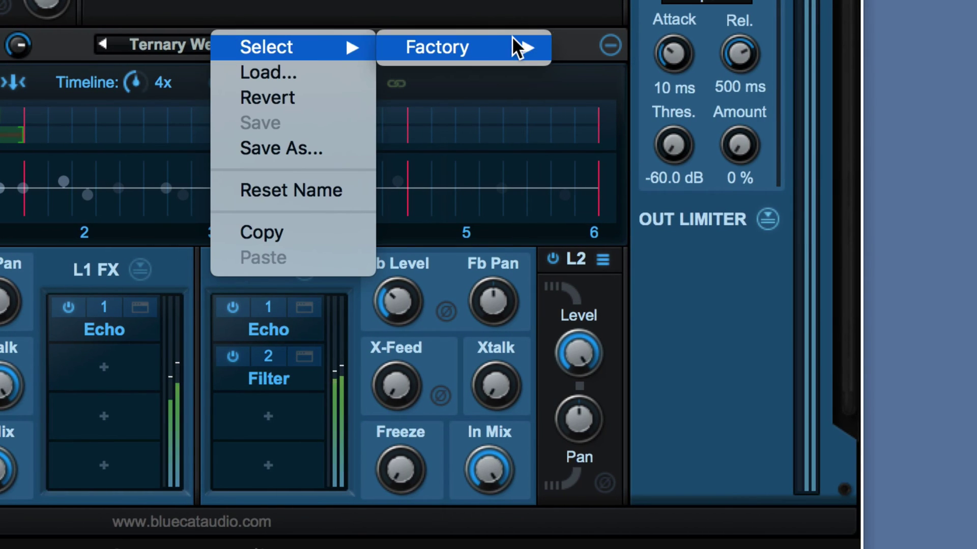
mouse_move(618, 73)
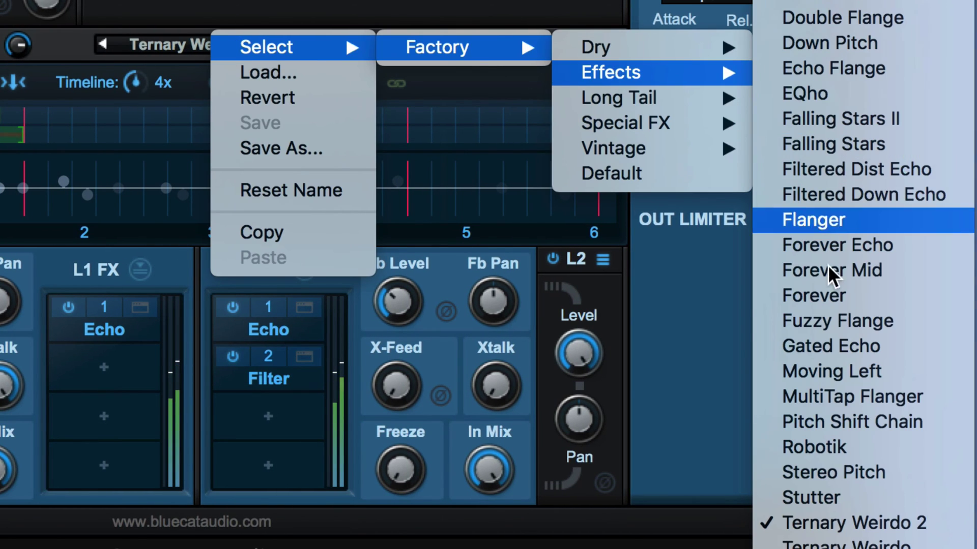
left_click(840, 325)
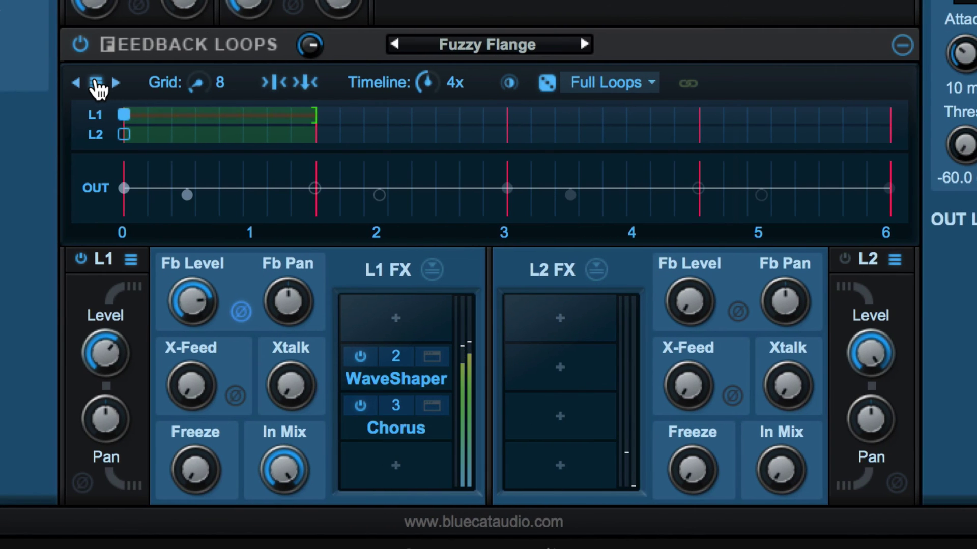
Apply the factory Opposite Phase sequence to the feedback loops and set their timeline to 2x
left_click(95, 82)
mouse_move(234, 81)
mouse_move(375, 82)
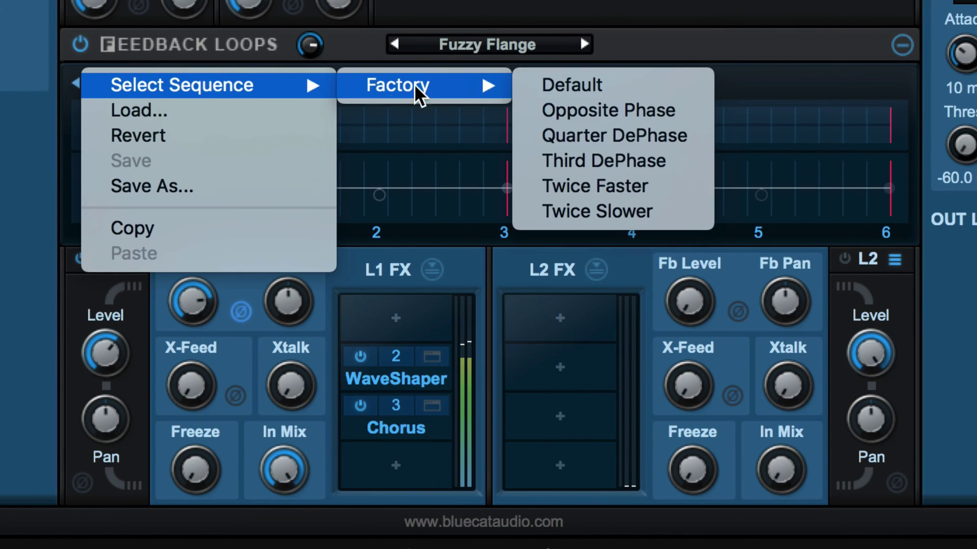
left_click(595, 109)
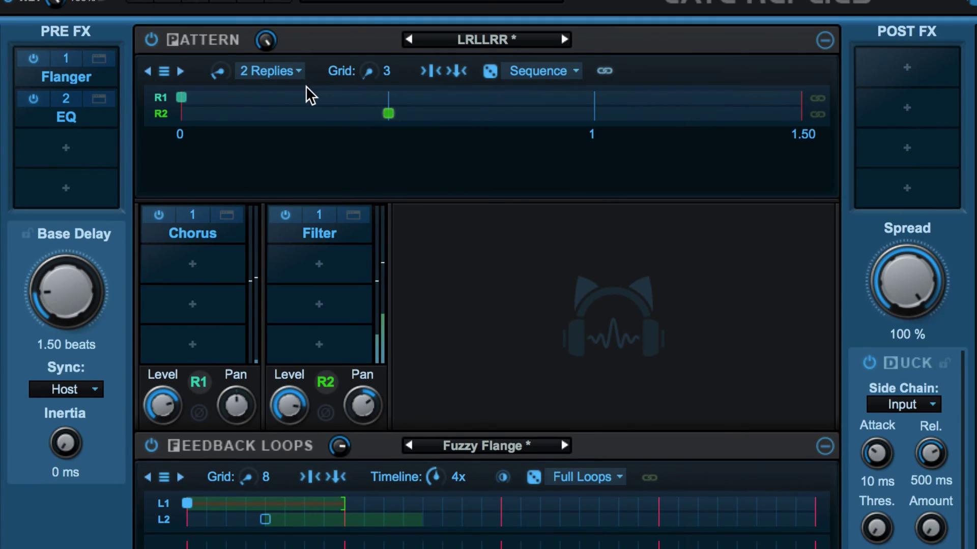
left_click(318, 478)
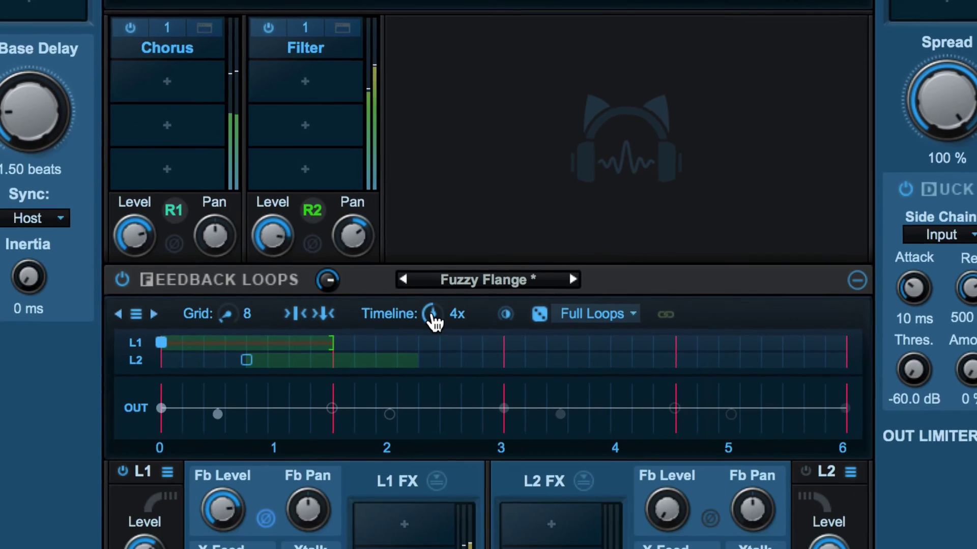
scroll(432, 320, "down", 1)
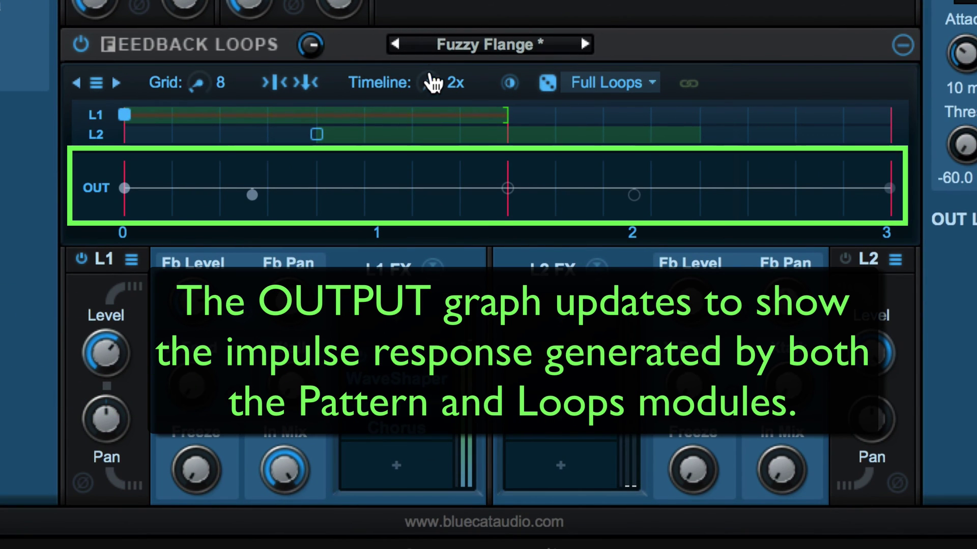
Randomize the feedback loops twice with the Full Loops option, covering both their sequence and their levels
left_click_drag(432, 81, 429, 45)
left_click_drag(429, 83, 404, 136)
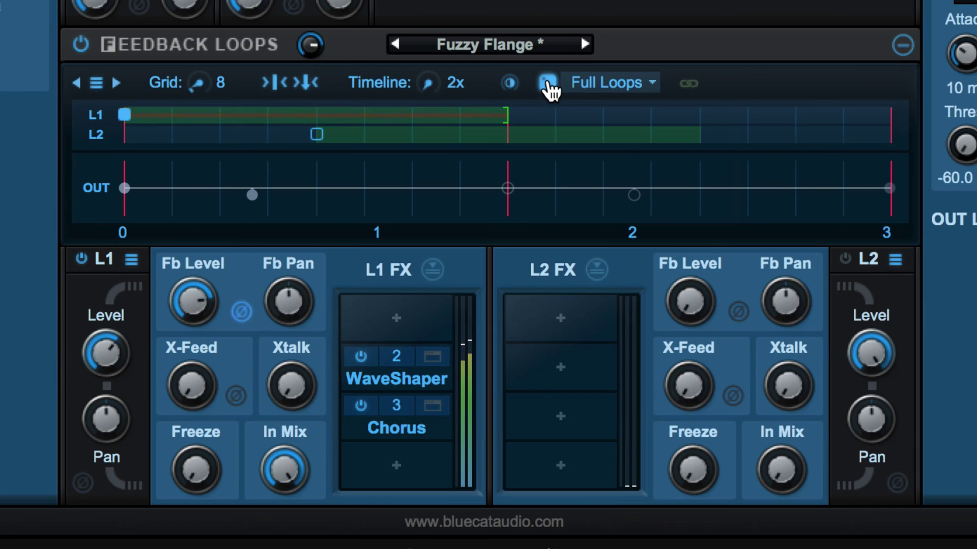
left_click(548, 83)
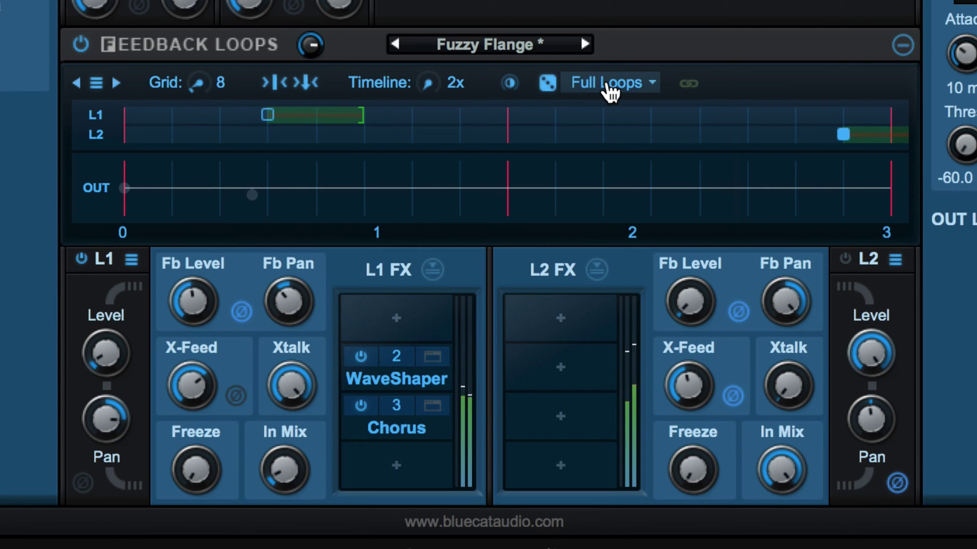
left_click(548, 84)
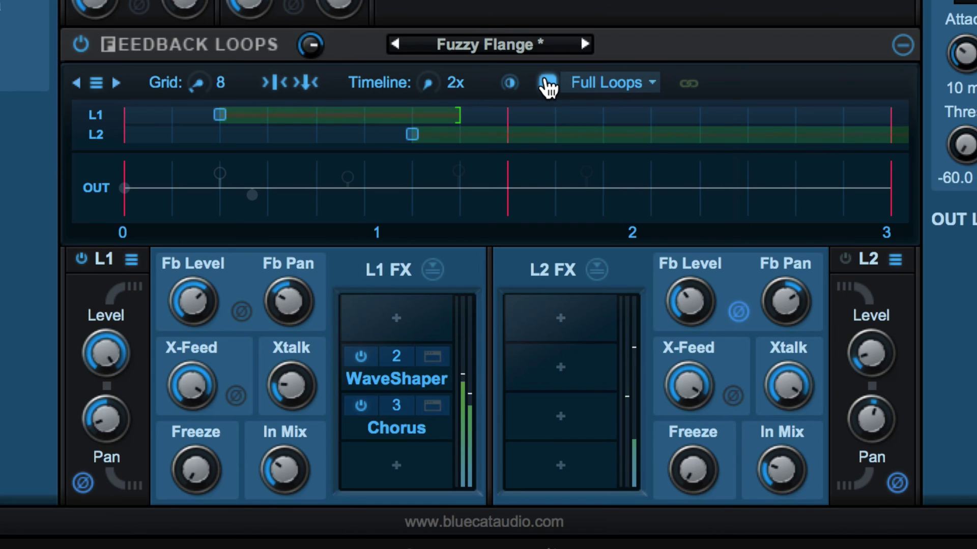
Restrict randomization of the feedback loops to Sequence and randomize them once
left_click(609, 83)
left_click(629, 107)
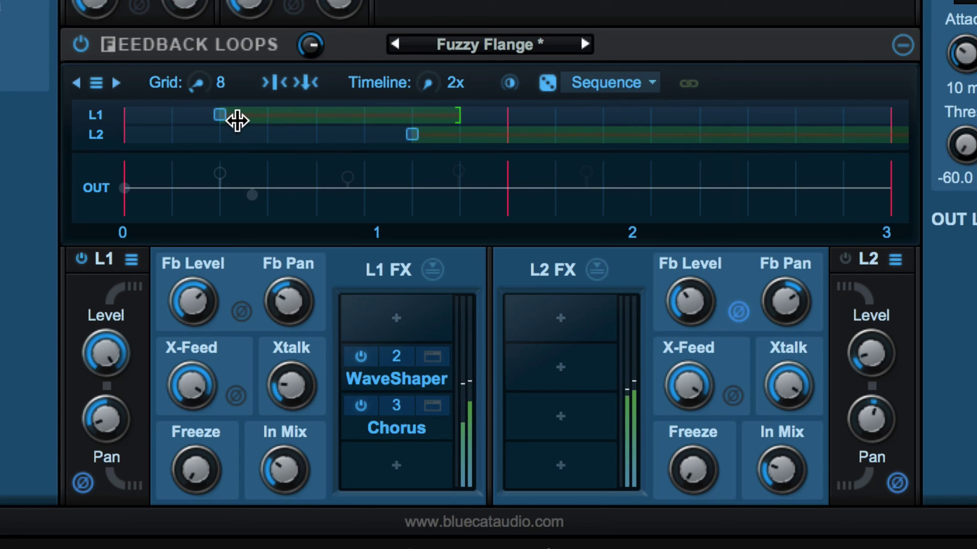
left_click(548, 84)
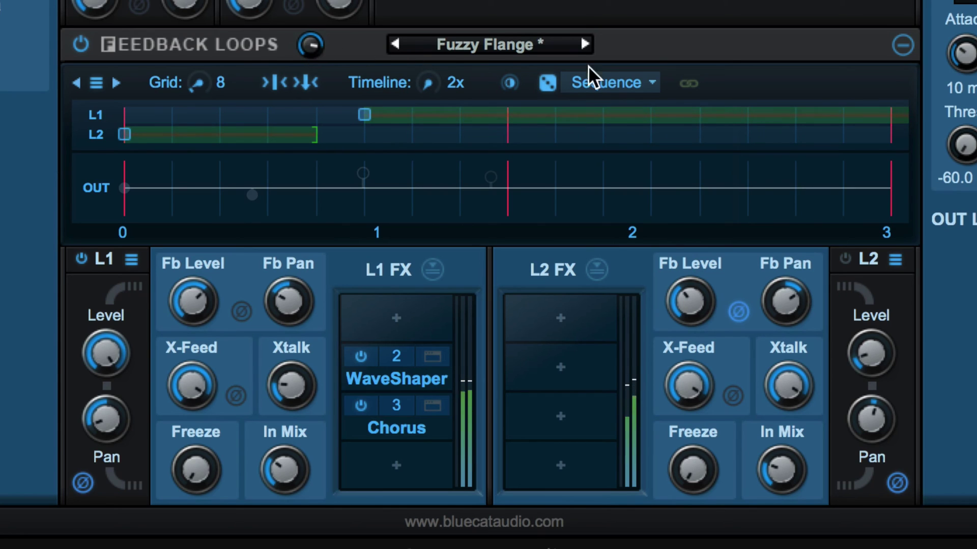
Restrict randomization of the feedback loops to Levels and randomize them twice
left_click(595, 82)
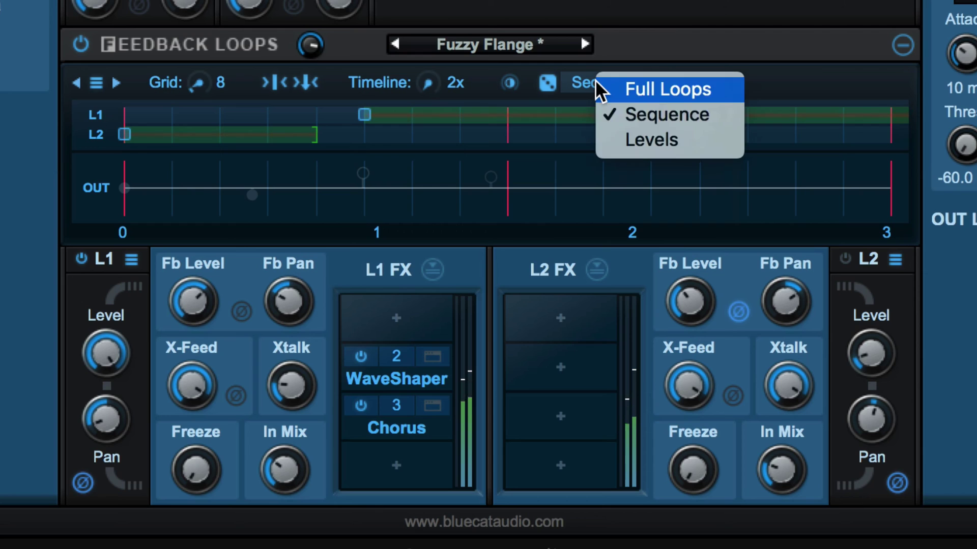
left_click(639, 145)
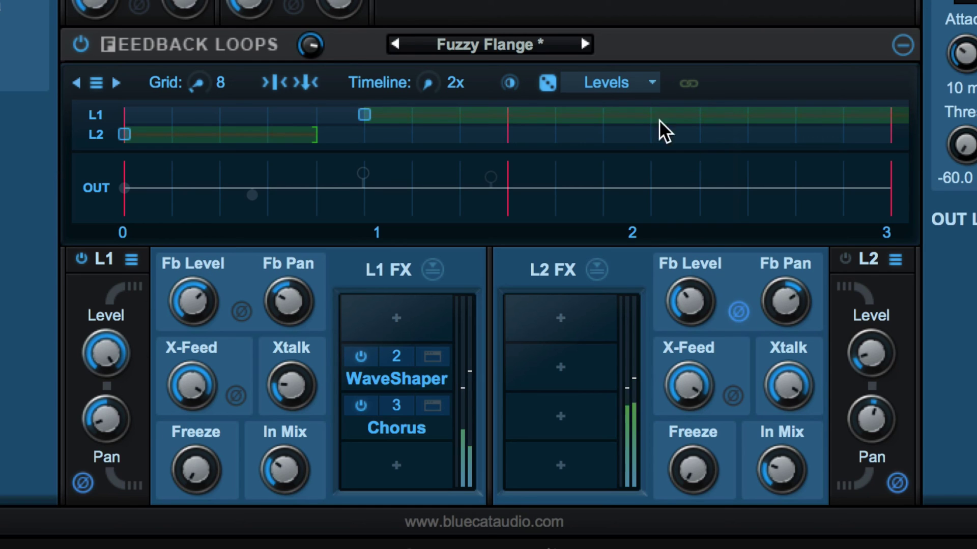
left_click(544, 84)
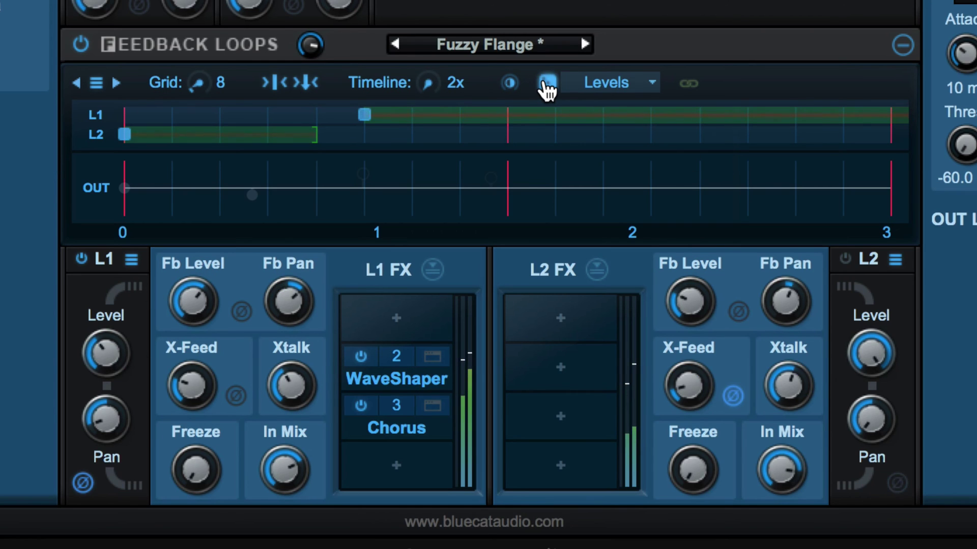
left_click(545, 84)
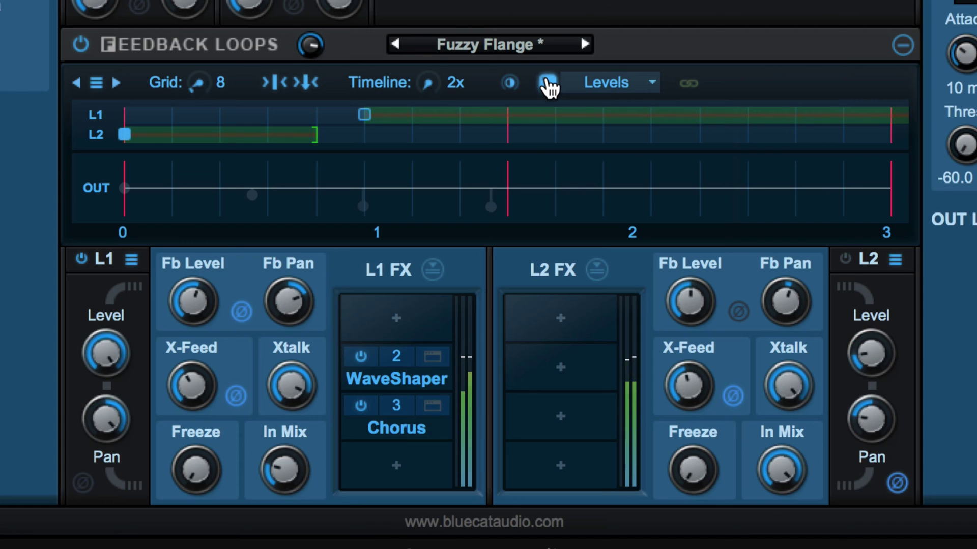
Load the factory Default preset into the Feedback Loops module
left_click(504, 49)
mouse_move(646, 45)
mouse_move(763, 48)
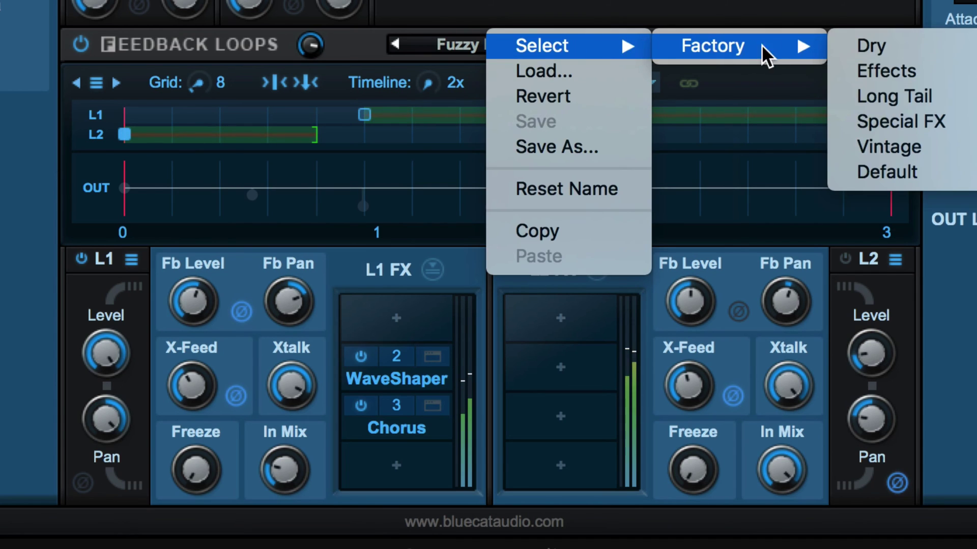
left_click(883, 171)
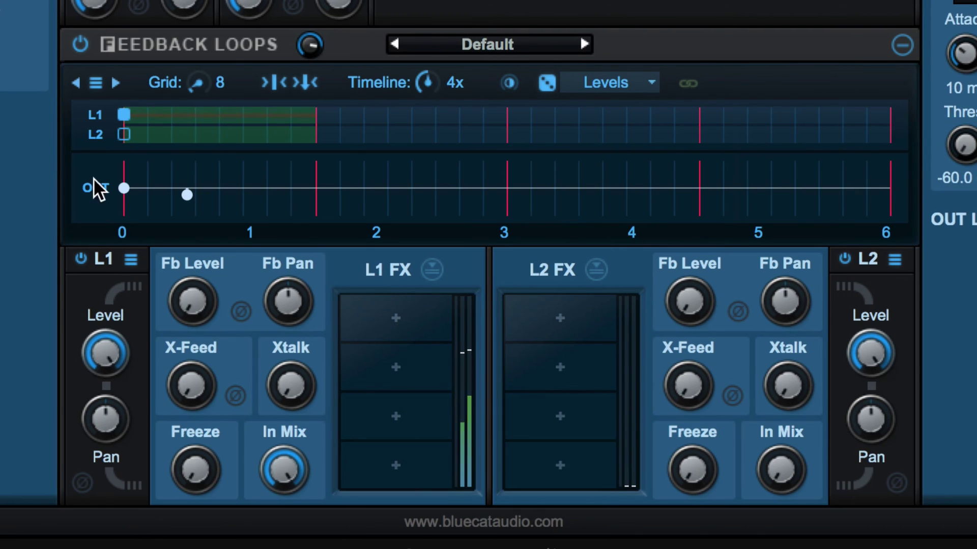
left_click(127, 261)
mouse_move(200, 260)
mouse_move(427, 267)
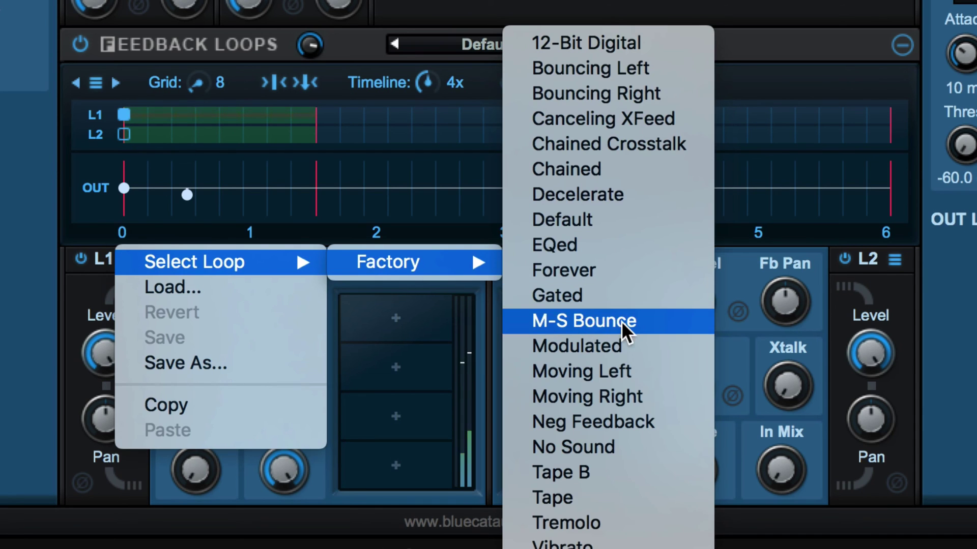
left_click(849, 241)
left_click(895, 260)
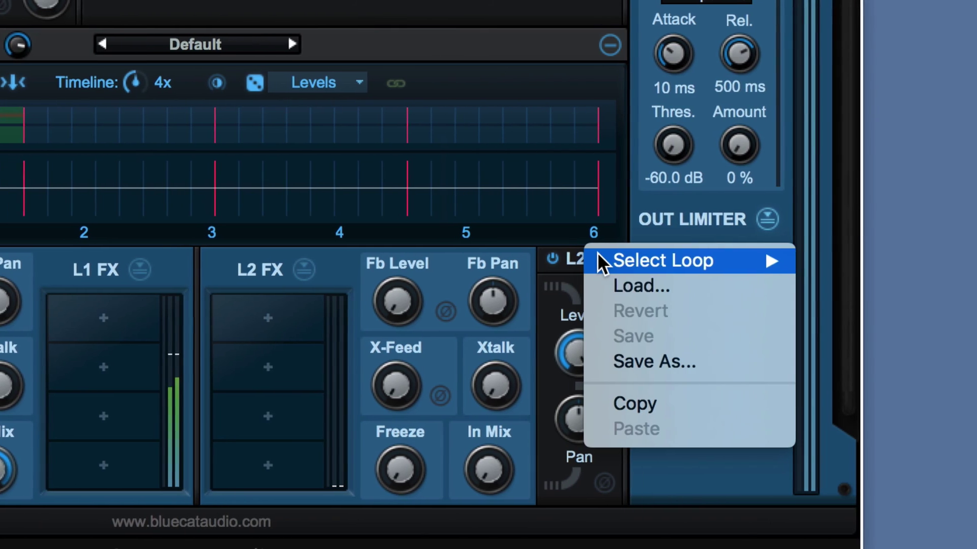
mouse_move(940, 264)
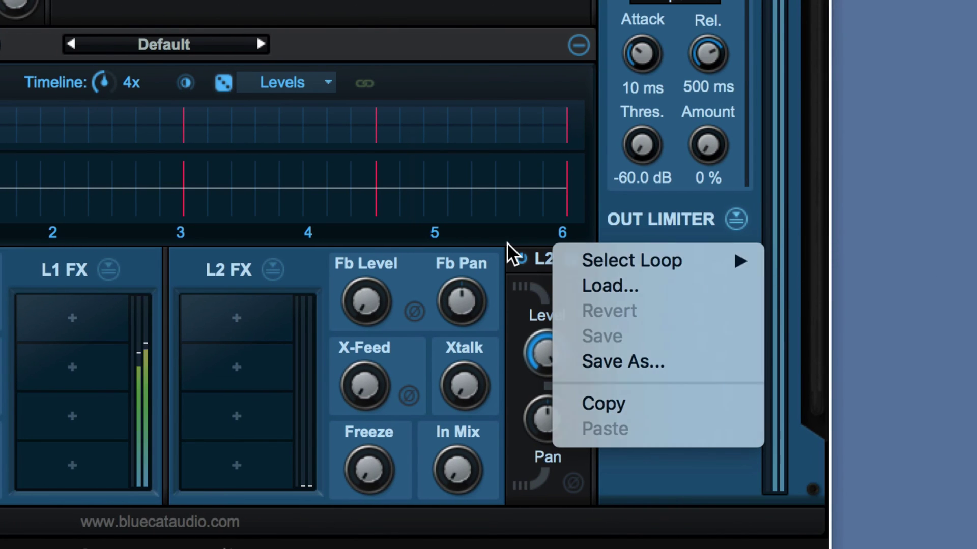
left_click(507, 242)
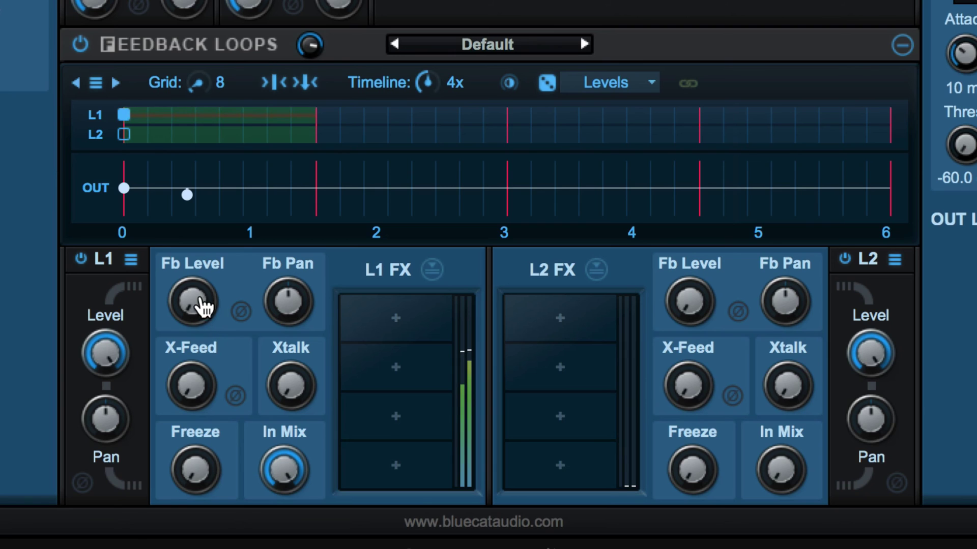
Raise the Fb Level of loop L1 to a moderate amount and shift loop L2 four grid steps forward on the timeline
left_click_drag(197, 305, 184, 233)
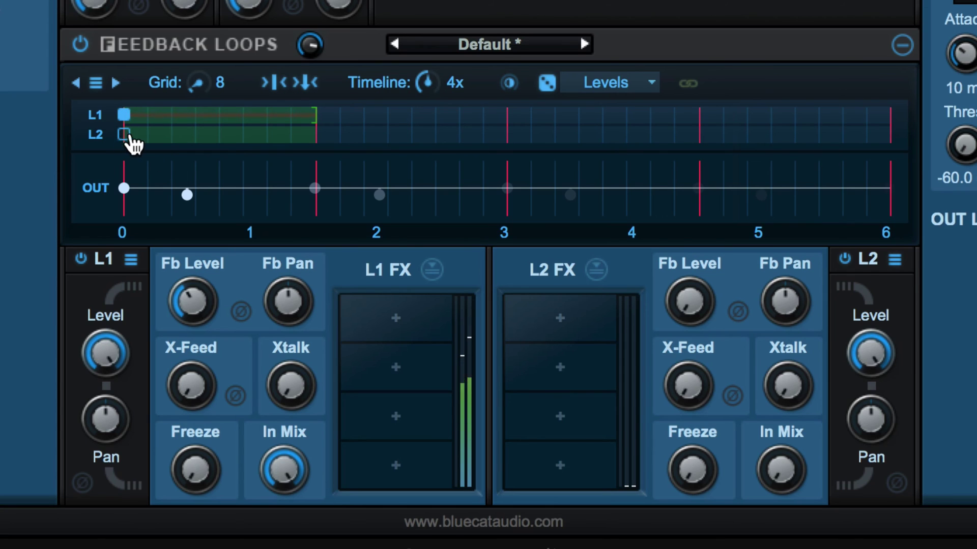
left_click_drag(127, 136, 224, 138)
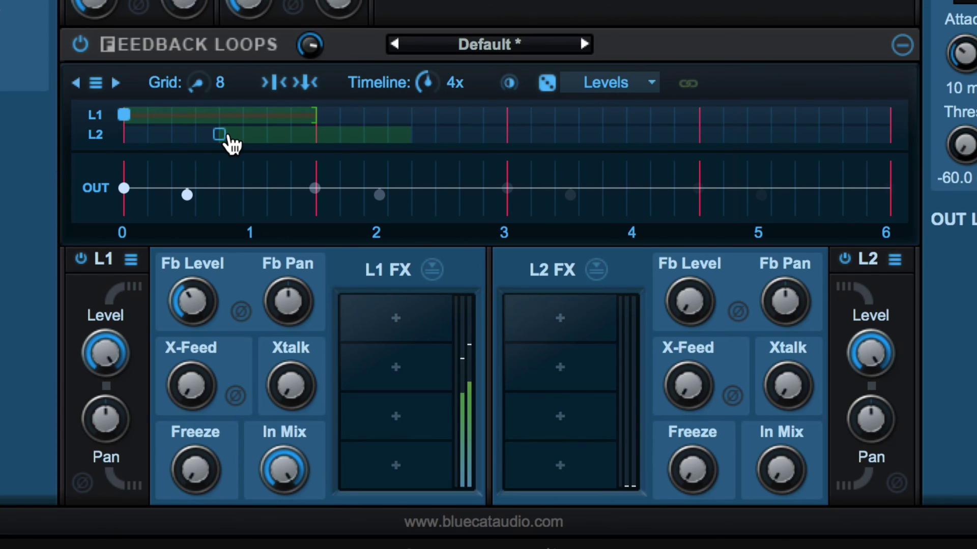
Shape loop L1's feedback with inverted feedback phase, a moderate X-Feed amount and Fb Pan fully left
mouse_move(192, 294)
left_mouse_down()
mouse_move(185, 302)
mouse_move(185, 290)
left_mouse_up()
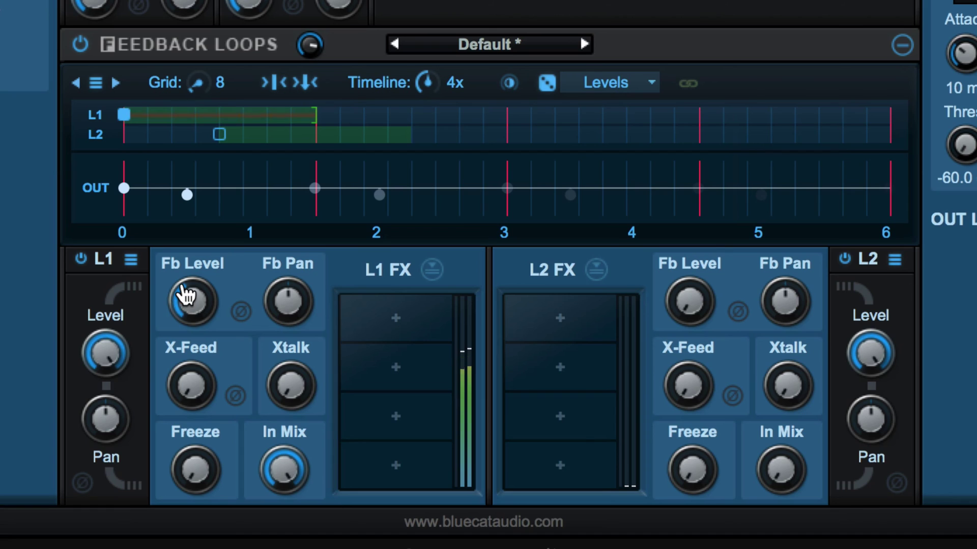
left_click(242, 316)
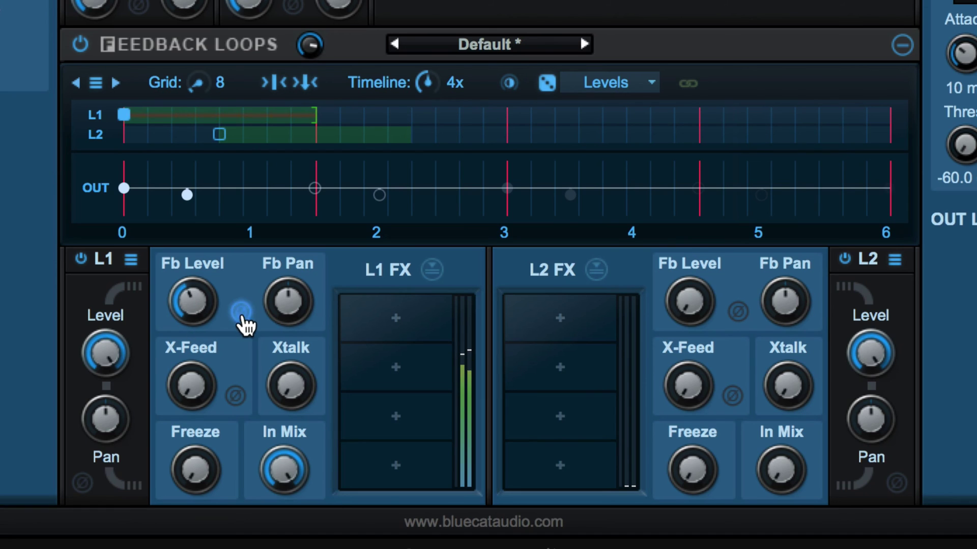
left_click_drag(189, 391, 183, 297)
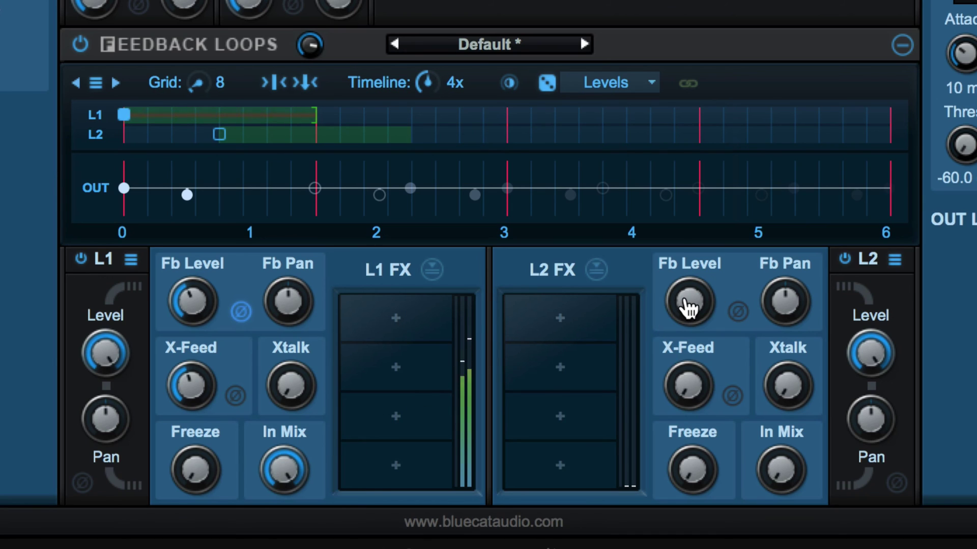
left_click_drag(283, 299, 246, 420)
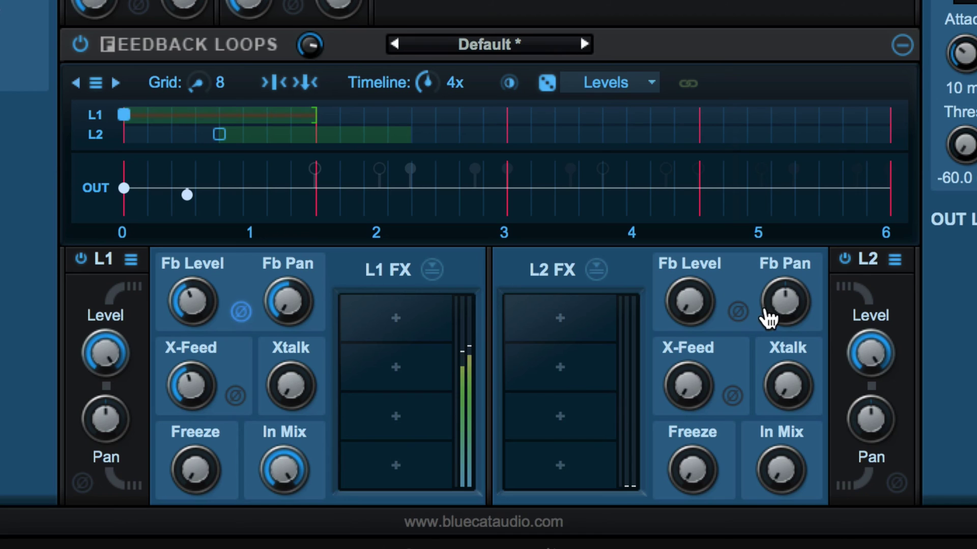
Raise loop L2's Fb Level and X-Feed to roughly halfway and set its Fb Pan fully right
left_click_drag(689, 310, 683, 209)
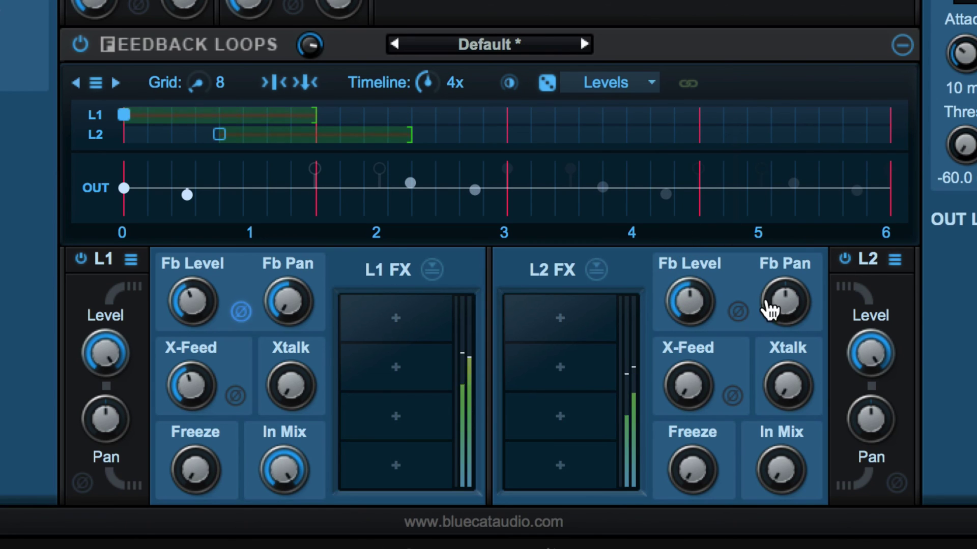
left_click_drag(768, 307, 782, 182)
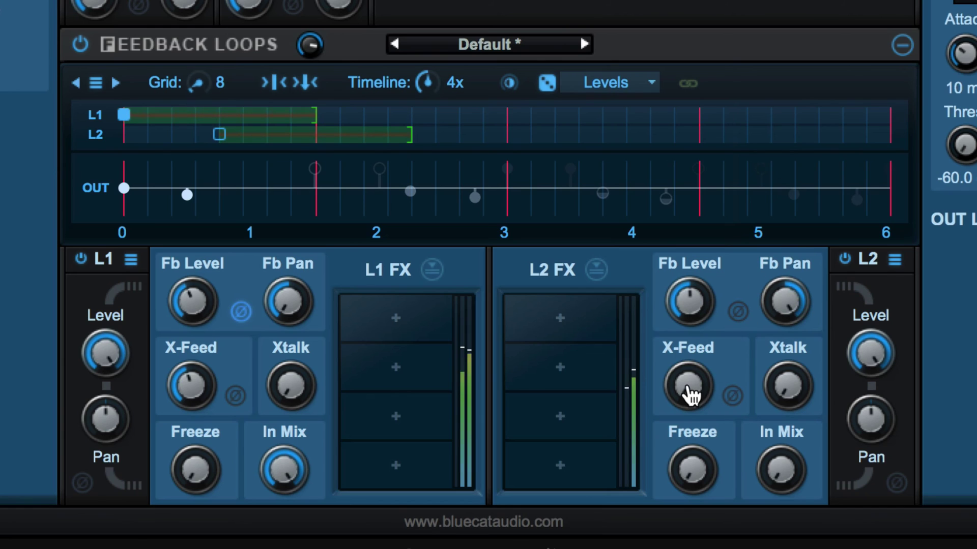
left_click_drag(689, 392, 678, 302)
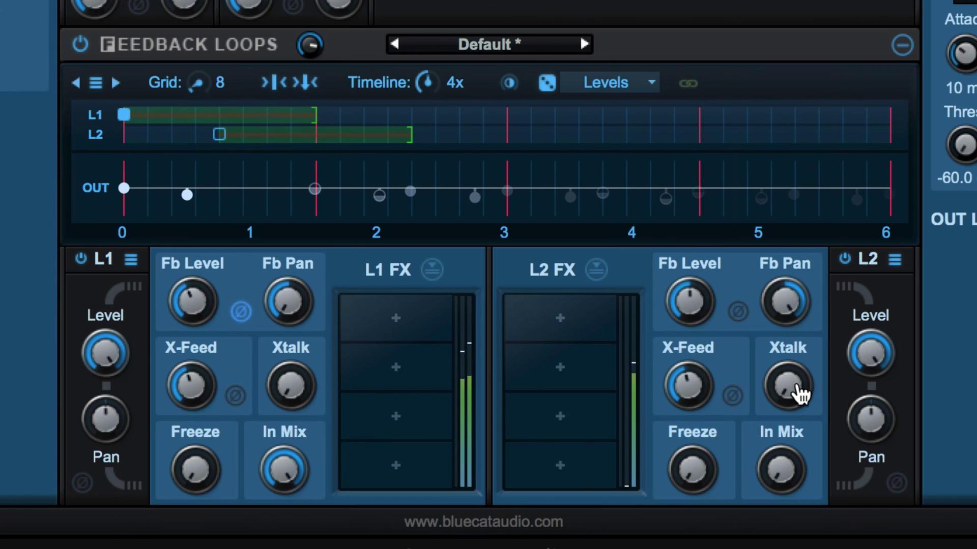
Set Xtalk to maximum on both feedback loops and invert the phase of loop L2's X-Feed
left_click_drag(798, 392, 798, 160)
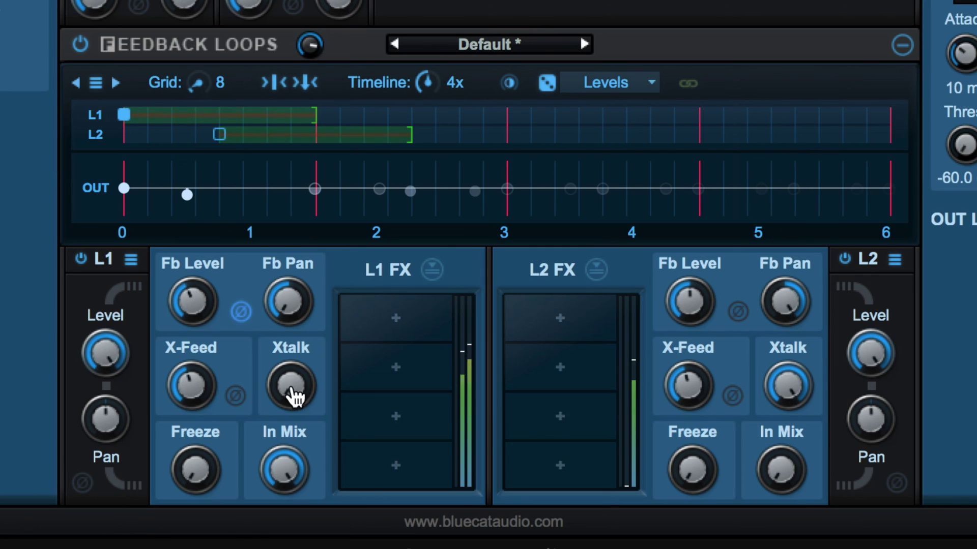
left_click_drag(294, 396, 301, 181)
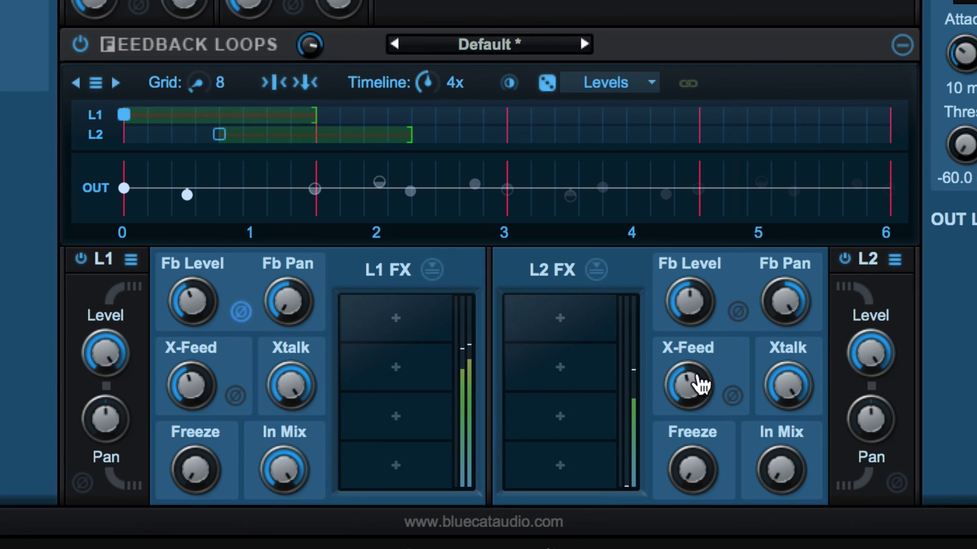
left_click(733, 397)
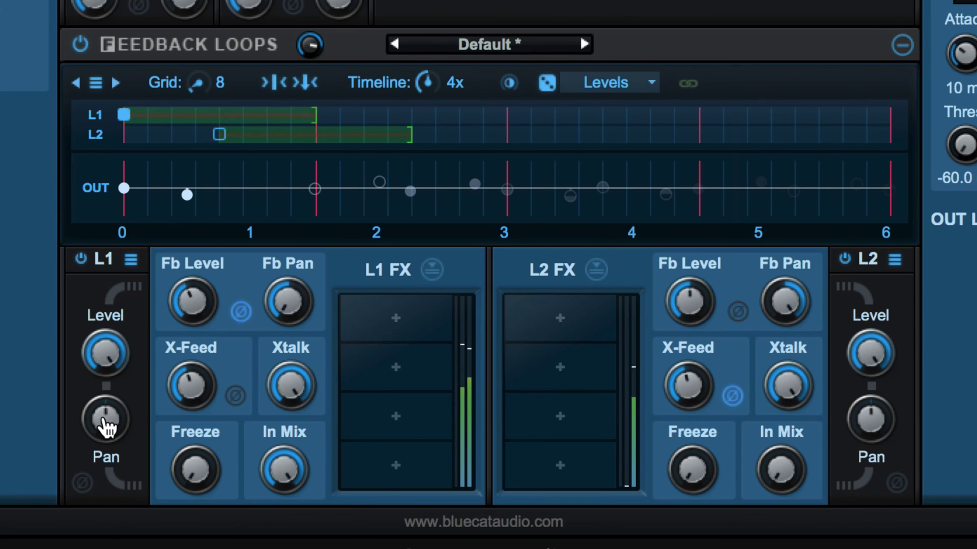
Pan the output of loop L1 fully left and L2 fully right, and lower both loops' output levels slightly
left_click_drag(102, 417, 80, 508)
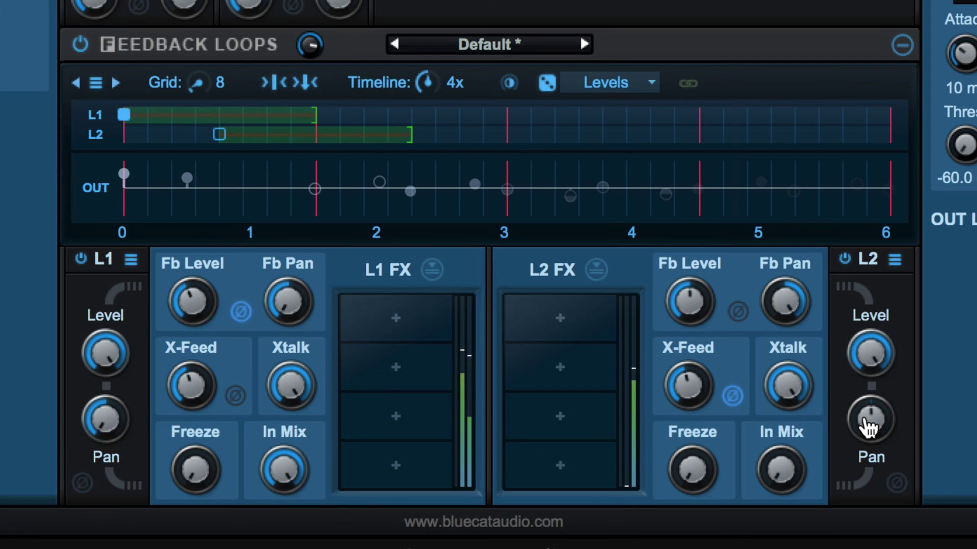
left_click_drag(869, 425, 869, 327)
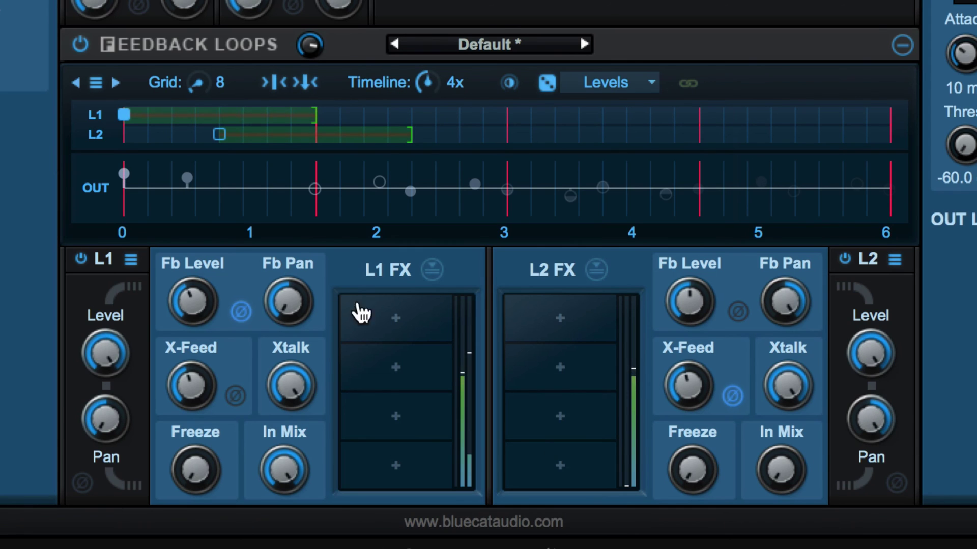
left_click_drag(117, 335, 83, 407)
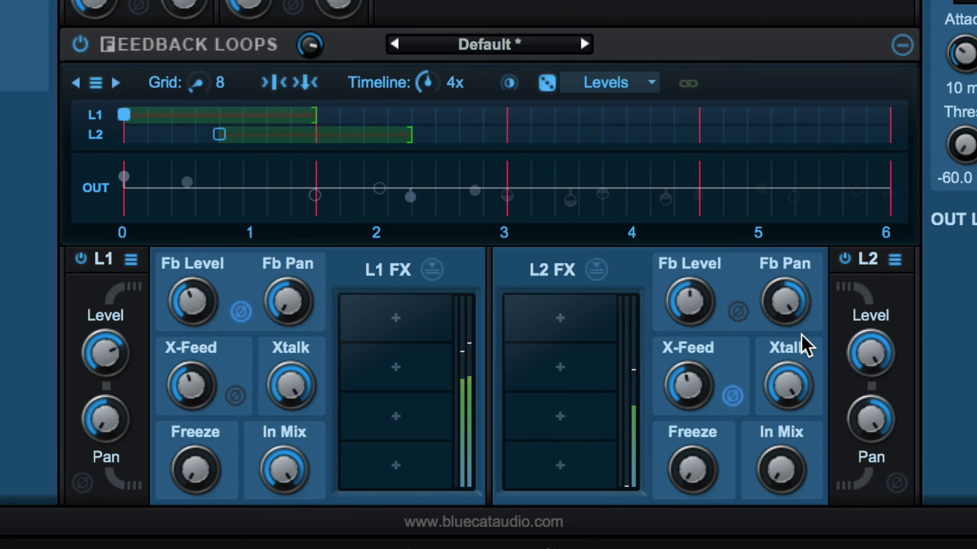
left_click_drag(853, 349, 852, 405)
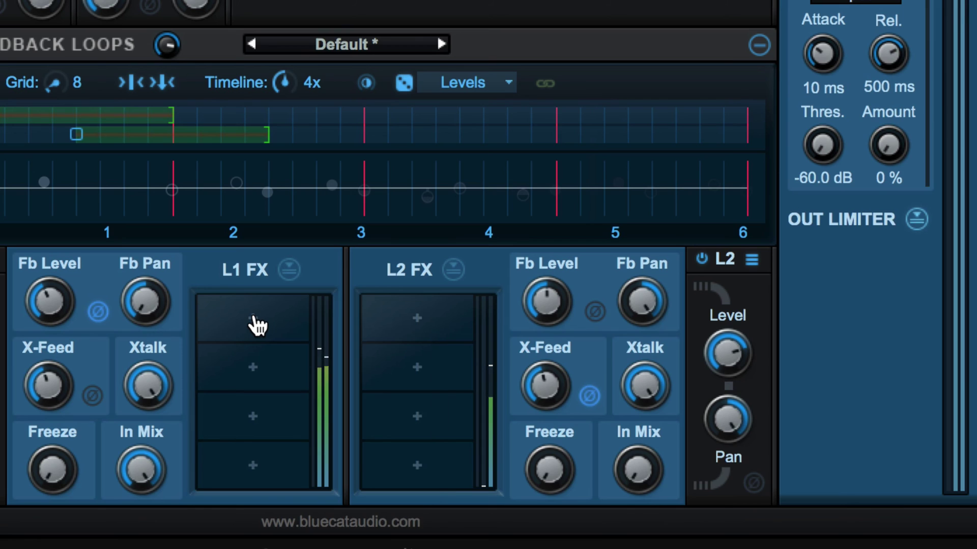
Insert the built-in Compressor into the first effect slot of loop L1 with a -39.0 dB threshold and 1.90:1 ratio
left_click(253, 322)
mouse_move(313, 319)
mouse_move(532, 342)
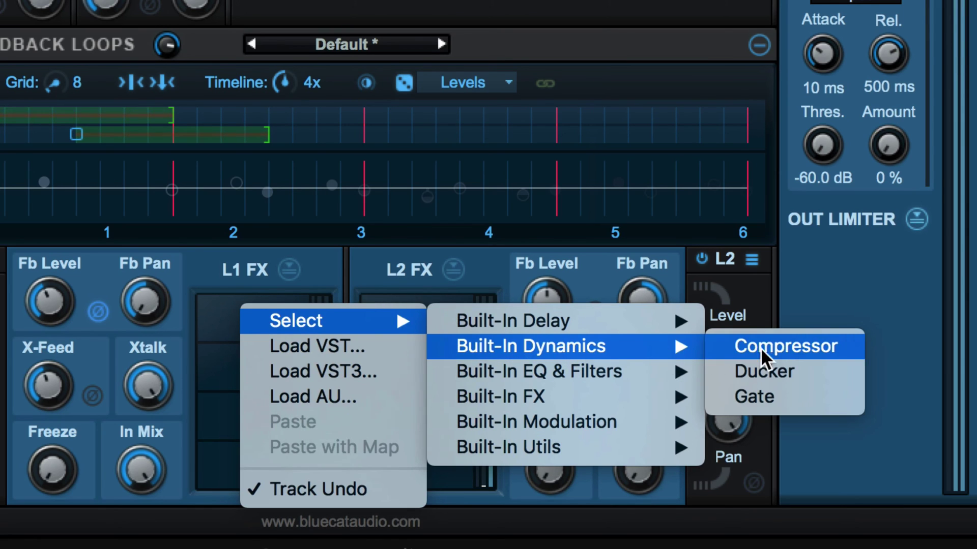
left_click(779, 345)
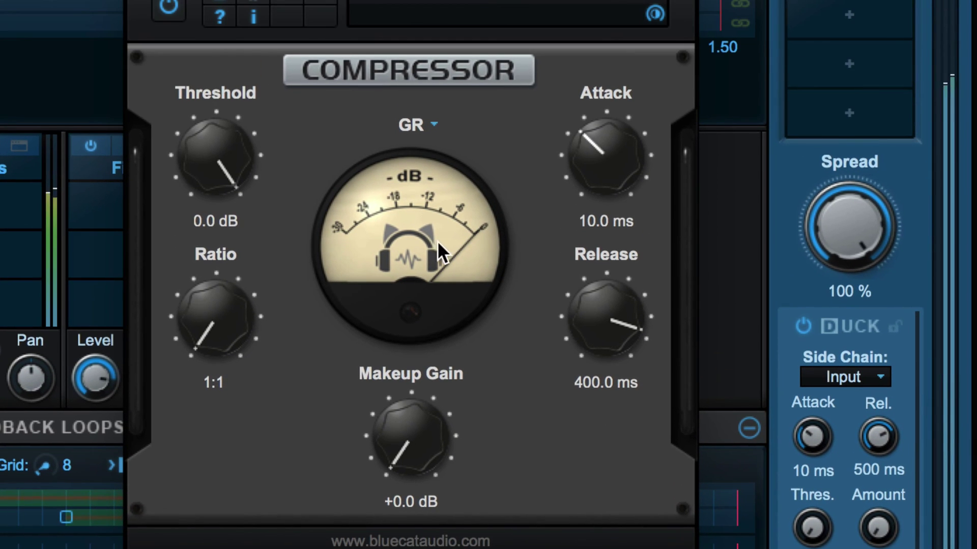
left_click_drag(227, 147, 187, 275)
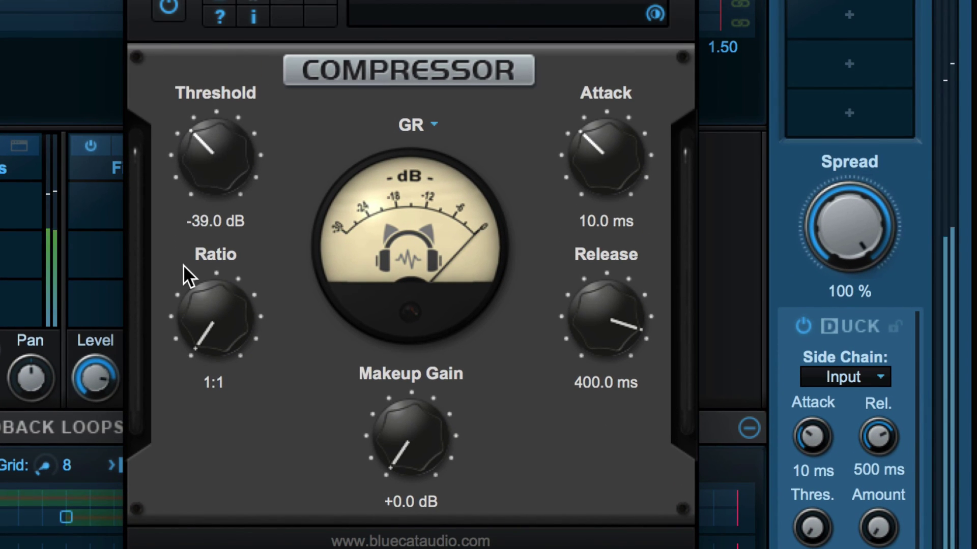
left_click_drag(207, 312, 212, 185)
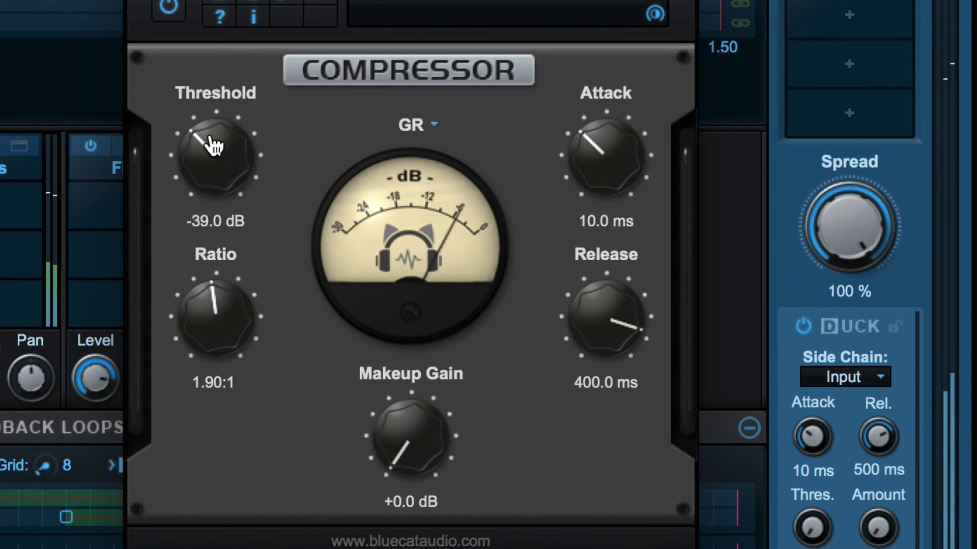
Fine-tune loop L1's Compressor to -40.0 dB threshold, 1.74:1 ratio, 8.4 ms attack, 24.7 ms release and +7.0 dB makeup gain, then close it
scroll(211, 146, "down", 1)
mouse_move(610, 305)
left_mouse_down()
mouse_move(584, 383)
mouse_move(597, 316)
left_mouse_up()
left_click_drag(390, 436, 392, 388)
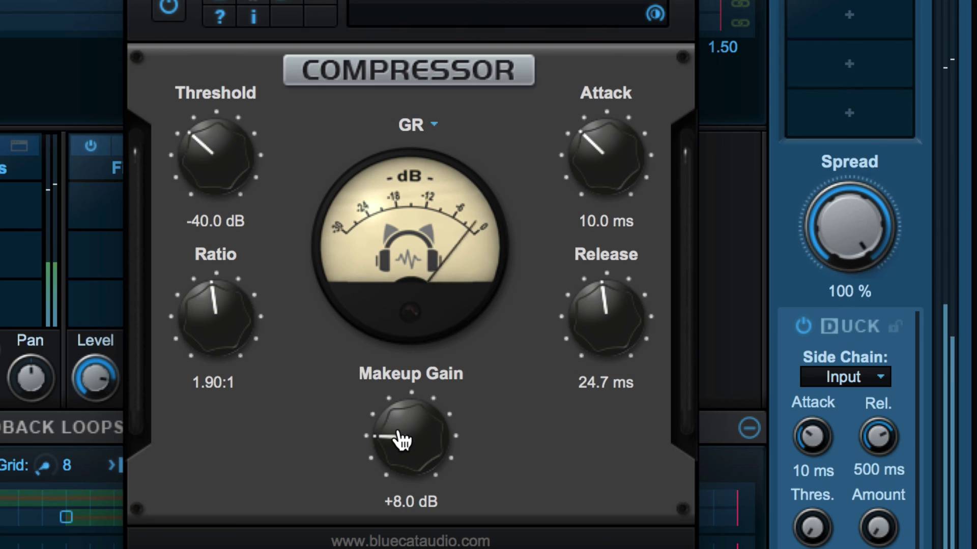
scroll(398, 440, "down", 1)
scroll(214, 326, "down", 1)
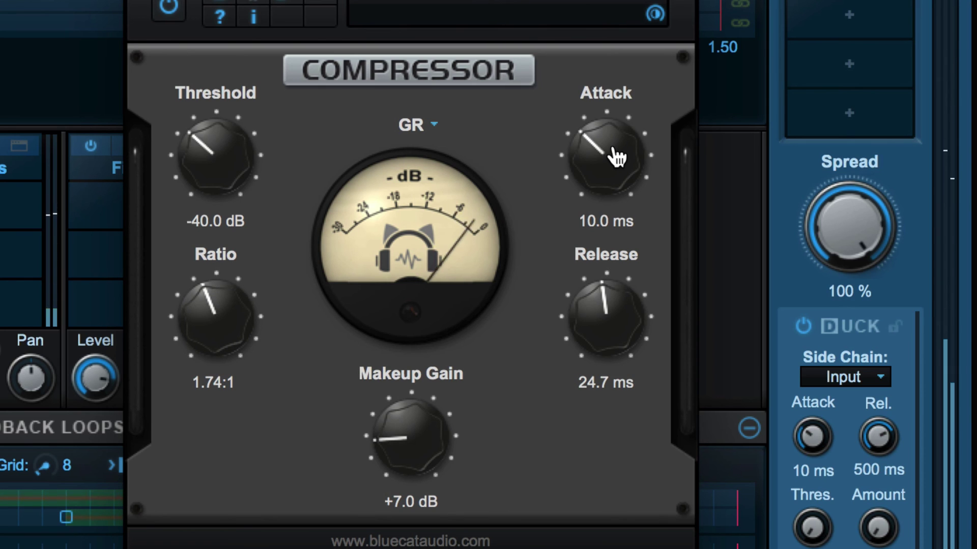
scroll(616, 155, "down", 1)
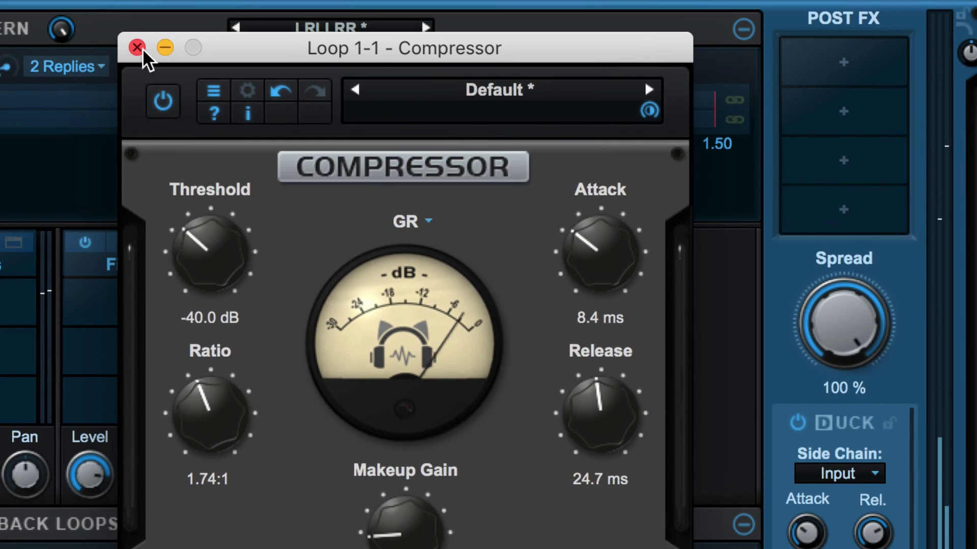
left_click(138, 44)
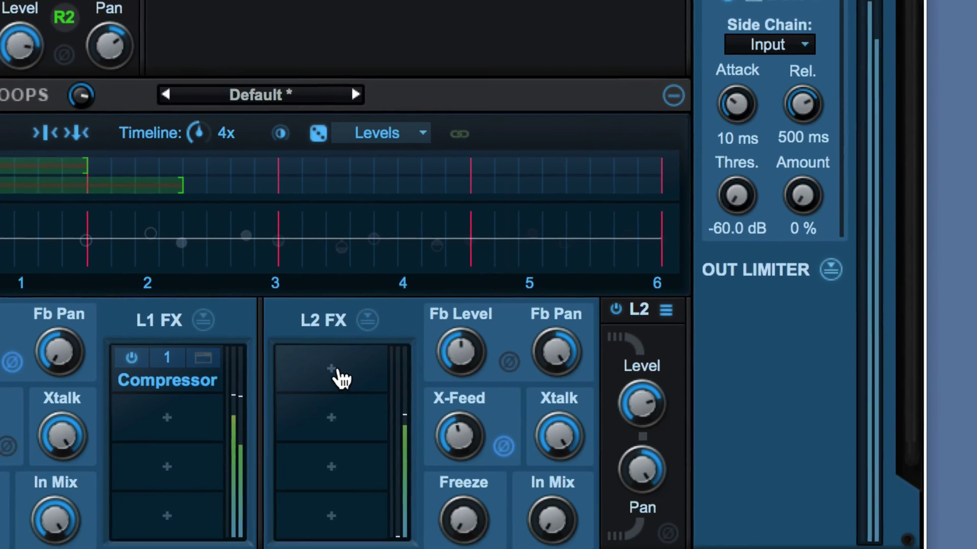
Insert the built-in Gate into the first effect slot of feedback loop L2
left_click(328, 315)
mouse_move(426, 330)
mouse_move(604, 332)
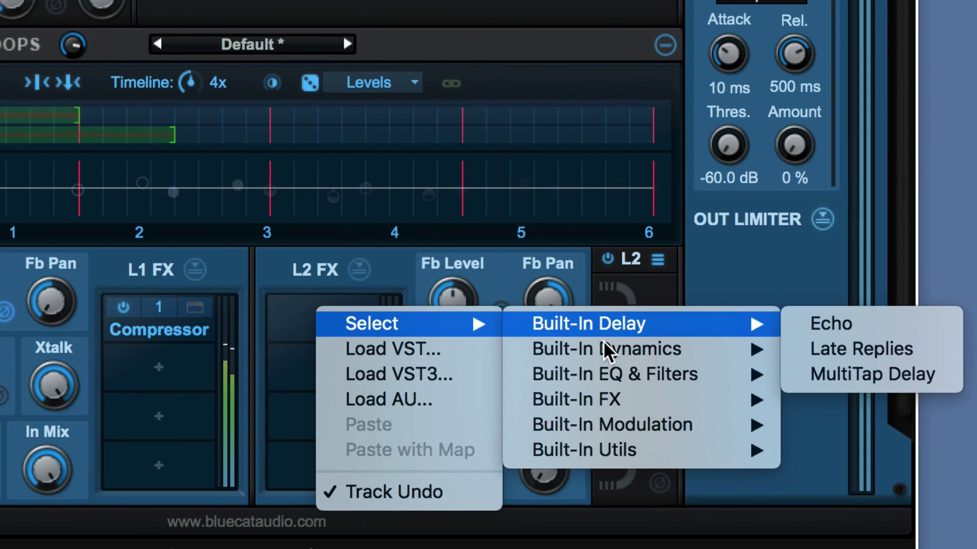
mouse_move(593, 349)
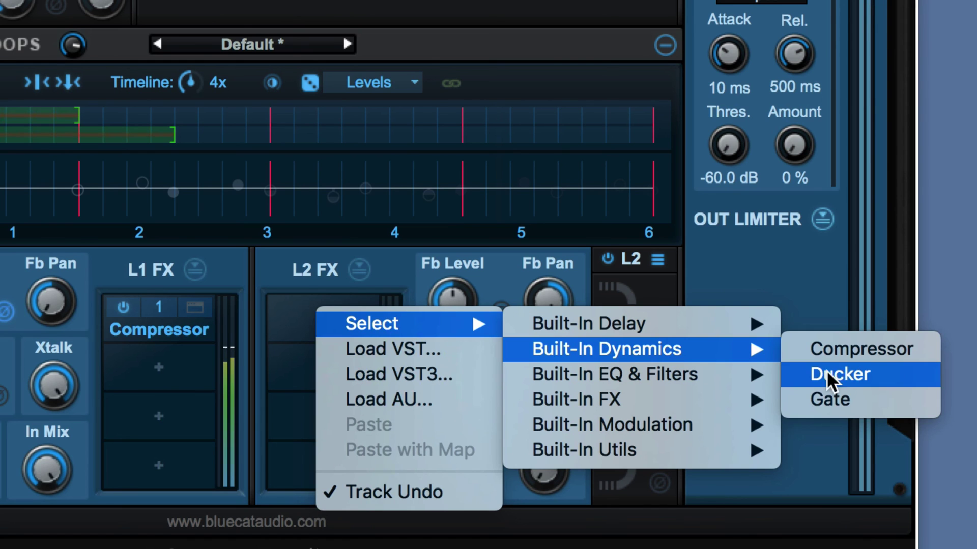
left_click(837, 400)
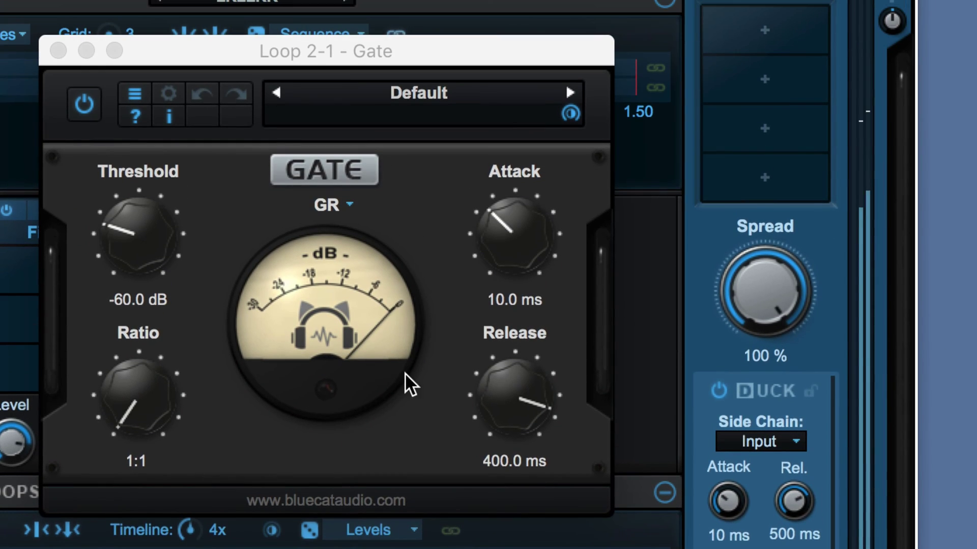
Set loop L2's Gate to -32.0 dB threshold, 1:11.6 ratio, 8.4 ms attack and 112.6 ms release, and close its window
left_click_drag(525, 379, 494, 432)
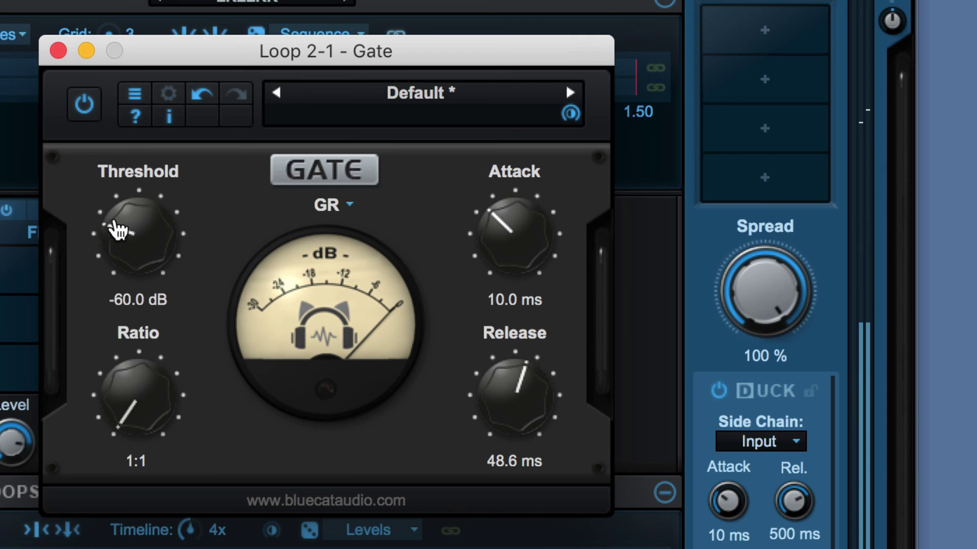
left_click_drag(117, 224, 118, 216)
left_click_drag(153, 398, 135, 235)
left_click_drag(136, 366, 131, 419)
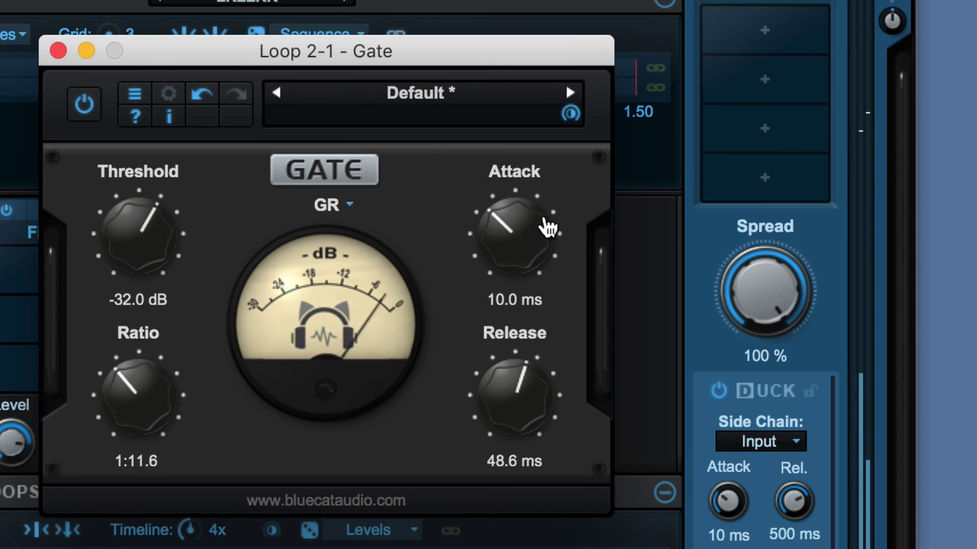
left_click_drag(525, 225, 523, 222)
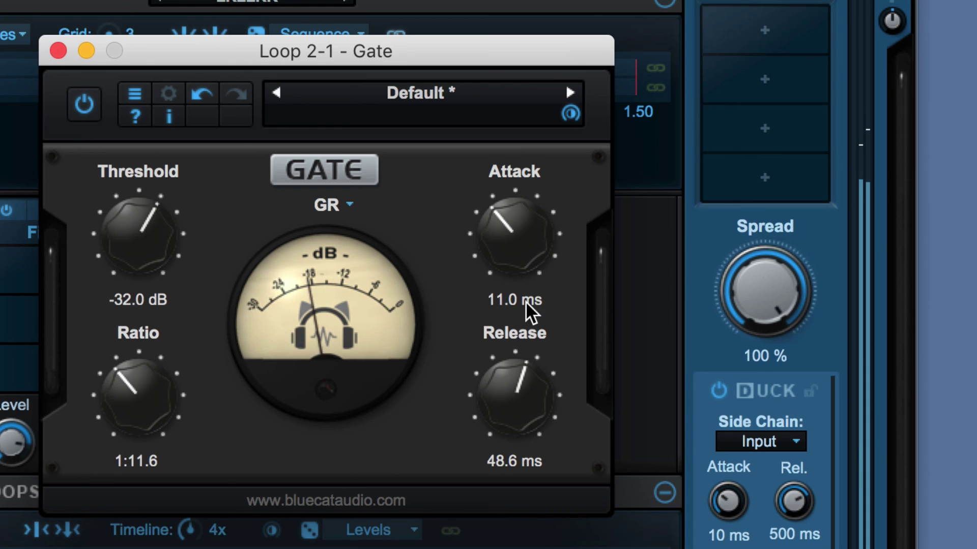
left_click_drag(515, 241, 521, 265)
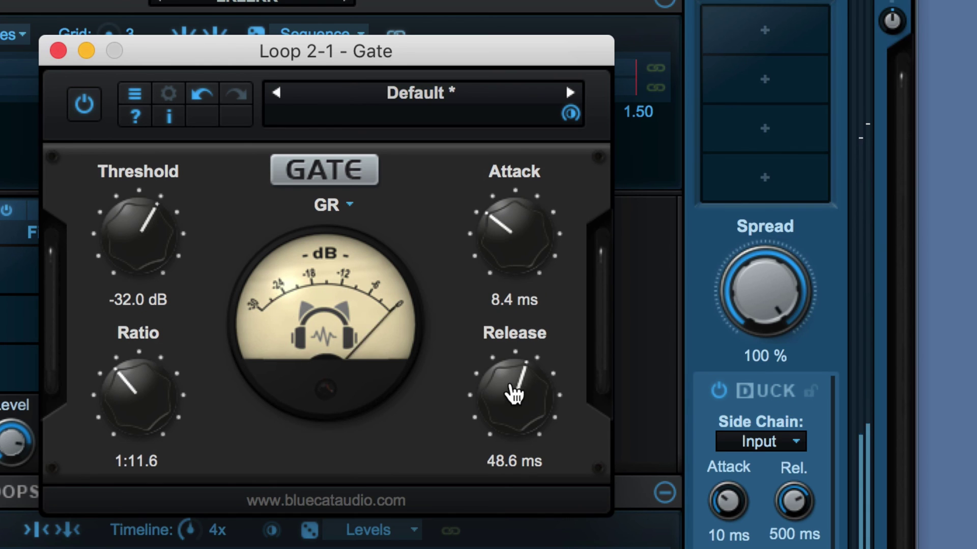
left_click_drag(514, 392, 514, 371)
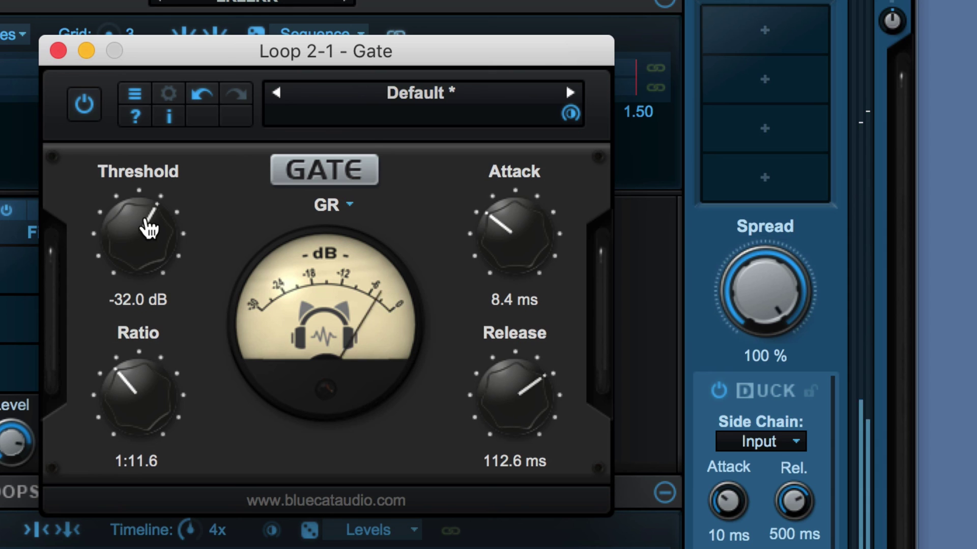
left_click(57, 50)
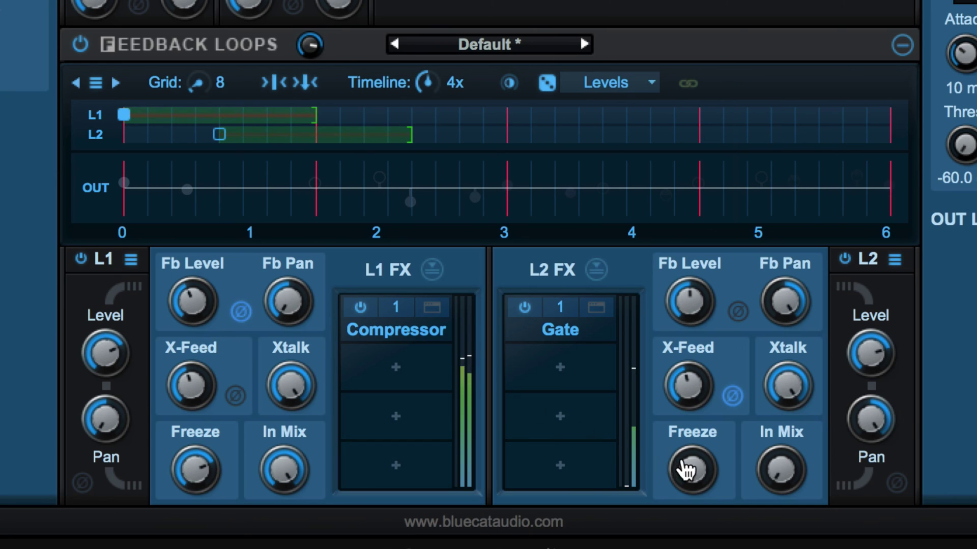
Try raising loop L2's Freeze to about three-quarters, and undo the change
left_click_drag(686, 470, 678, 370)
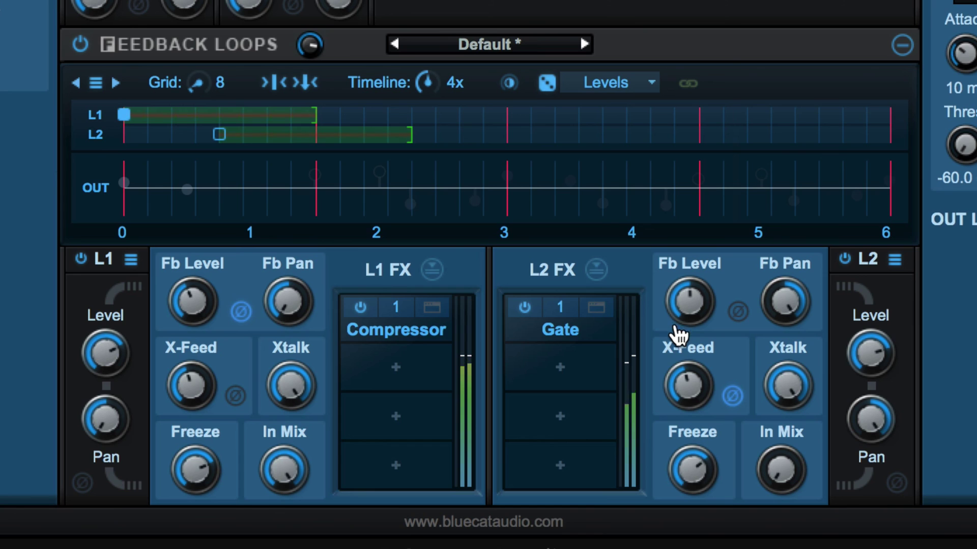
key("ctrl+z")
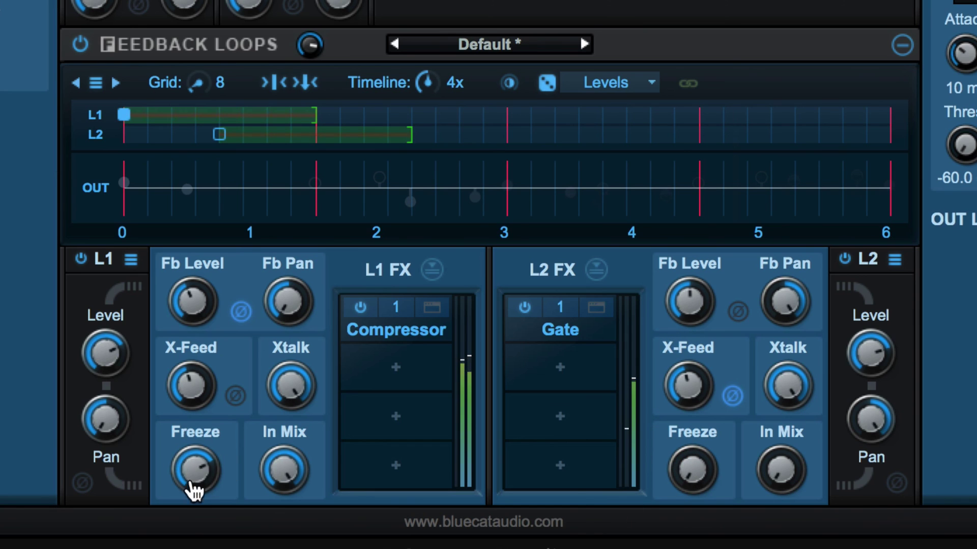
Turn loop L1's Freeze fully down, raise its In Mix to about three-quarters, and raise loop L2's In Mix
left_click_drag(187, 477, 187, 513)
mouse_move(234, 546)
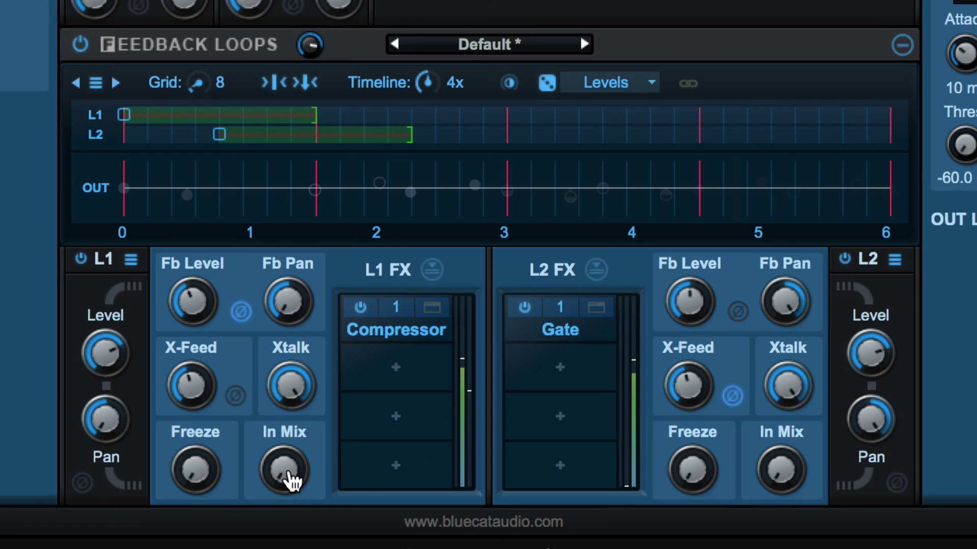
left_click_drag(286, 478, 283, 310)
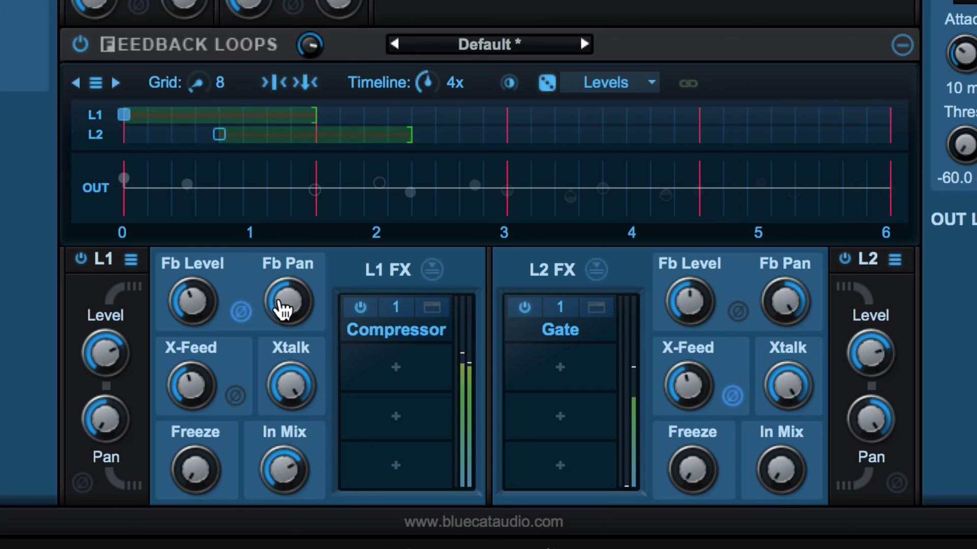
left_click_drag(774, 469, 773, 258)
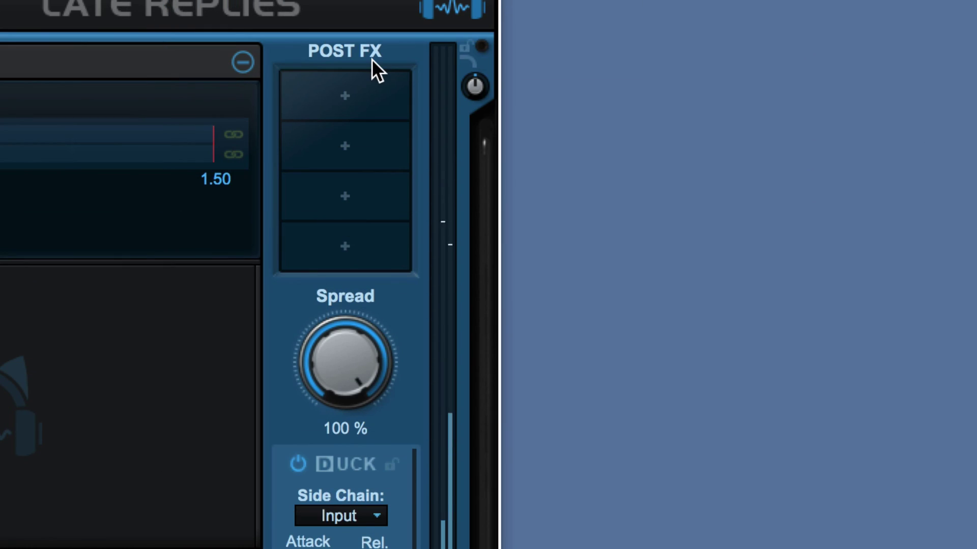
Insert the built-in Sweep Filter modulation effect into the first Post FX slot
left_click(346, 92)
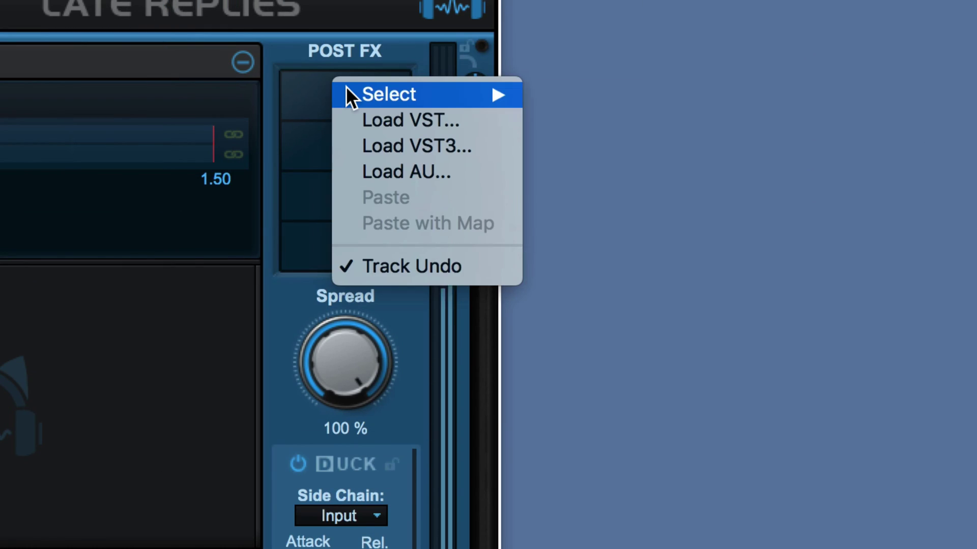
mouse_move(433, 92)
mouse_move(614, 208)
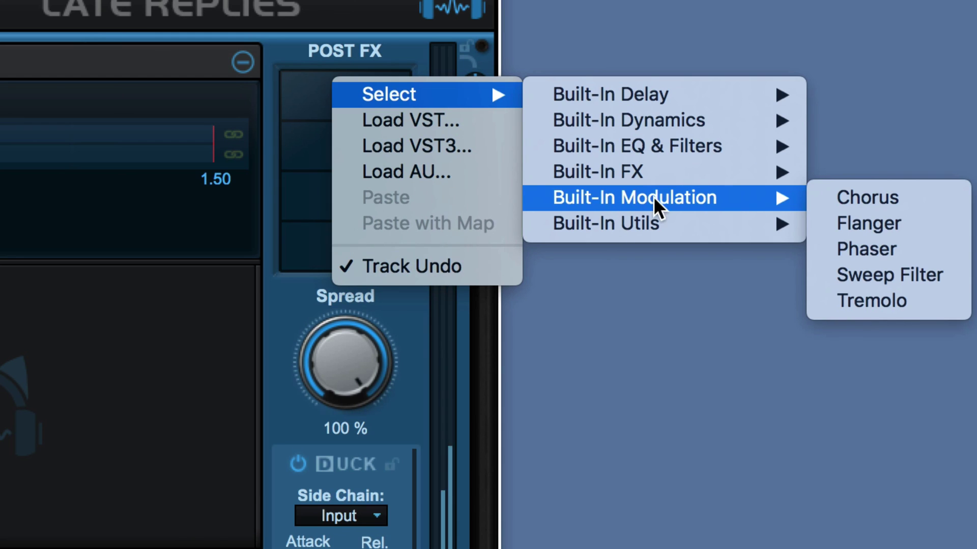
left_click(865, 278)
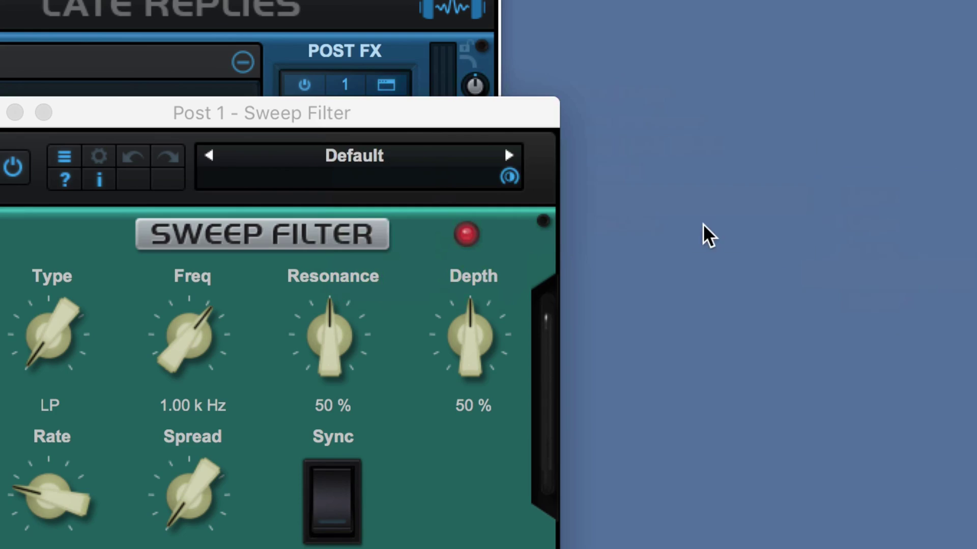
Load the preset file EK Rhodes Sweep.preset into the post-effects Sweep Filter
left_click_drag(328, 116, 189, 107)
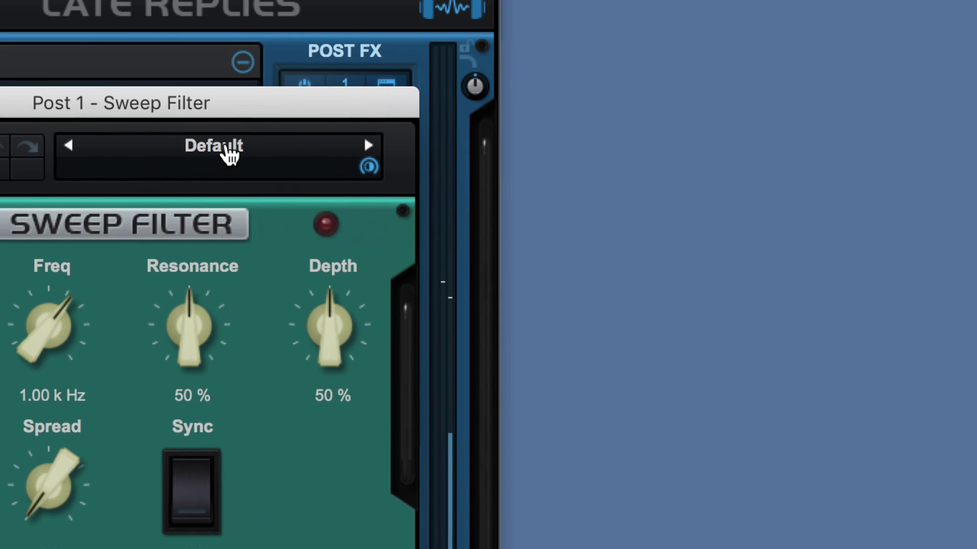
left_click(227, 149)
mouse_move(315, 144)
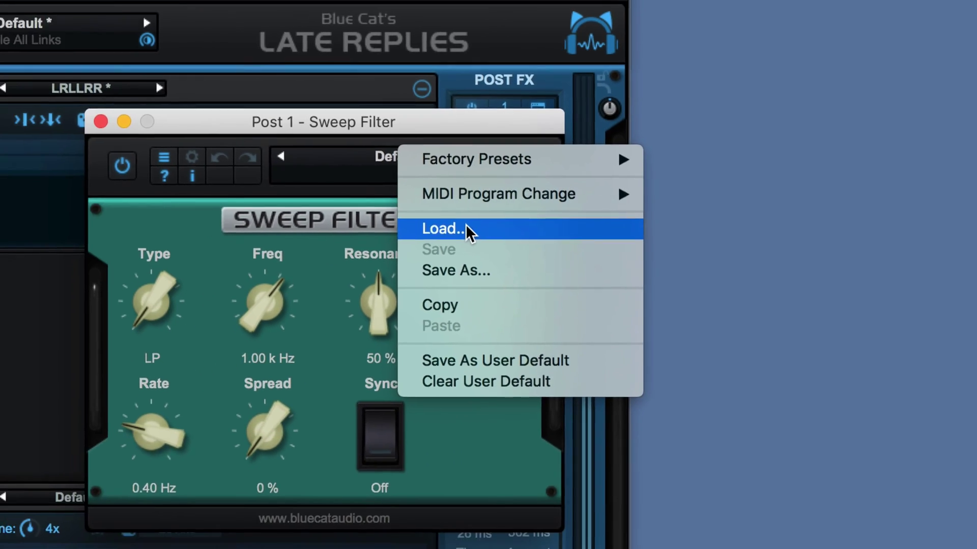
left_click(304, 234)
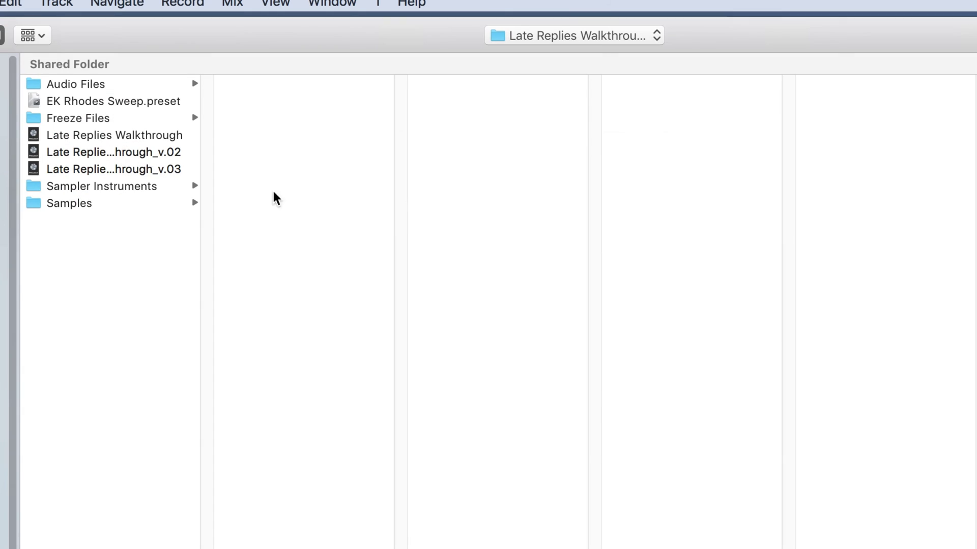
double_click(88, 105)
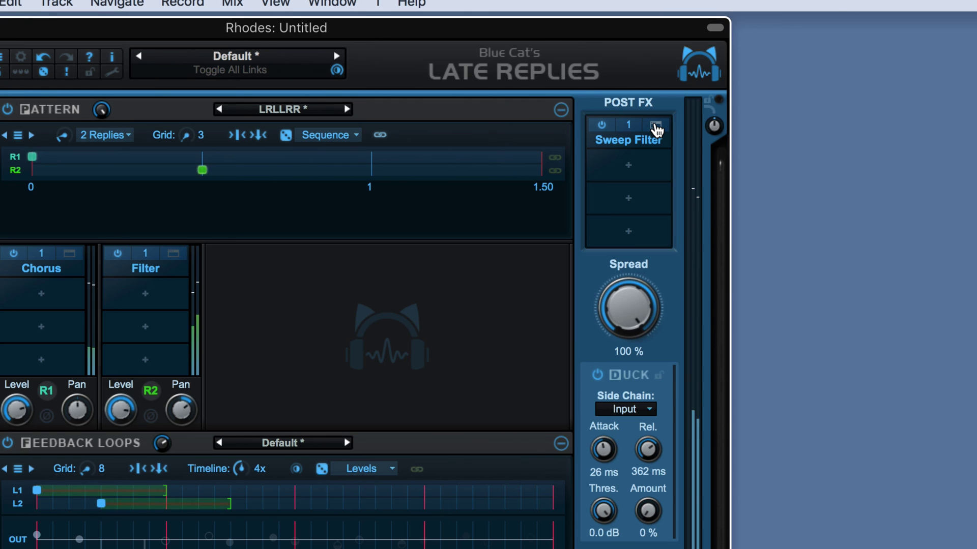
Reopen the post-effects Sweep Filter, set its frequency to 943 Hz, and close its window
left_click(655, 127)
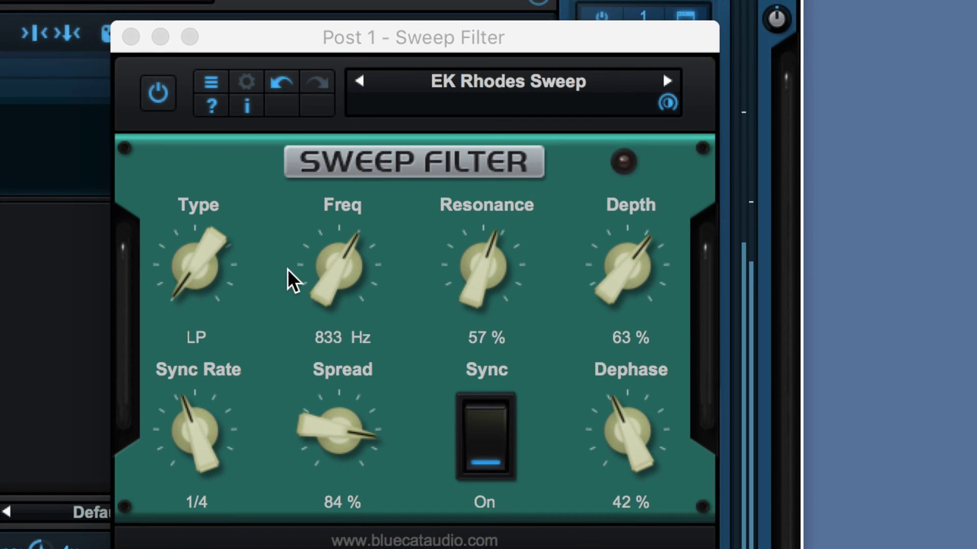
left_click_drag(334, 267, 335, 261)
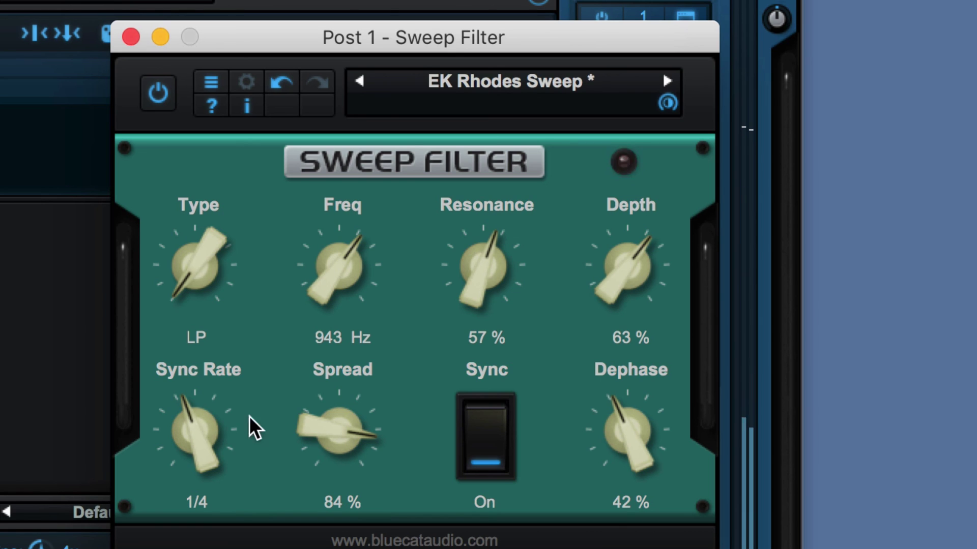
left_click(130, 37)
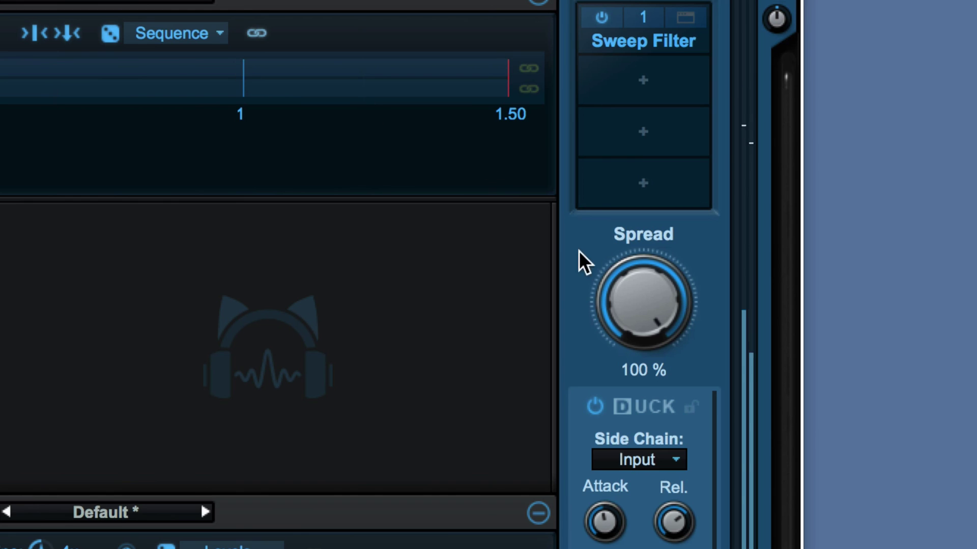
Try the output Spread at 20 %, and set it to 87 %
left_click_drag(647, 277, 586, 453)
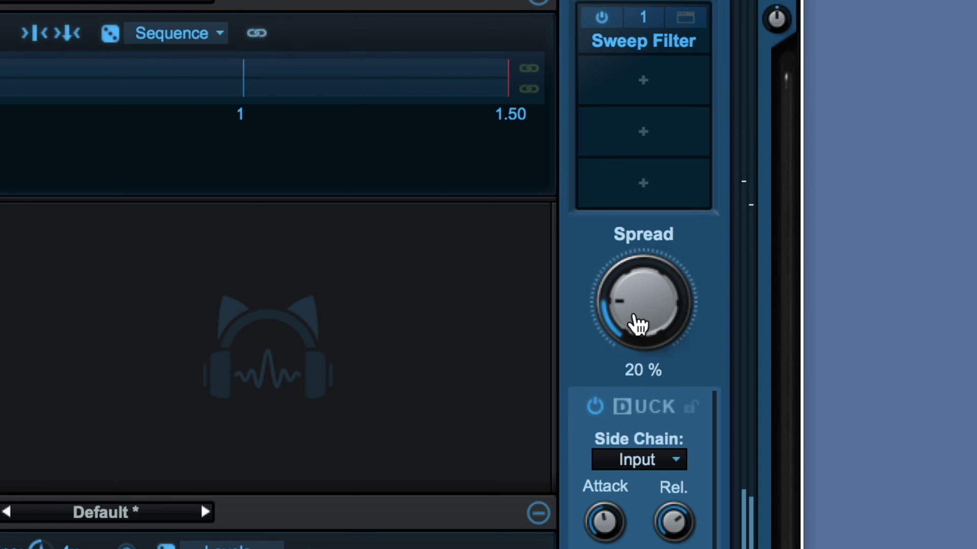
left_click_drag(636, 322, 610, 179)
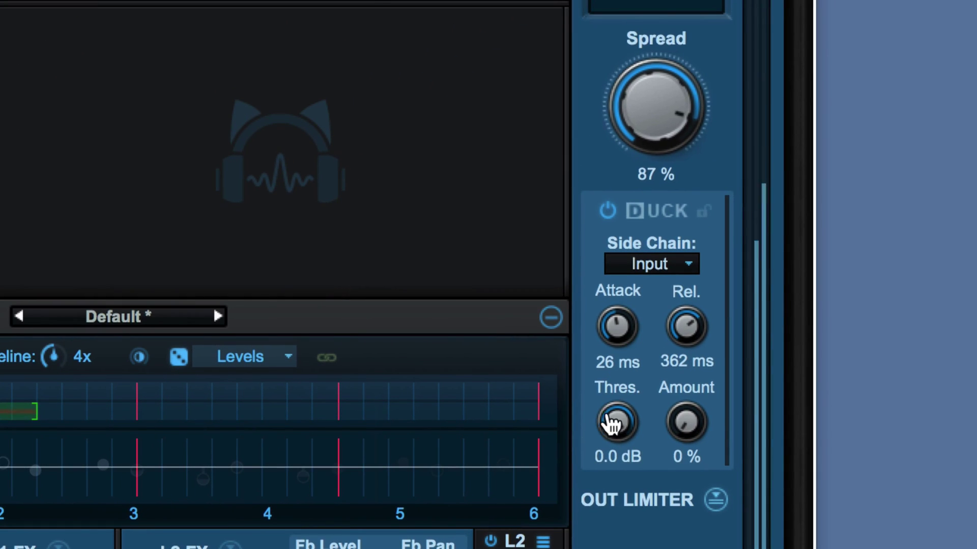
Adjust the Duck section to a -35.0 dB threshold and an amount of 142 %
left_click_drag(612, 424, 600, 514)
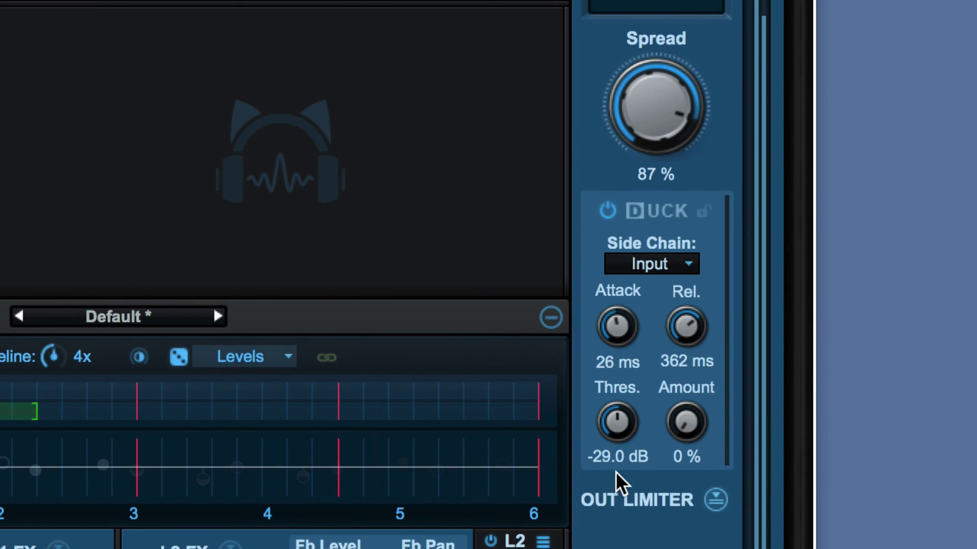
left_click_drag(689, 420, 680, 288)
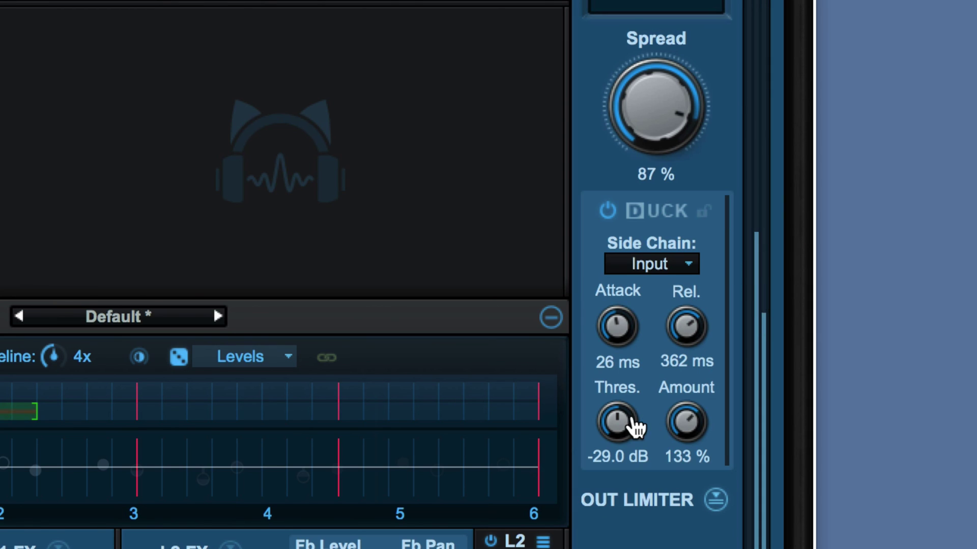
left_click_drag(635, 428, 617, 440)
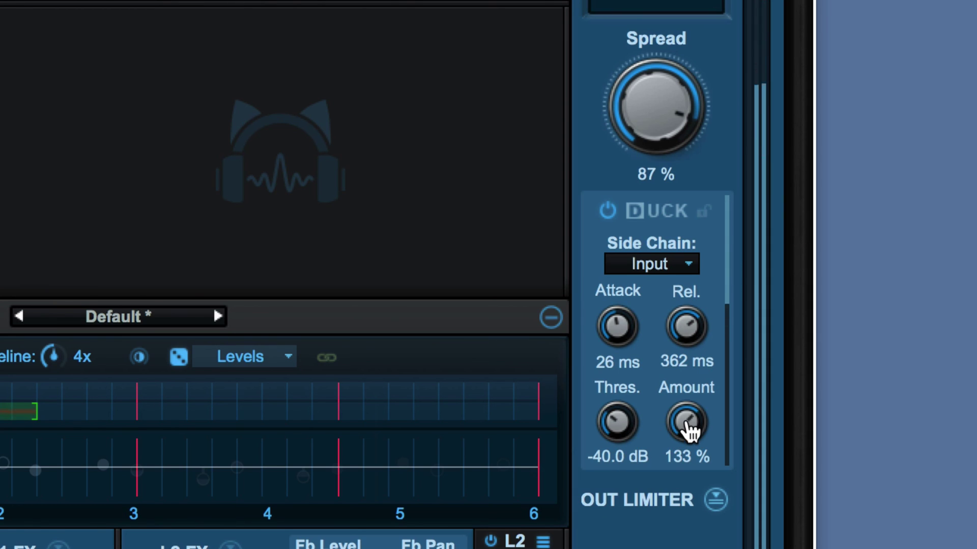
left_click_drag(691, 431, 688, 405)
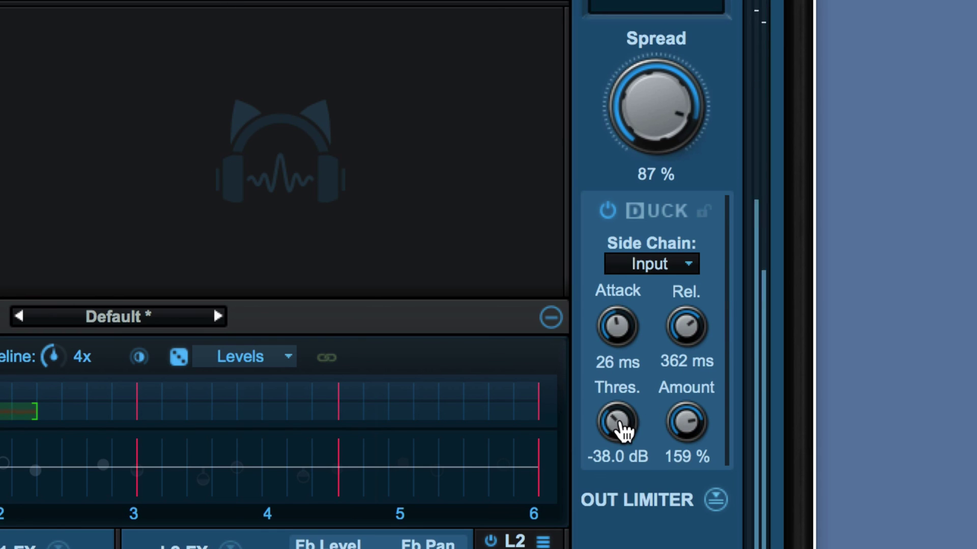
scroll(688, 421, "up", 2)
scroll(692, 430, "up", 1)
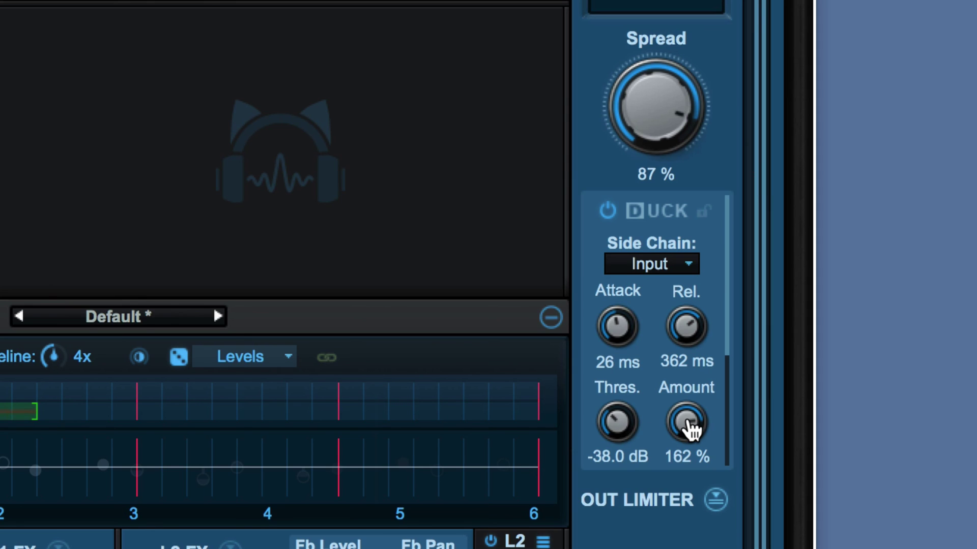
scroll(684, 436, "down", 10)
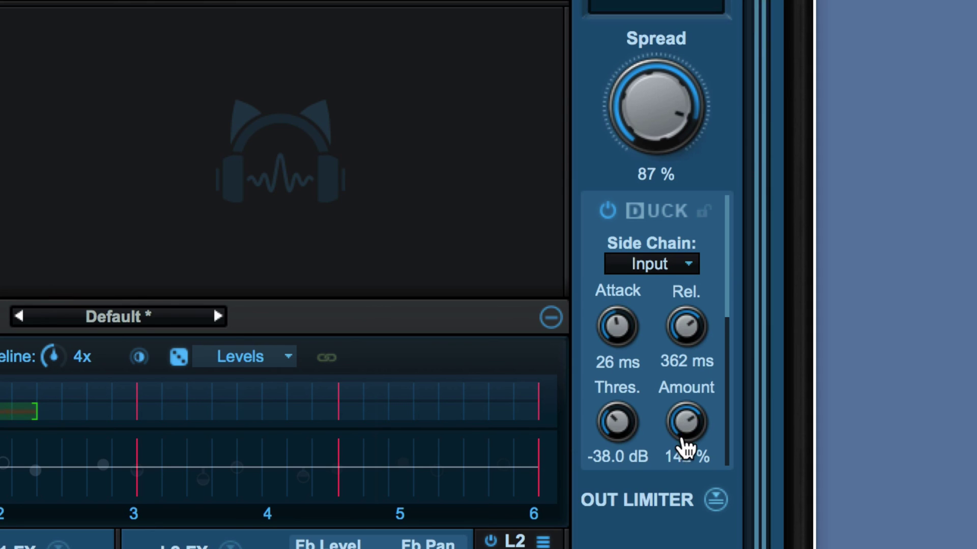
scroll(619, 425, "up", 3)
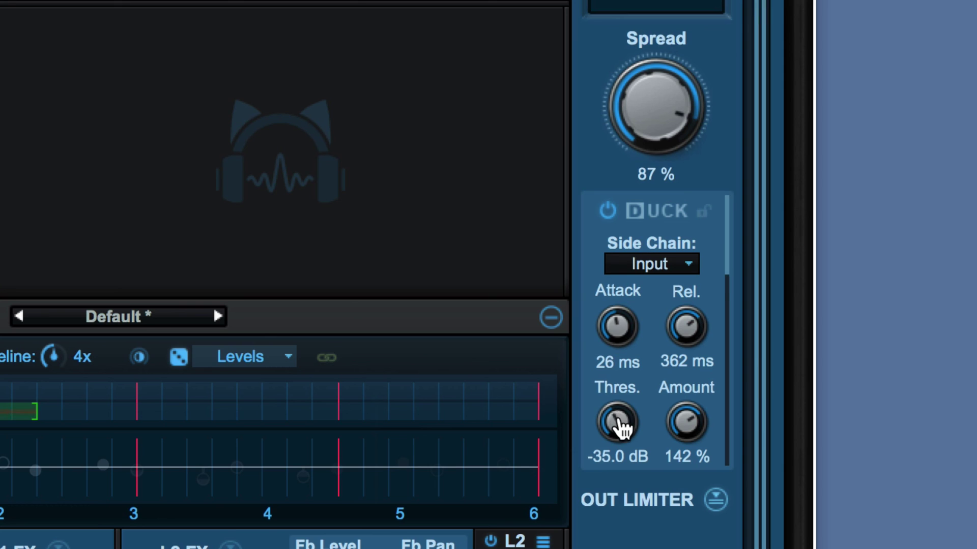